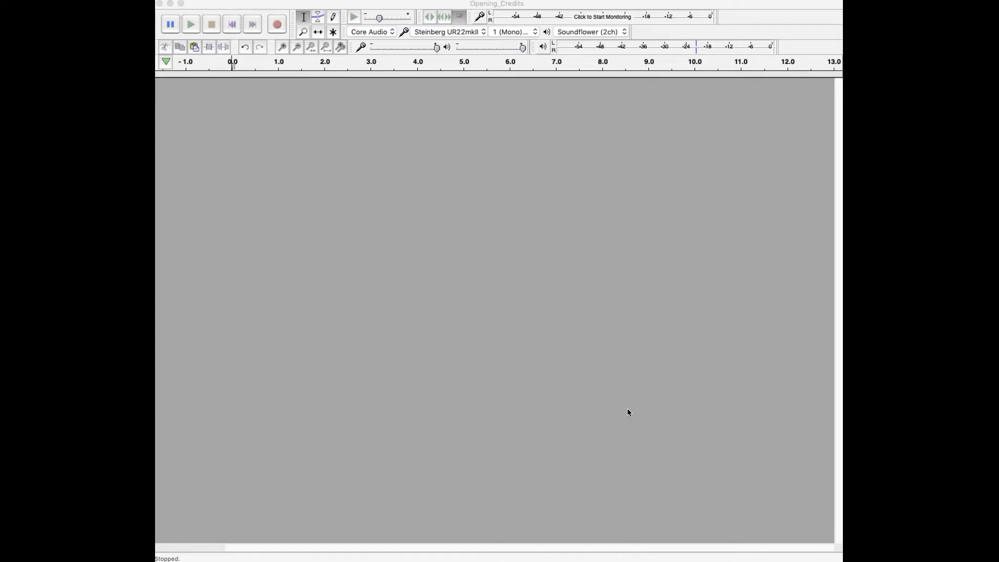
# Step: Switch to Chrome and examine the Audacity forum thread on the updated De-Clicker and new De-esser plug-ins
pyautogui.moveTo(156, 313)
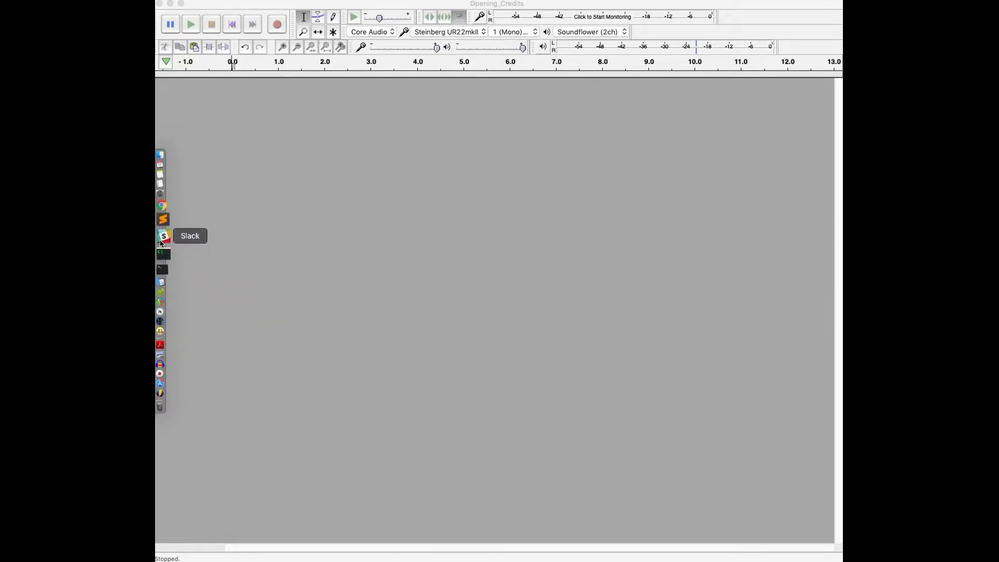
pyautogui.rightClick(163, 219)
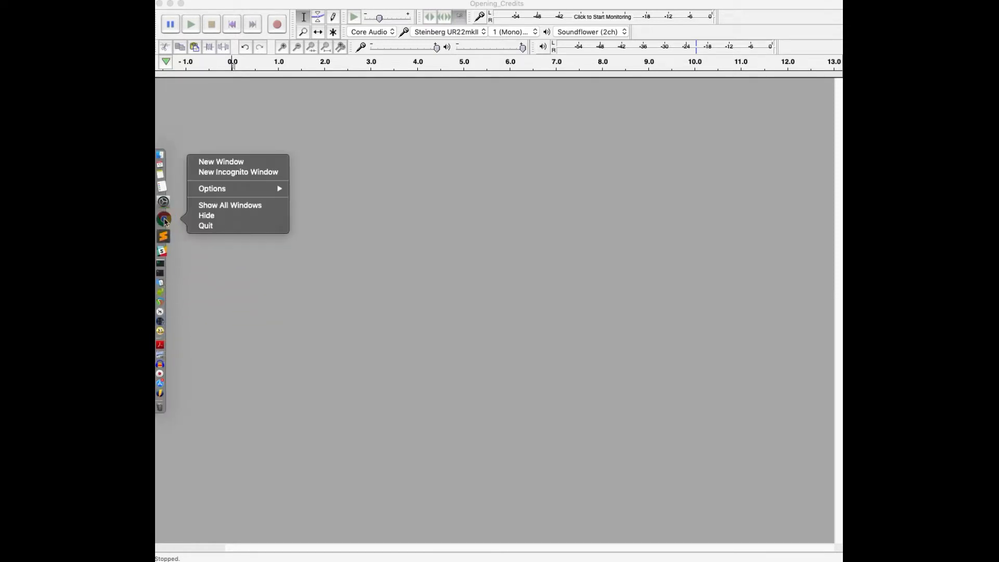
pyautogui.click(211, 162)
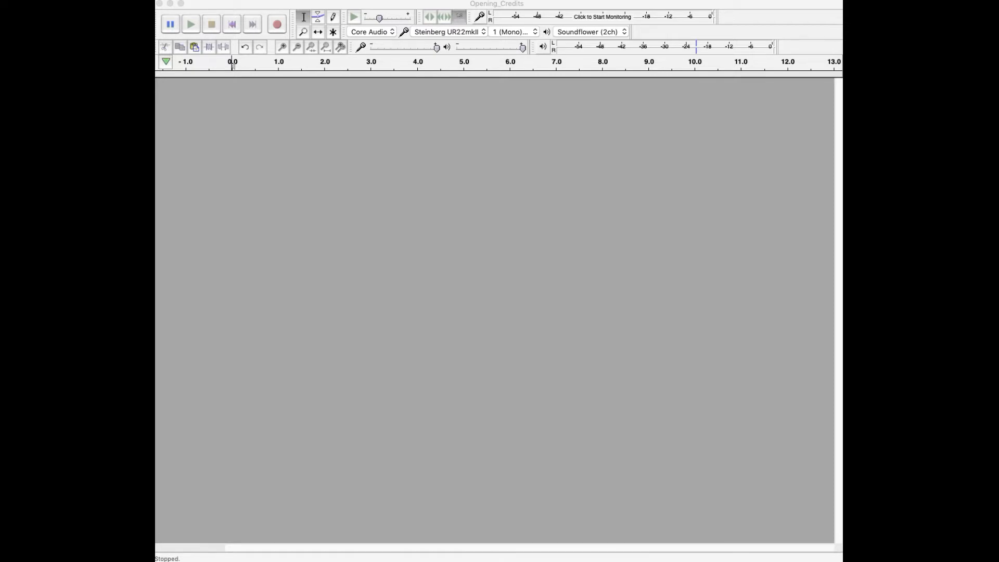
pyautogui.moveTo(840, 91); pyautogui.dragTo(515, 62)
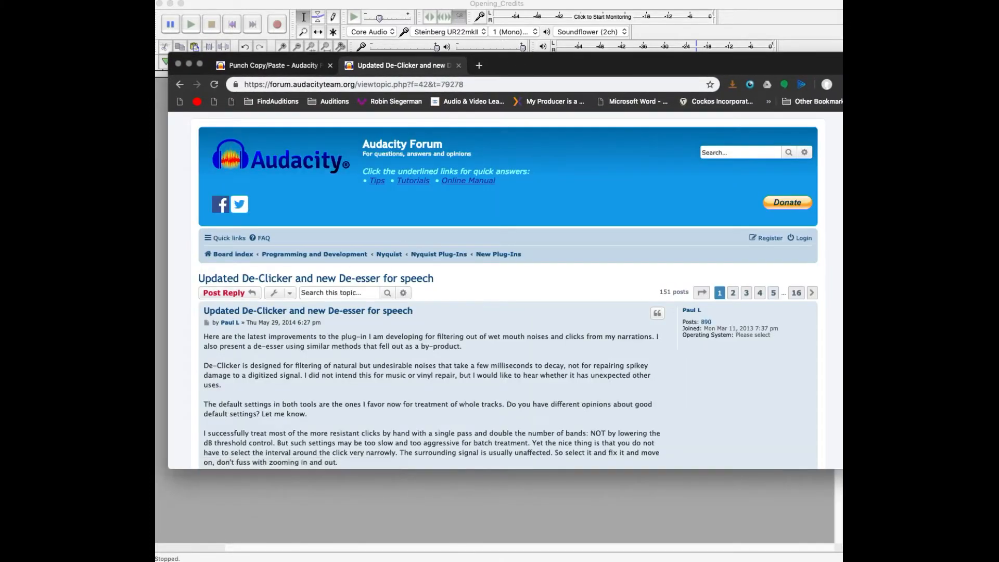
pyautogui.click(852, 260)
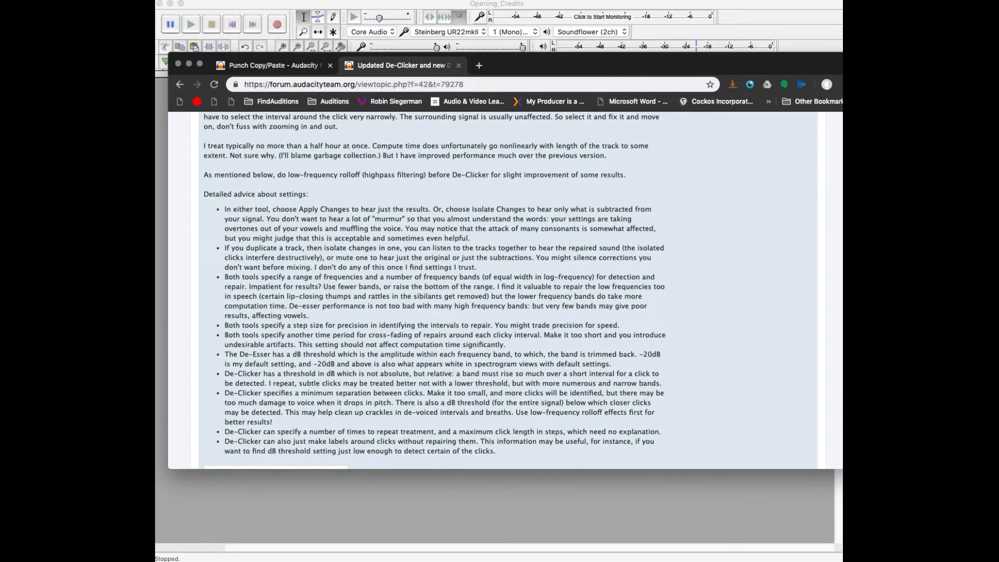
pyautogui.moveTo(851, 137); pyautogui.dragTo(837, 85)
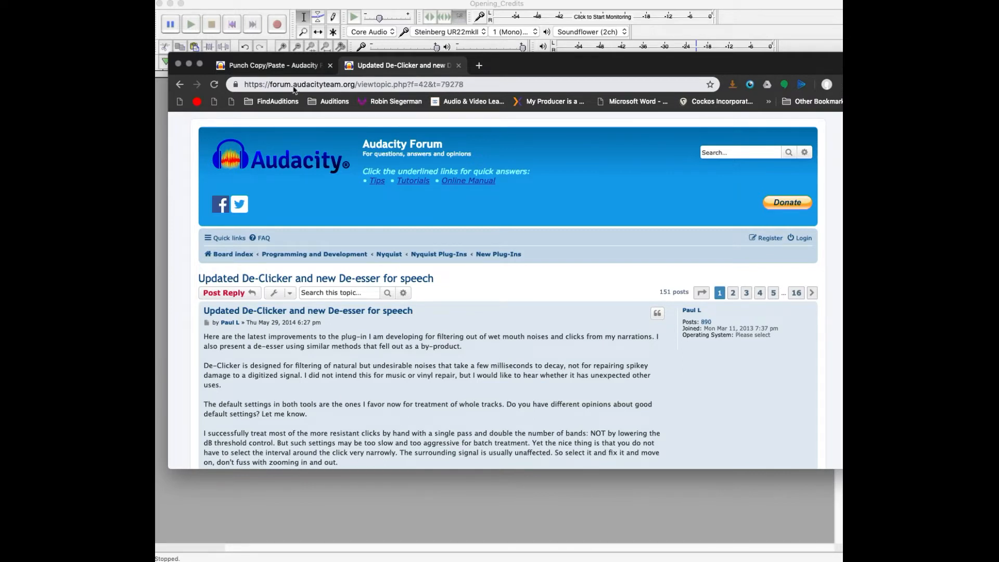
# Step: Check the De-Clicker thread's web address, view the Punch Copy/Paste thread and move the browser window out of view
pyautogui.click(724, 154)
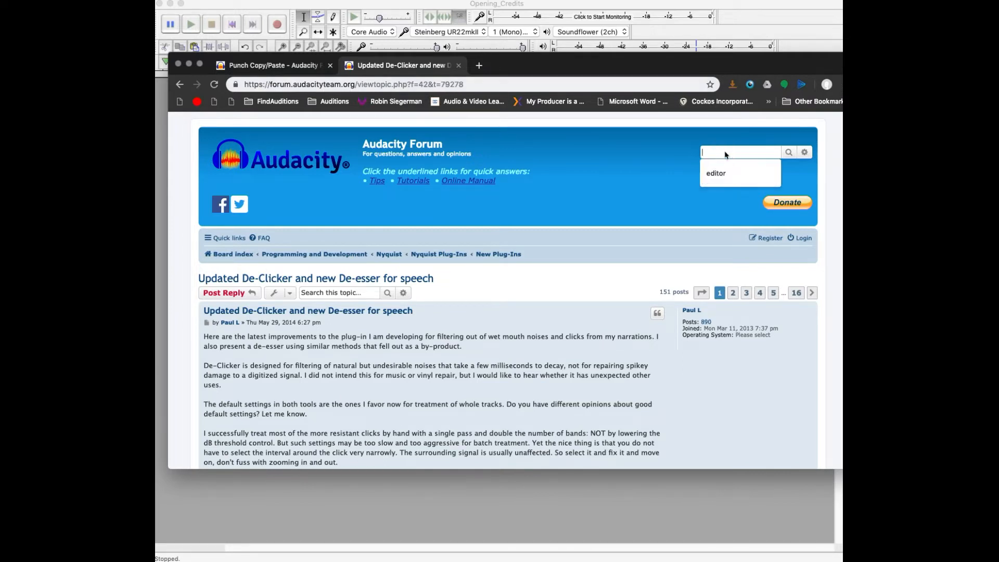
pyautogui.click(445, 87)
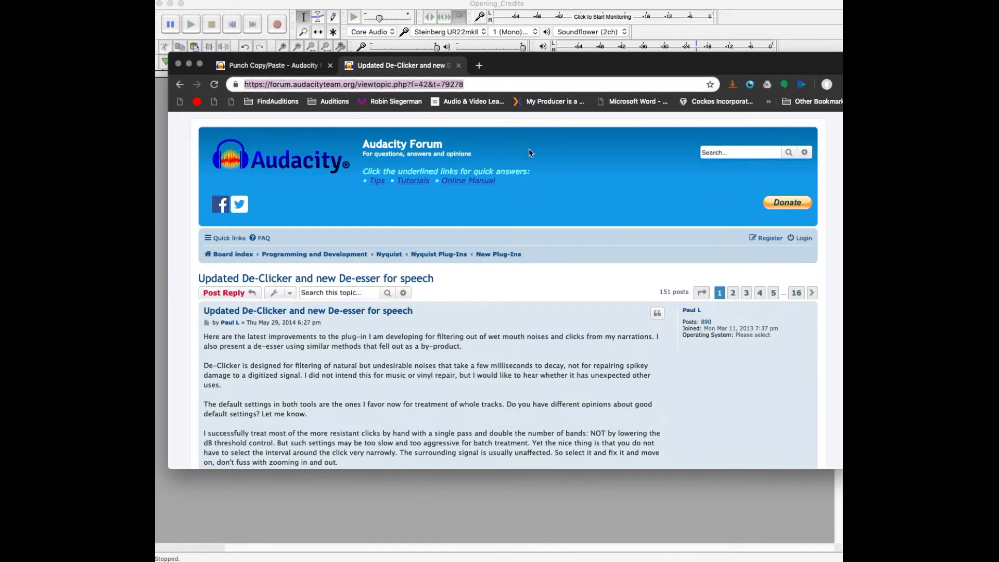
pyautogui.click(293, 67)
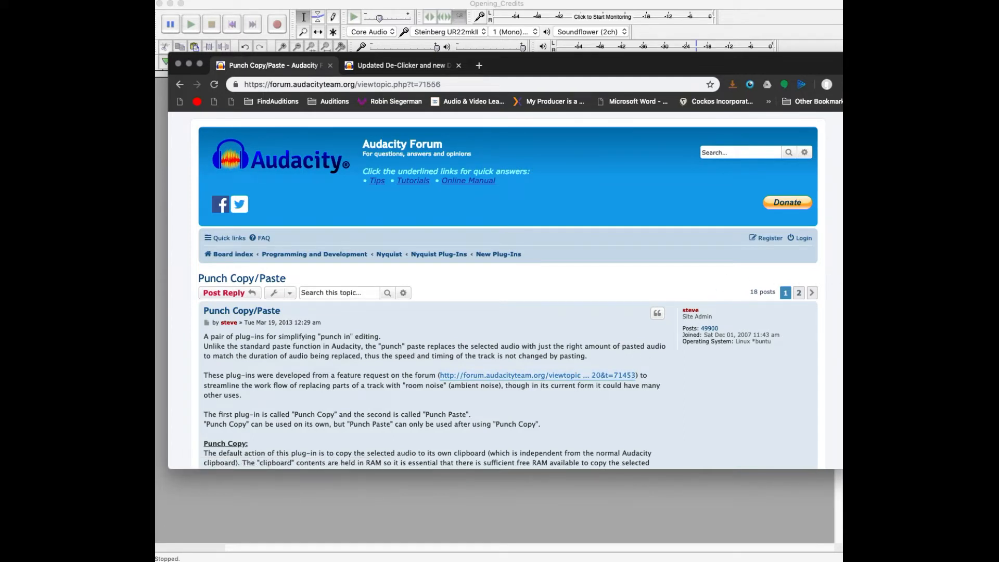
pyautogui.moveTo(622, 65); pyautogui.dragTo(998, 45)
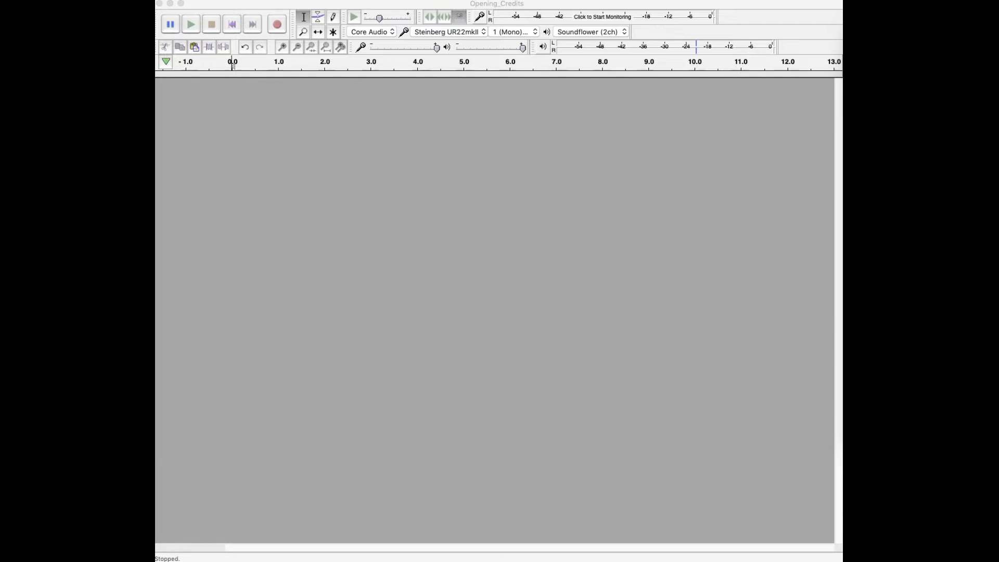
# Step: Bring Chrome back, open the Audacity Wiki's Download Nyquist Plug-ins page in a new tab and review the installation instructions
pyautogui.press('super+Tab')
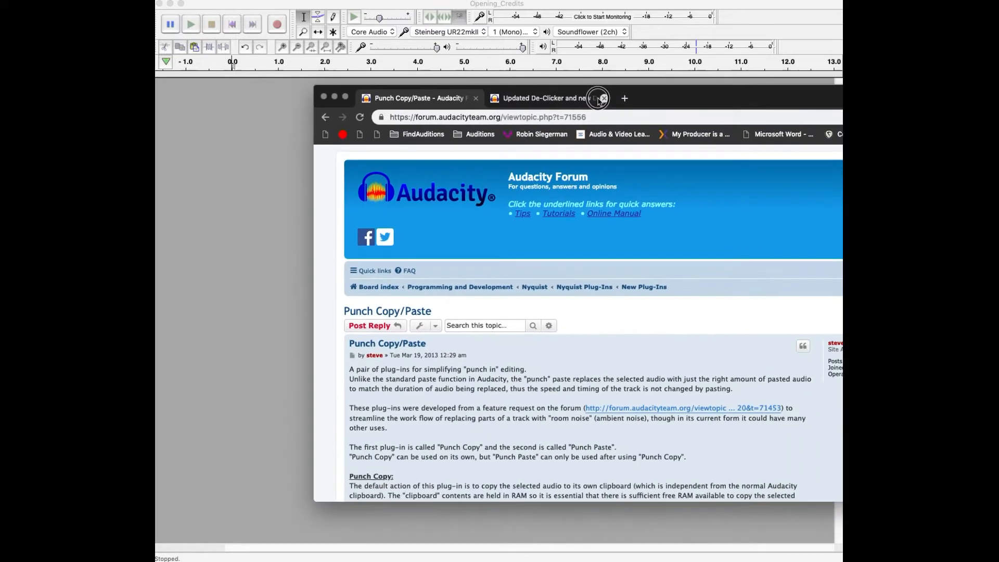
pyautogui.click(627, 99)
pyautogui.write('ny')
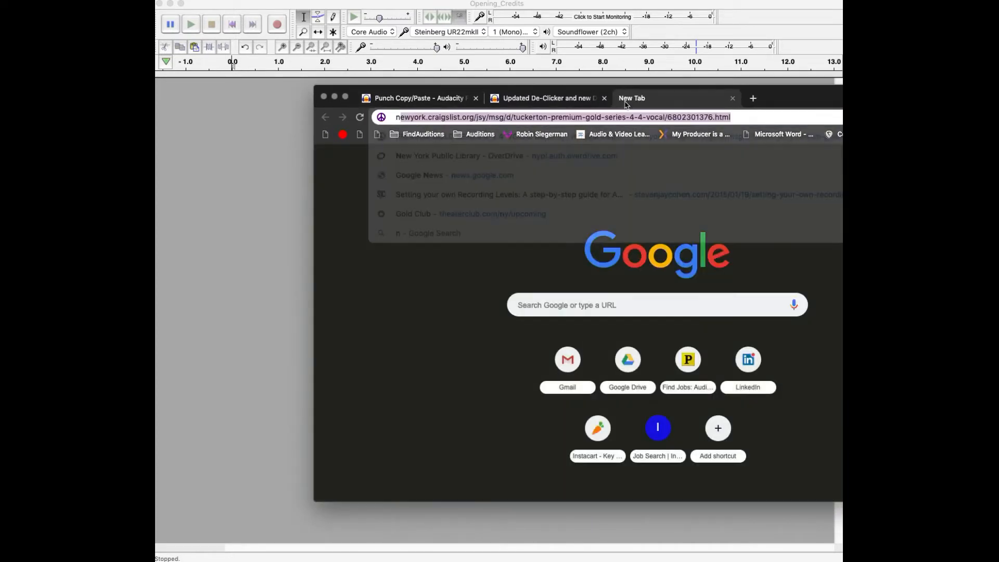
pyautogui.write('wu')
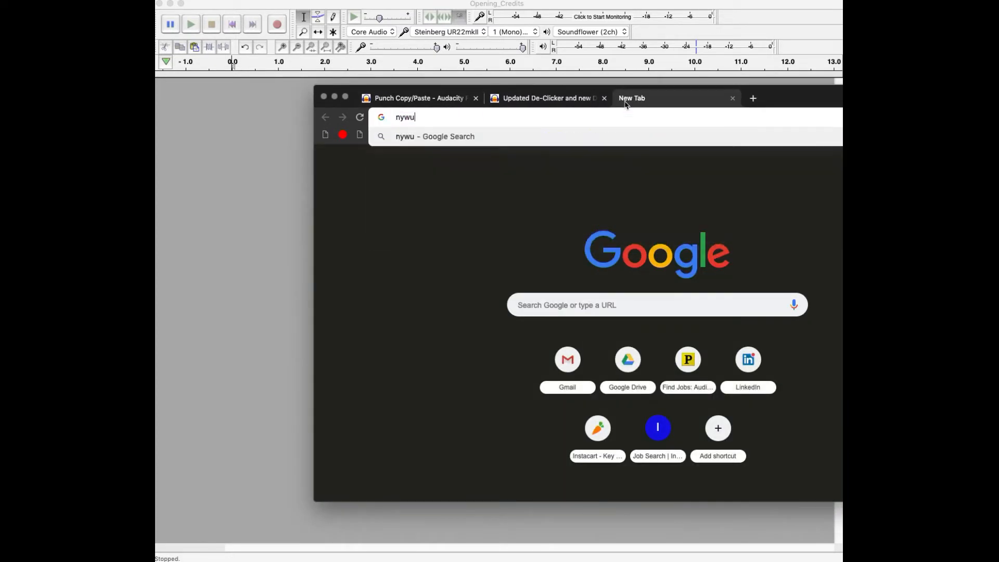
pyautogui.press('BackSpace')
pyautogui.press('BackSpace')
pyautogui.write('qu')
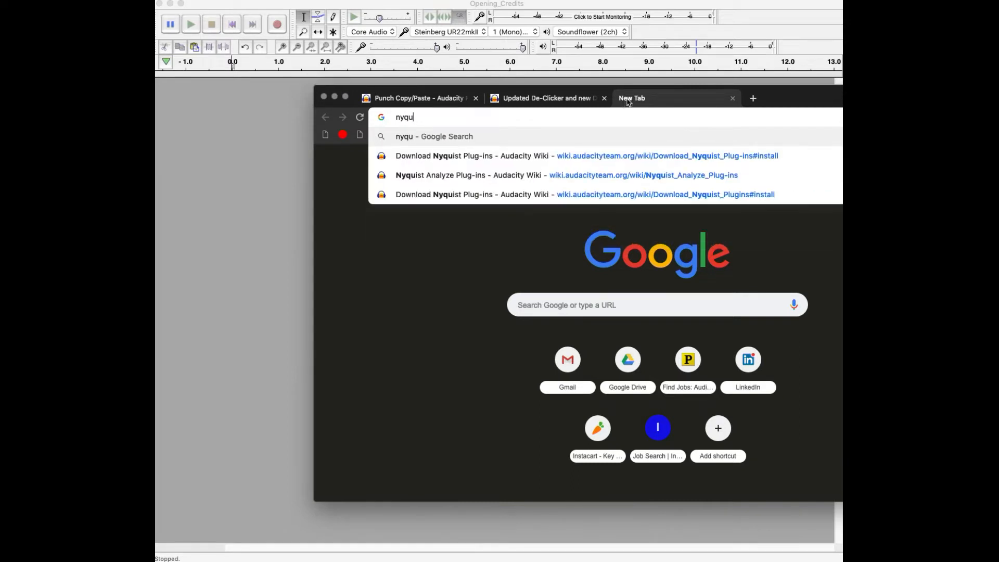
pyautogui.click(479, 160)
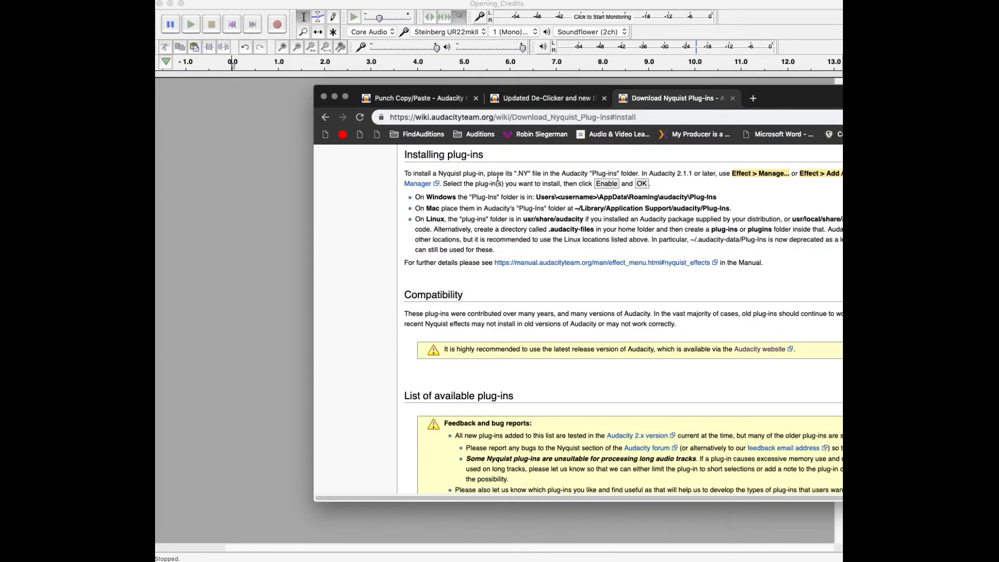
pyautogui.scroll(-5, 606, 318)
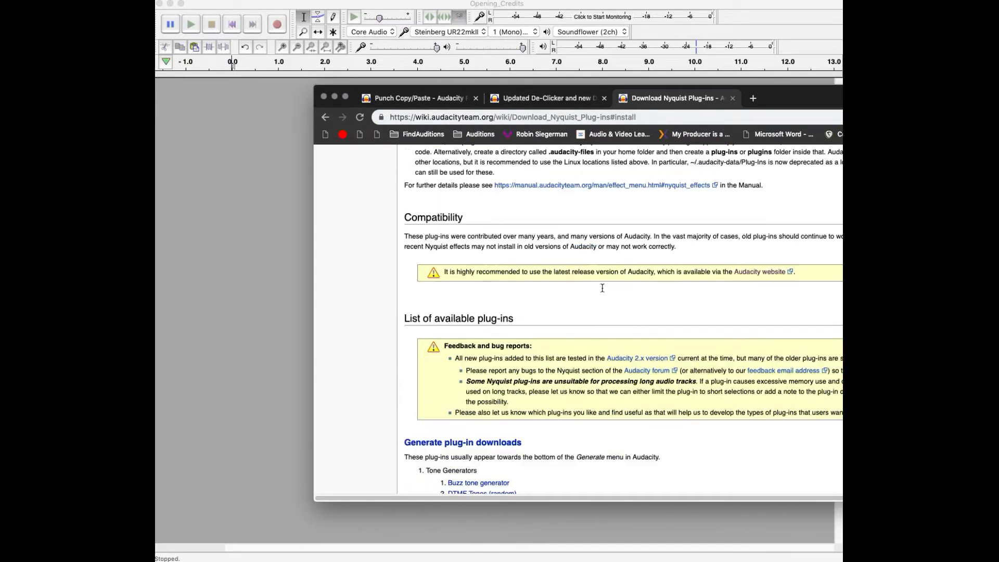
pyautogui.scroll(8, 605, 307)
pyautogui.scroll(-6, 603, 296)
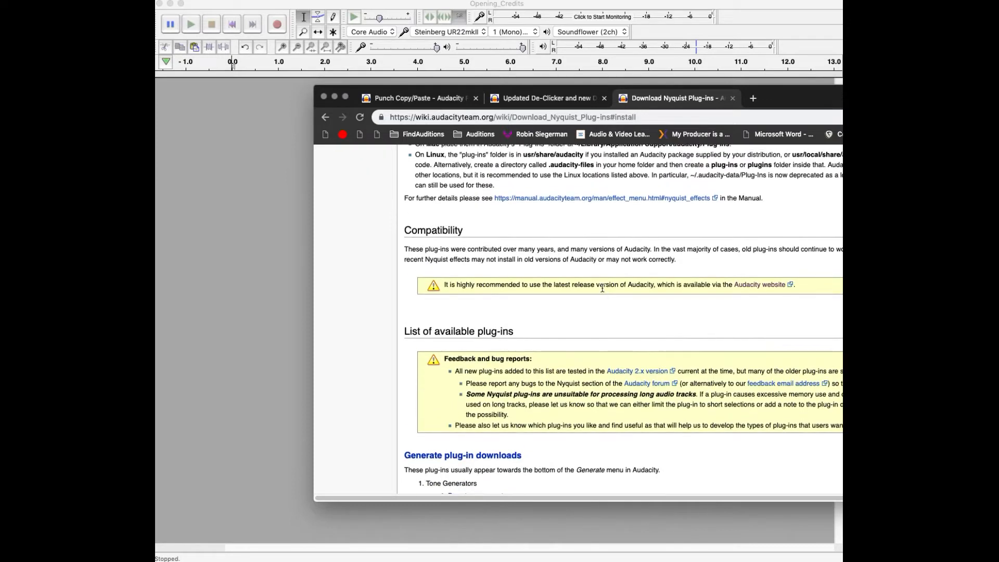
pyautogui.scroll(3, 604, 291)
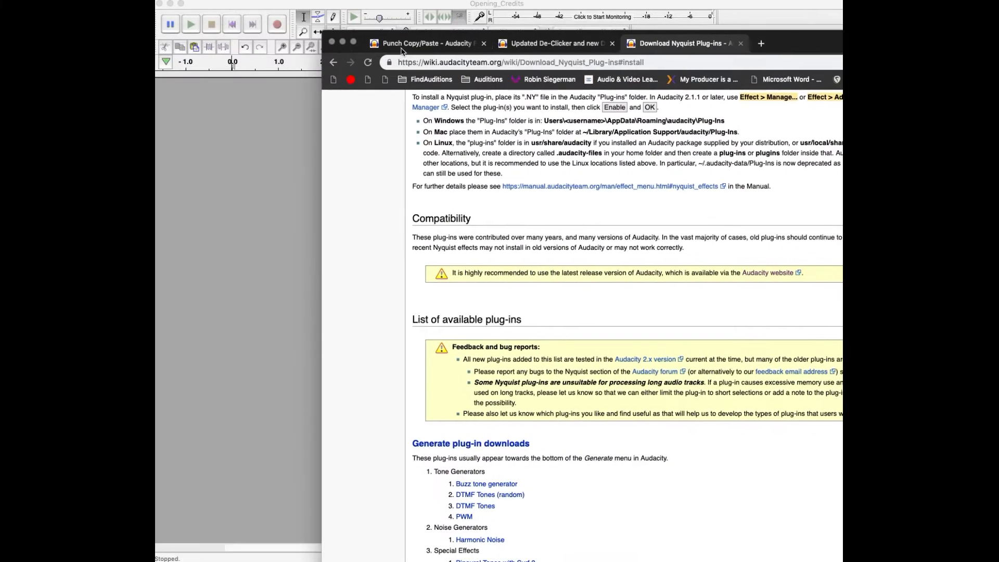
# Step: Look through the Punch Copy/Paste and De-Clicker forum threads again and return to Audacity
pyautogui.click(407, 46)
pyautogui.scroll(-10, 512, 170)
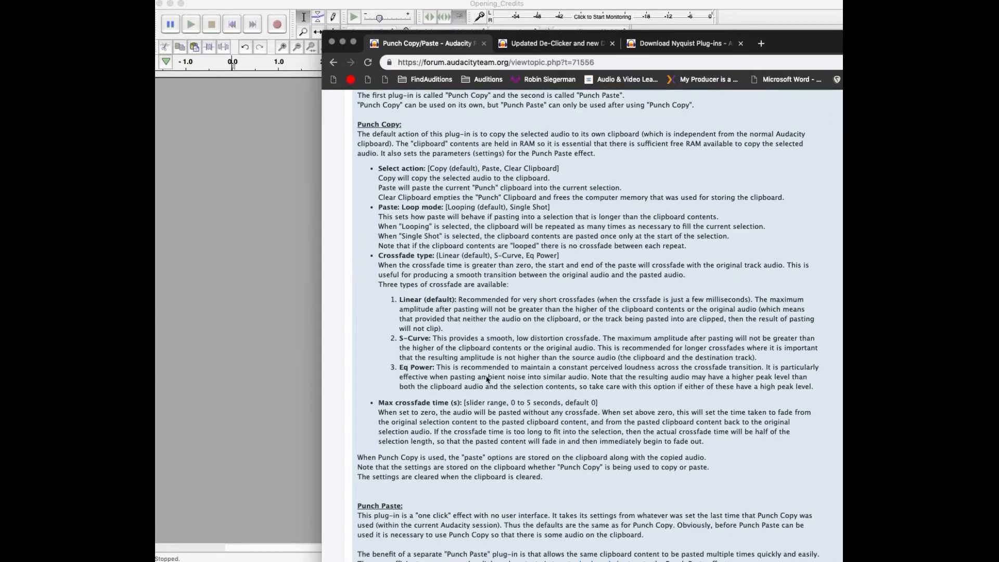
pyautogui.click(566, 48)
pyautogui.scroll(-10, 553, 323)
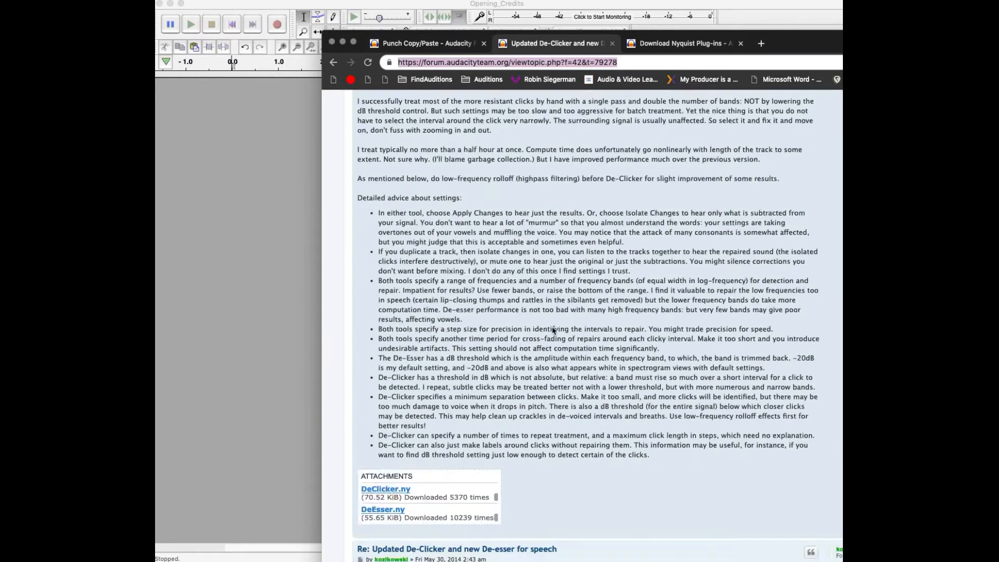
pyautogui.scroll(15, 553, 329)
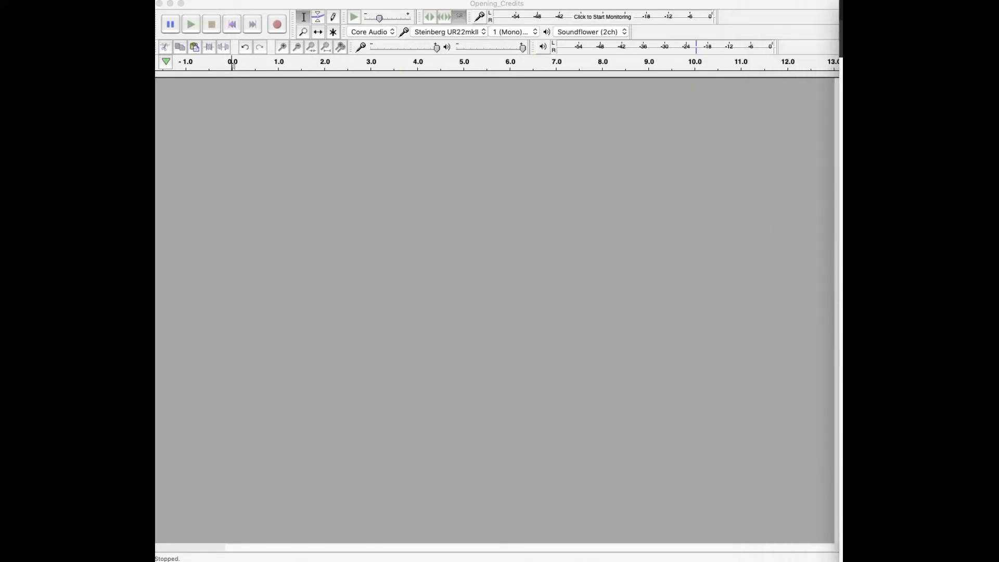
pyautogui.click(807, 314)
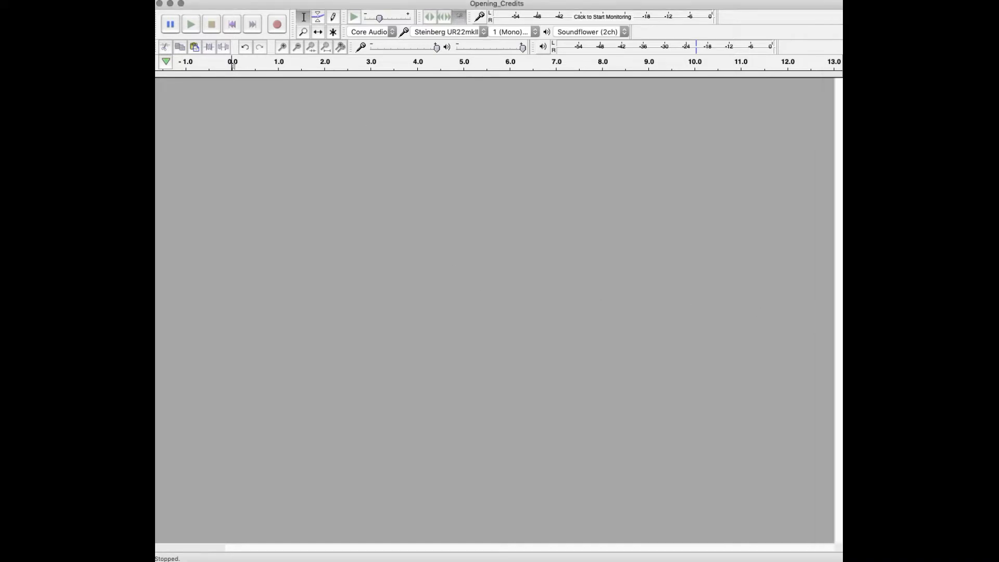
pyautogui.click(227, 0)
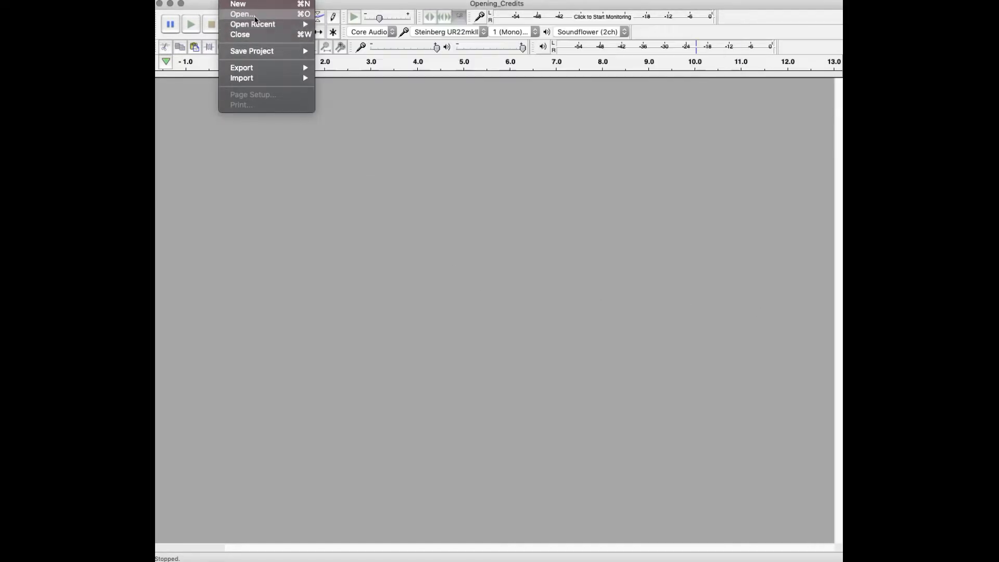
pyautogui.click(255, 15)
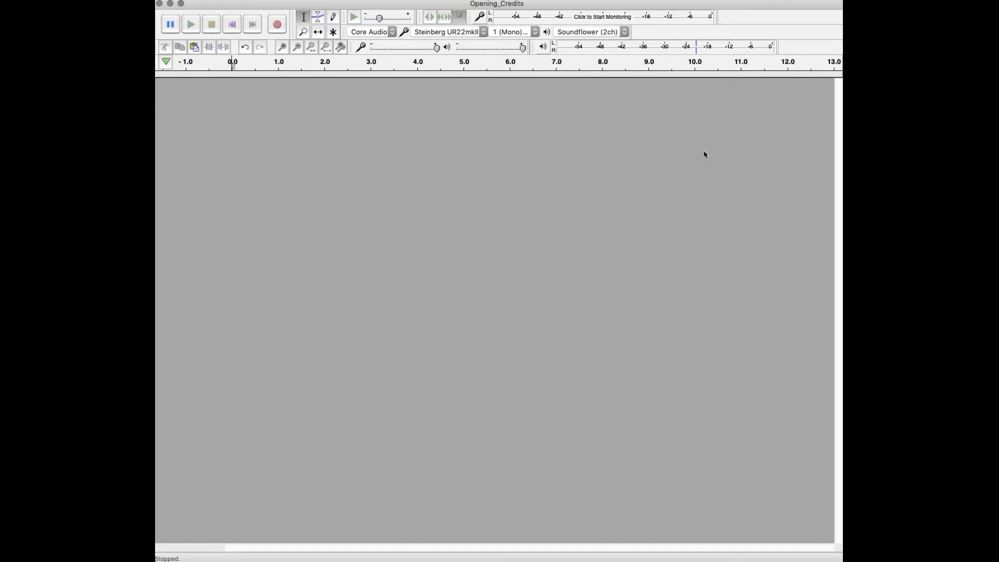
pyautogui.moveTo(742, 102); pyautogui.dragTo(983, 110)
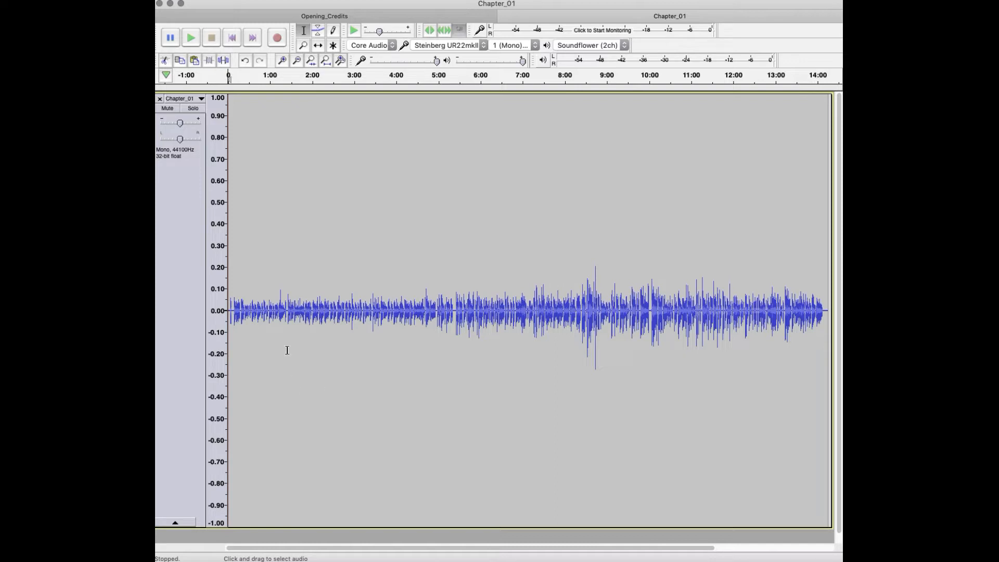
pyautogui.click(160, 99)
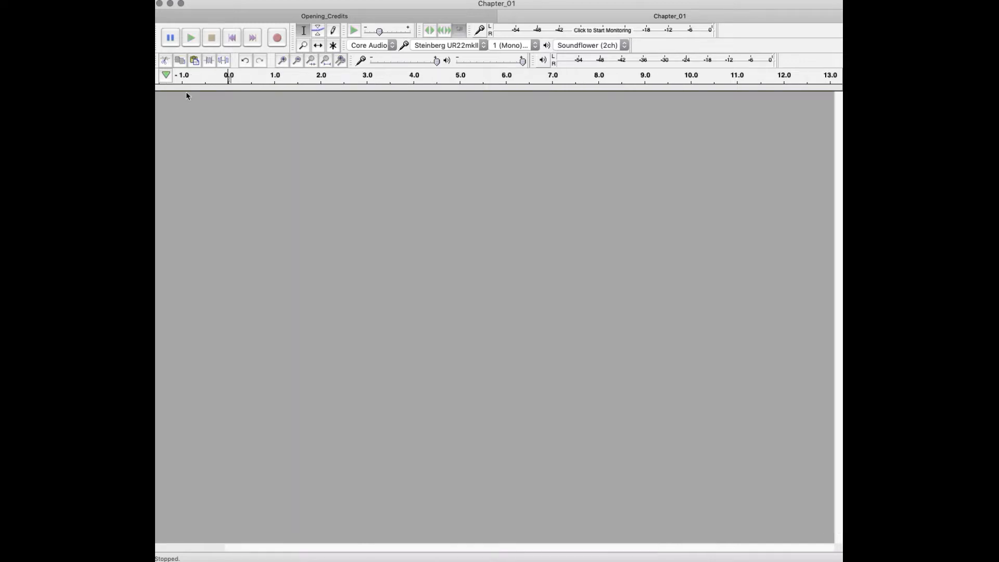
# Step: Open the audio file Opening_Credits.wav
pyautogui.click(238, 0)
pyautogui.click(244, 14)
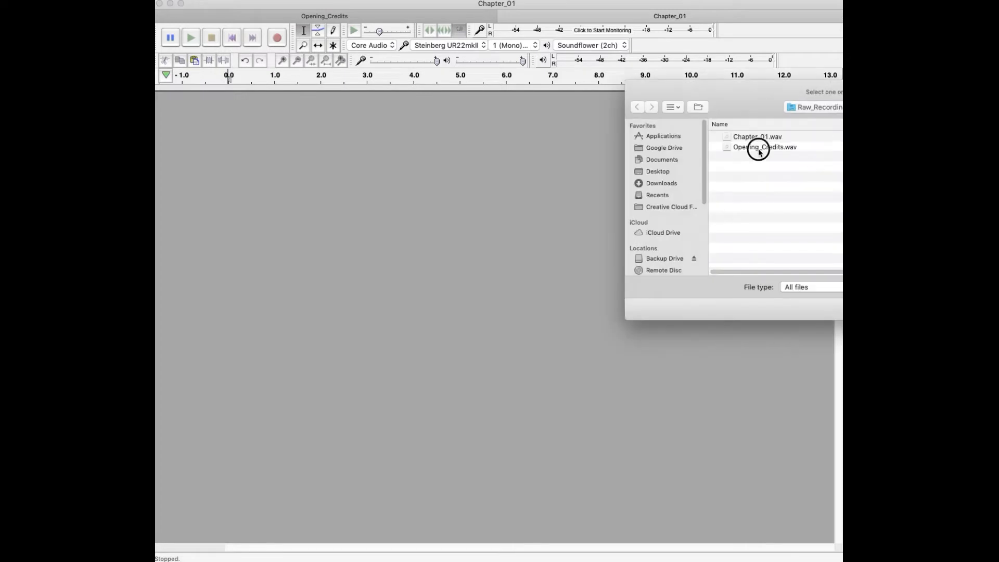
pyautogui.click(759, 148)
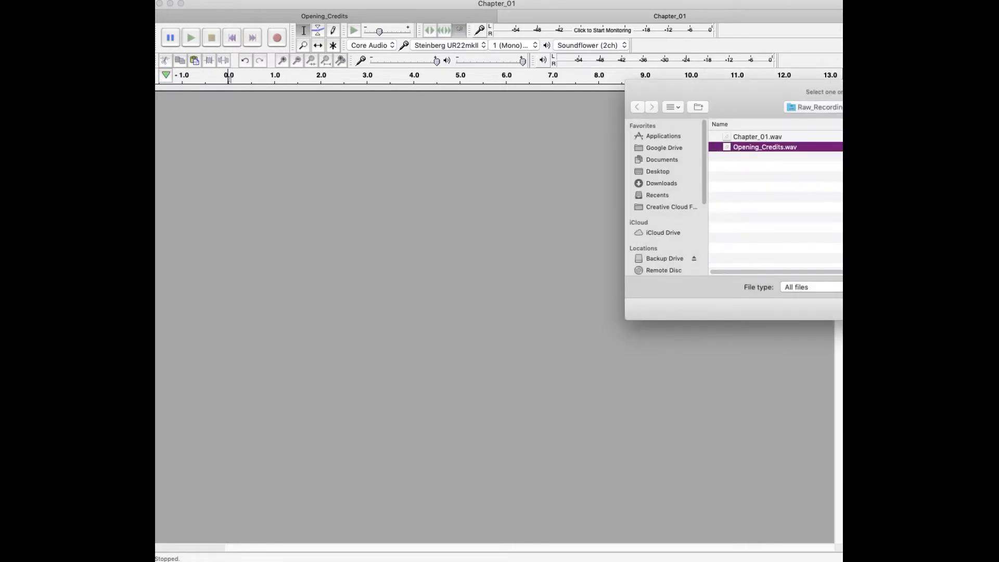
pyautogui.press('Return')
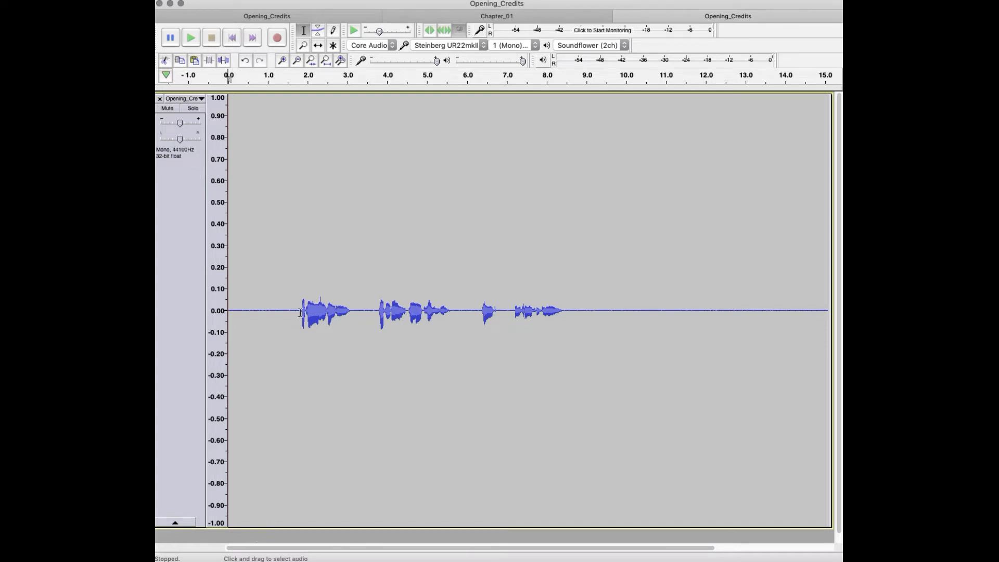
# Step: Magnify the Opening_Credits track's vertical scale with one Zoom x2 and two Zoom In steps, to about ±0.12
pyautogui.rightClick(221, 315)
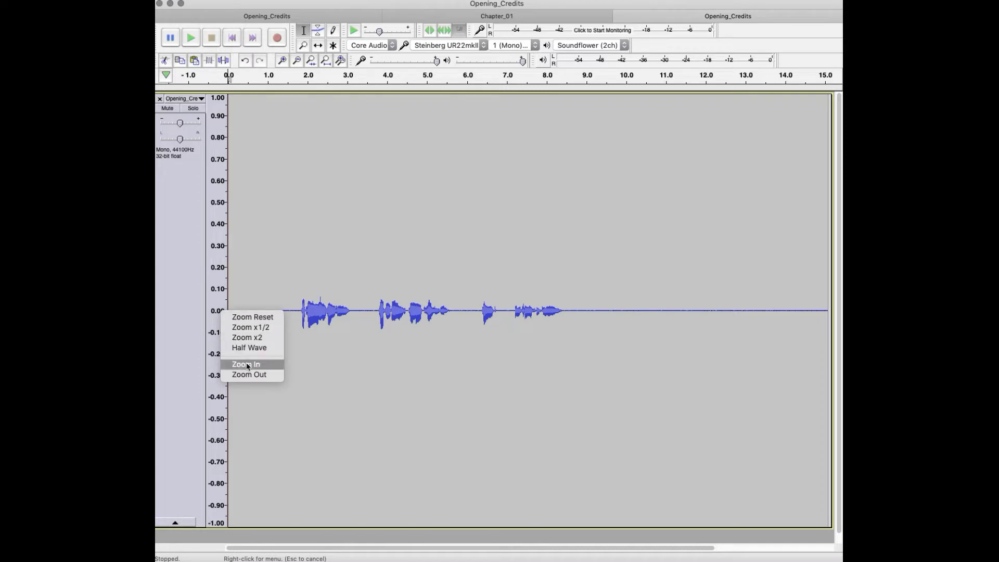
pyautogui.click(243, 337)
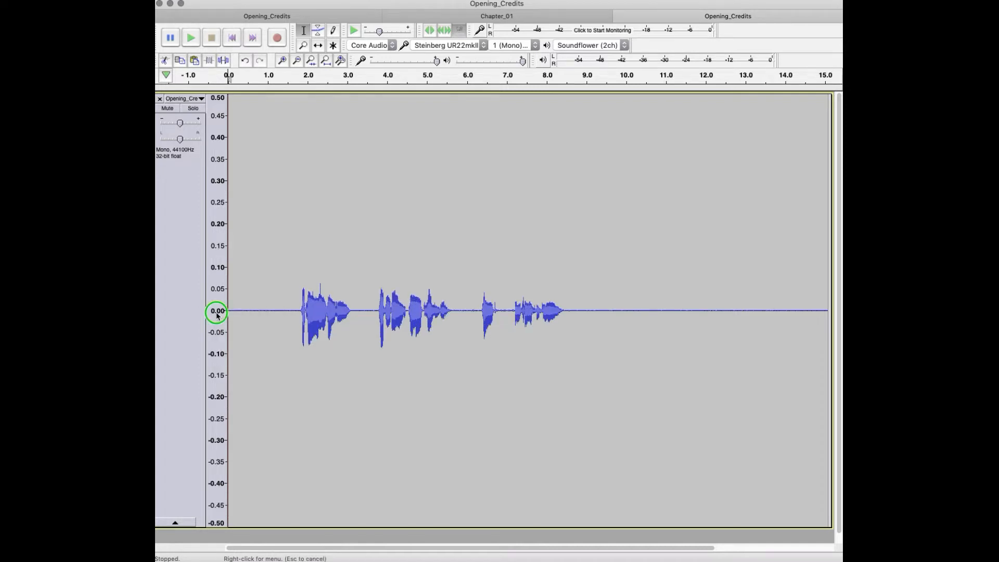
pyautogui.rightClick(220, 314)
pyautogui.click(234, 363)
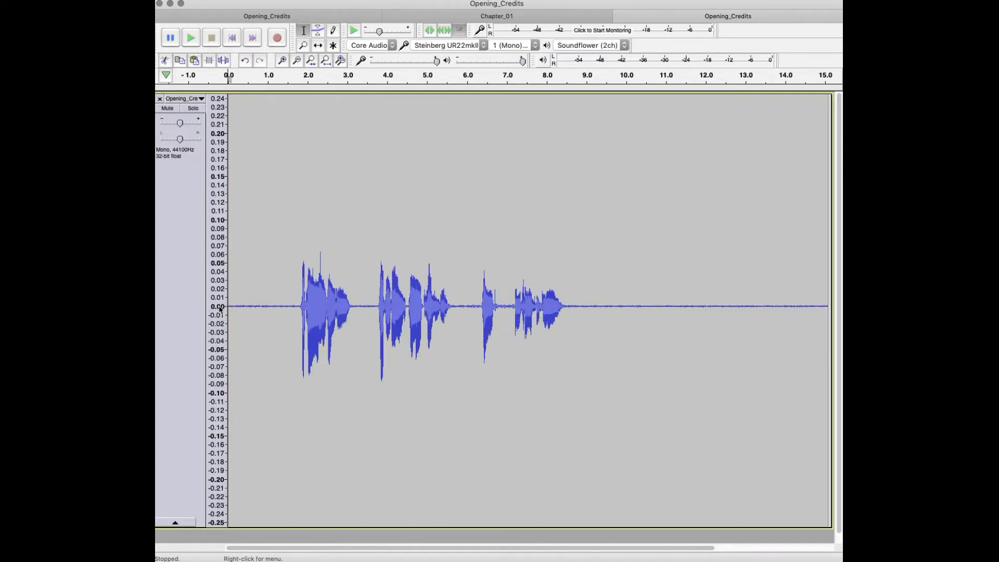
pyautogui.rightClick(221, 308)
pyautogui.click(245, 359)
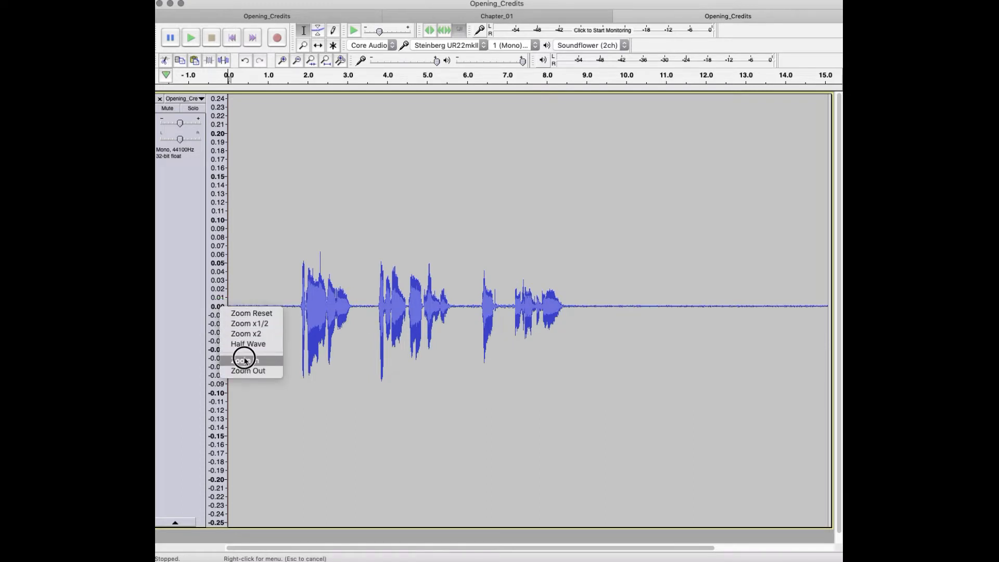
# Step: Reduce the height of the Opening_Credits track and zoom in once along the timeline
pyautogui.moveTo(411, 458); pyautogui.dragTo(406, 373)
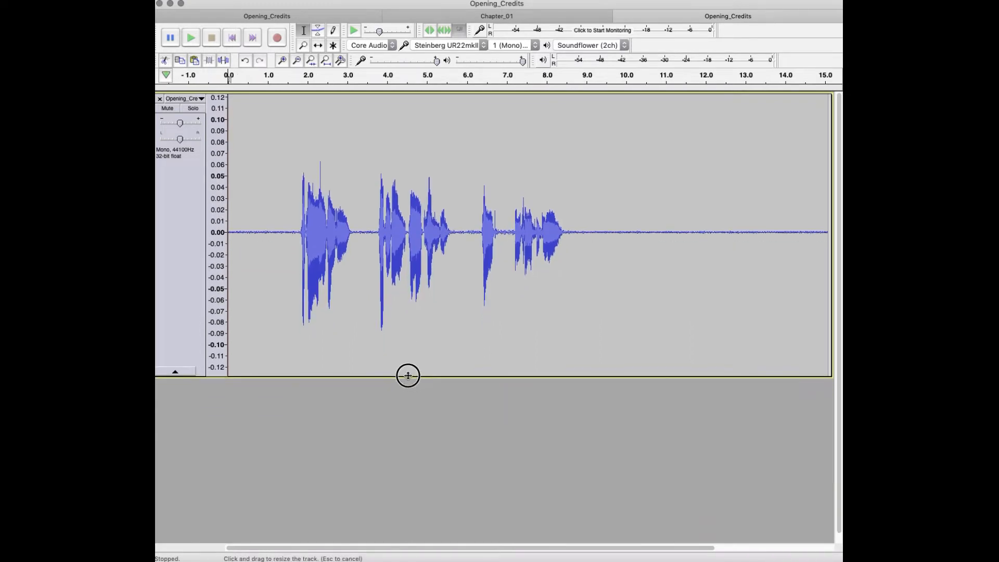
pyautogui.click(282, 61)
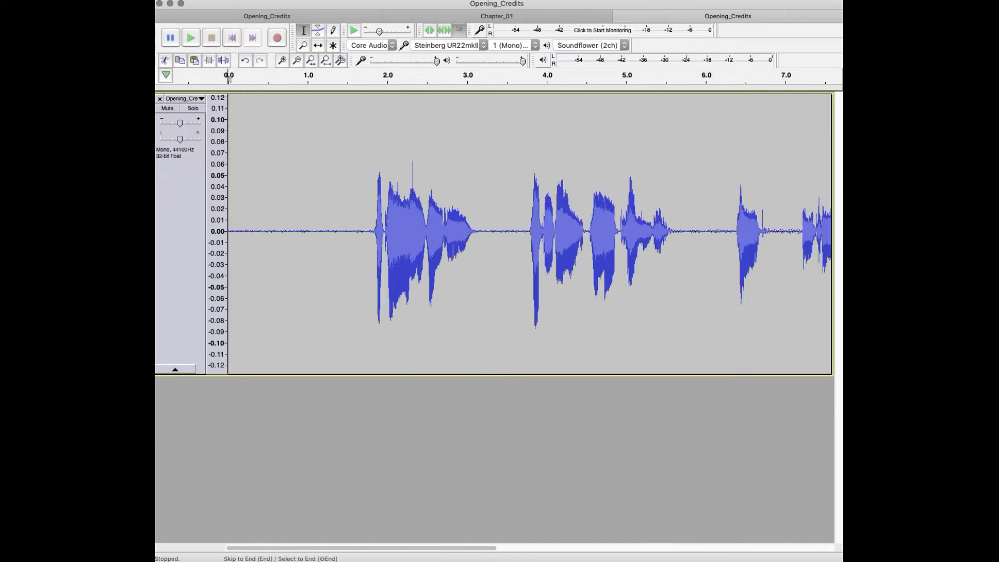
# Step: Import the RoomTone audio file as a second track below Opening_Credits
pyautogui.click(231, 0)
pyautogui.moveTo(259, 81)
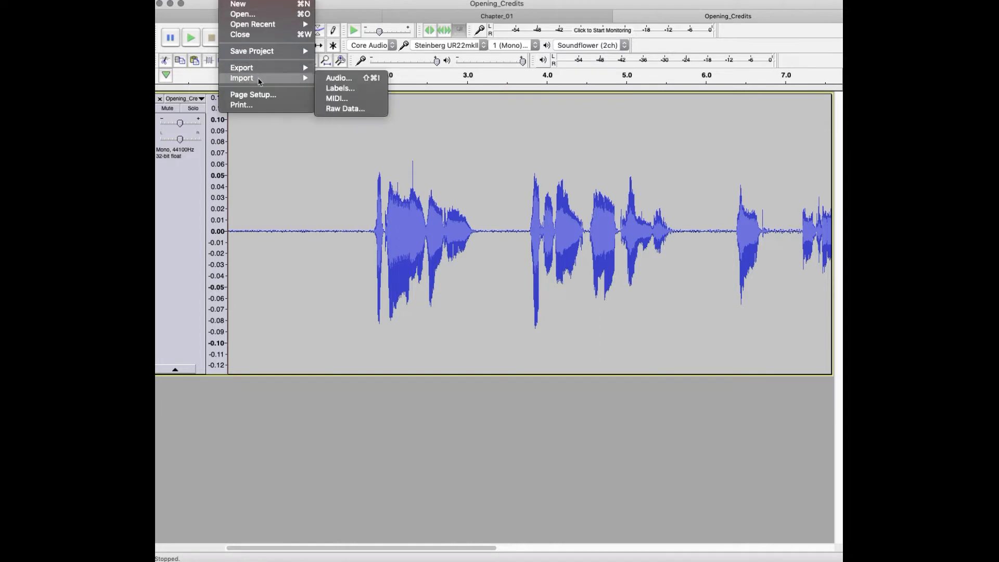
pyautogui.click(345, 79)
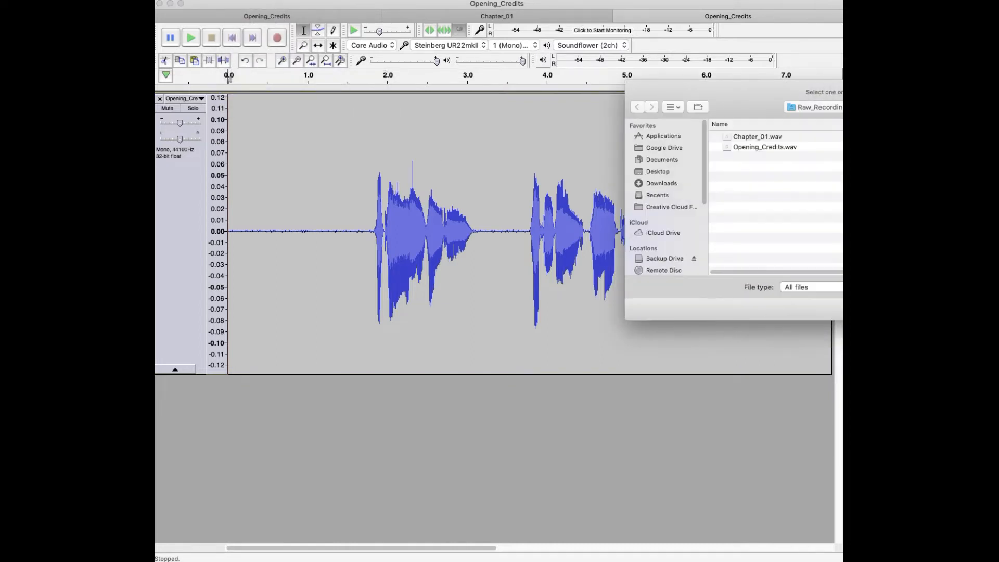
pyautogui.press('Escape')
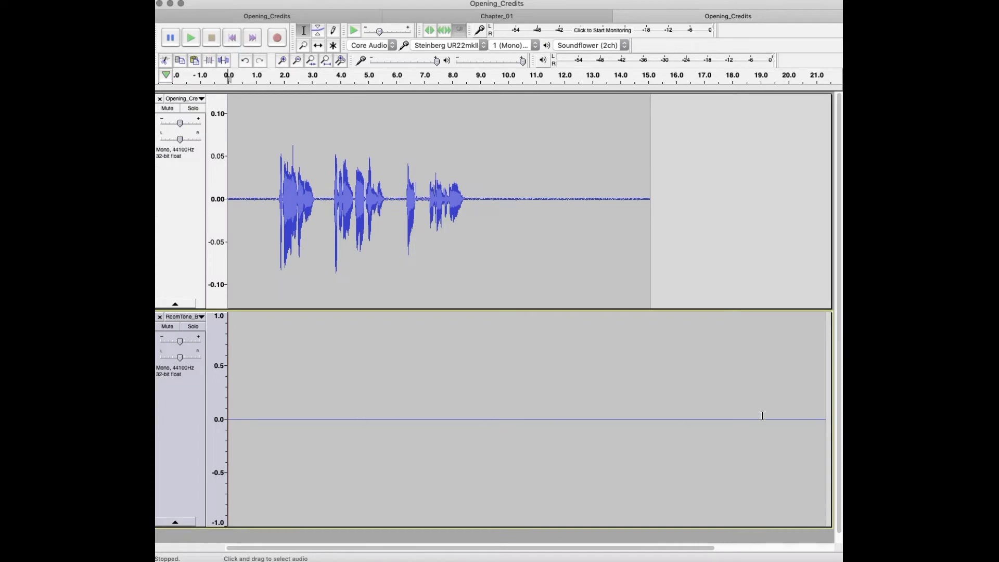
# Step: Solo the RoomTone track and play a few seconds of it from about 0.8 s
pyautogui.moveTo(815, 420); pyautogui.dragTo(156, 384)
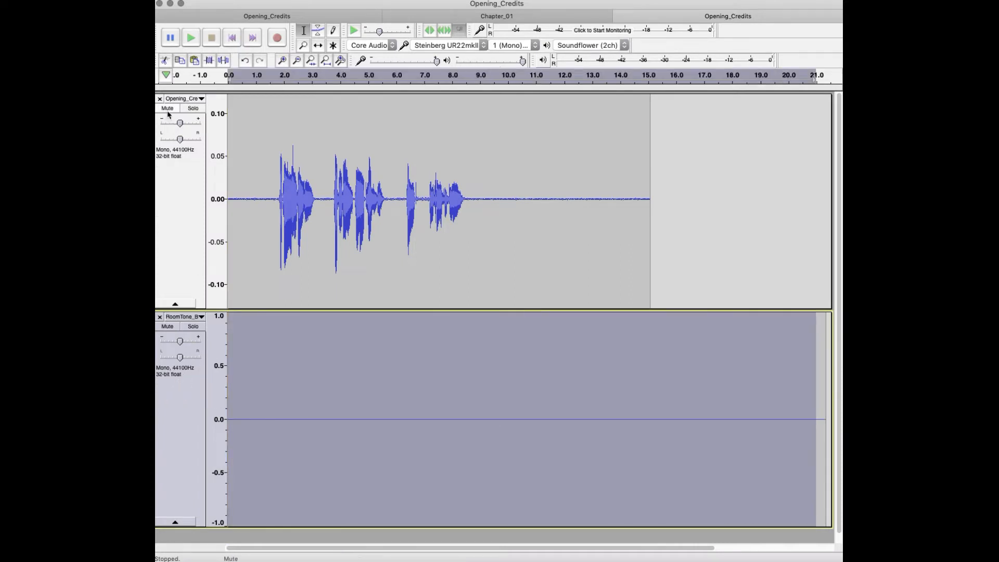
pyautogui.click(193, 326)
pyautogui.click(251, 398)
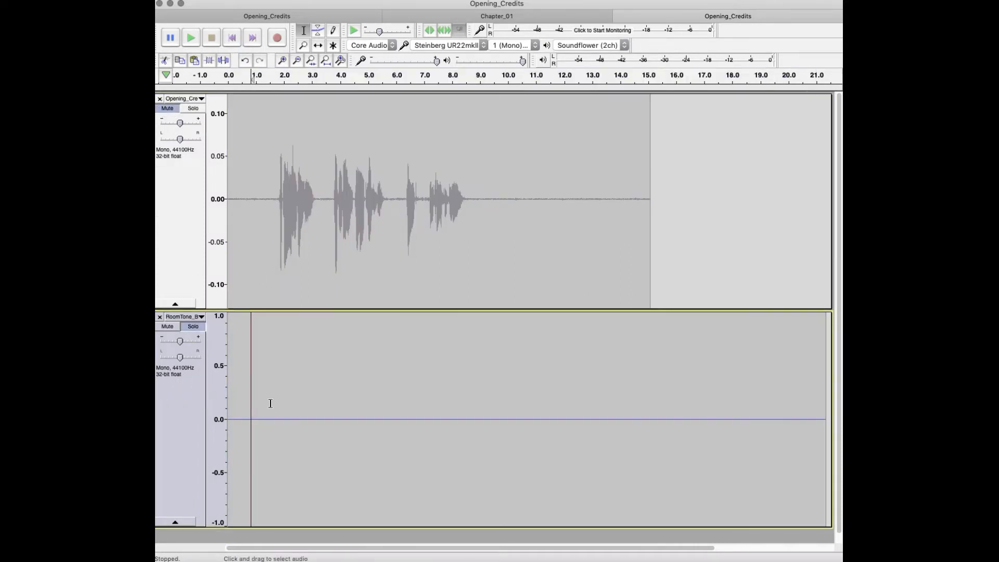
pyautogui.press('space')
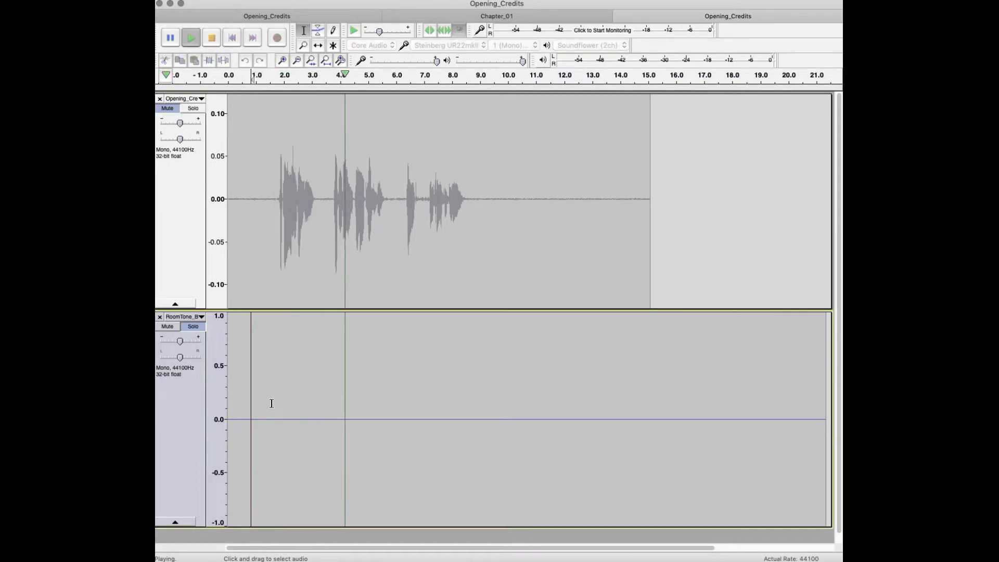
pyautogui.press('space')
# Step: Select the whole RoomTone clip, leaving the Opening_Credits track out of the selection
pyautogui.click(616, 467)
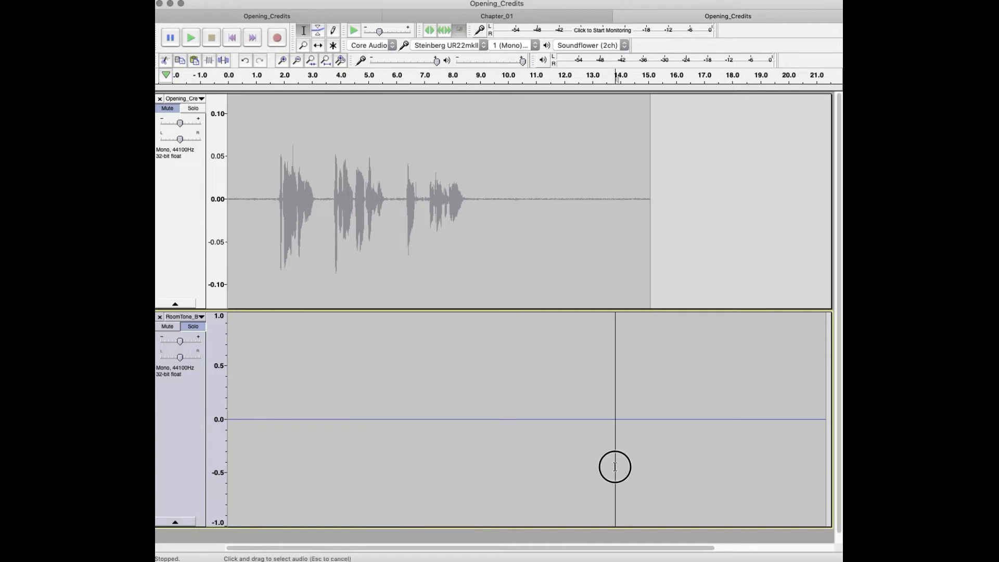
pyautogui.press('super+a')
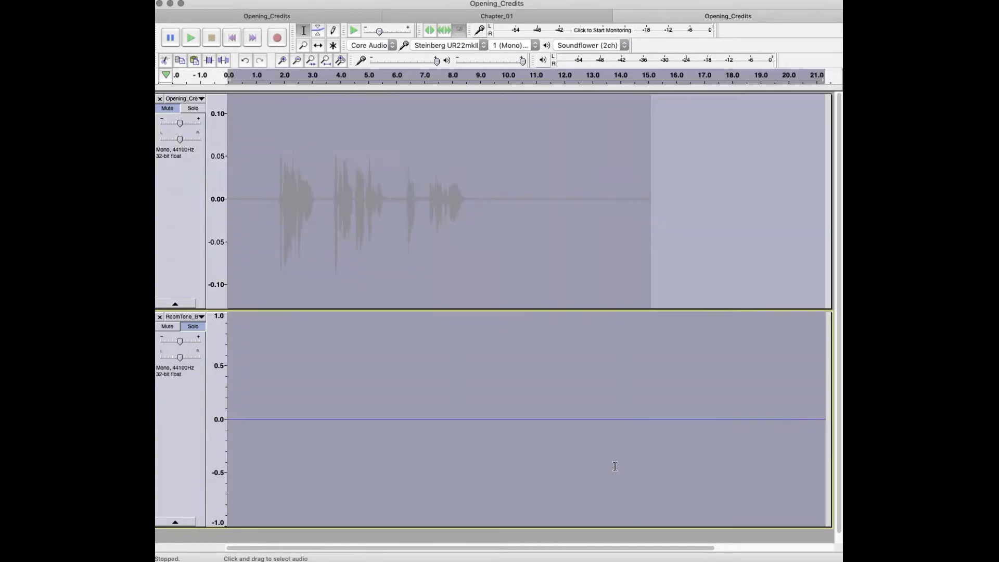
pyautogui.click(614, 453)
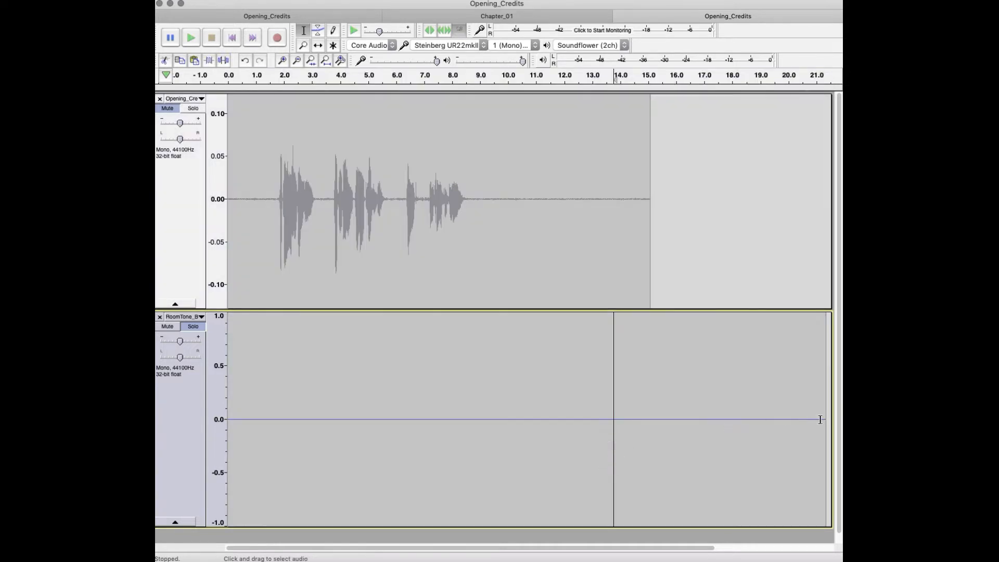
pyautogui.moveTo(825, 420); pyautogui.dragTo(156, 368)
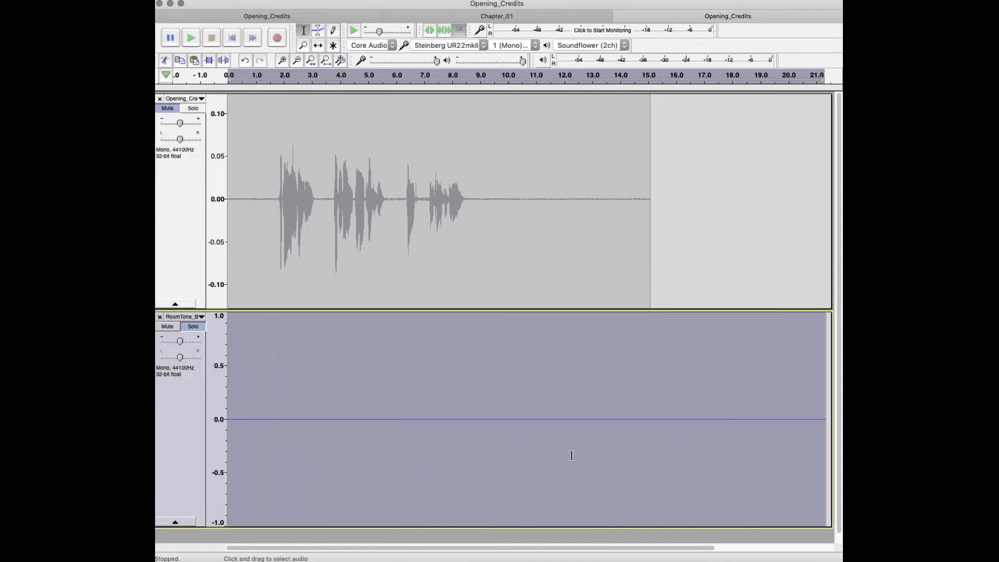
# Step: Magnify the RoomTone track's vertical scale to about ±0.06 with one Zoom x2 and three Zoom In steps, and collapse the track
pyautogui.rightClick(215, 418)
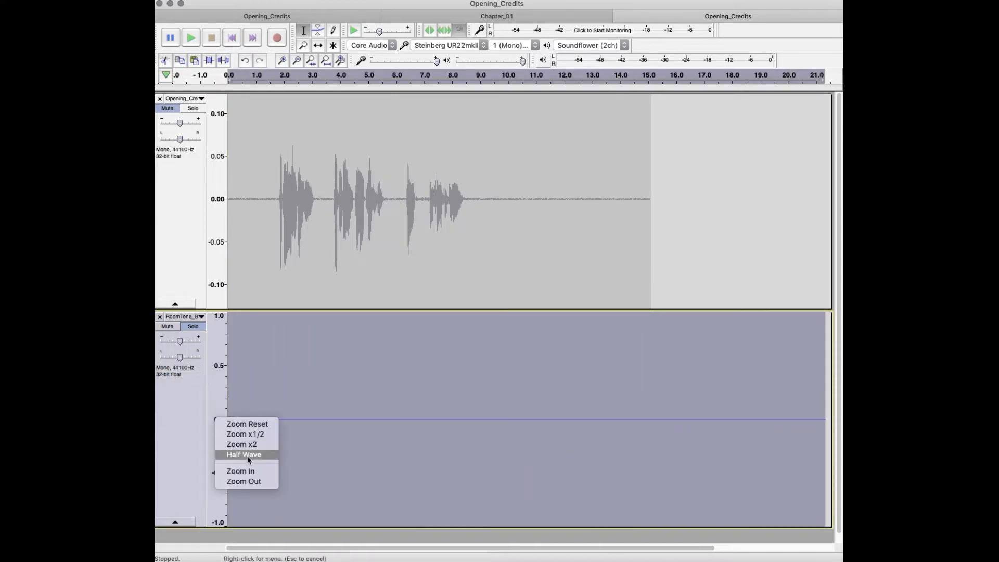
pyautogui.click(245, 445)
pyautogui.rightClick(219, 418)
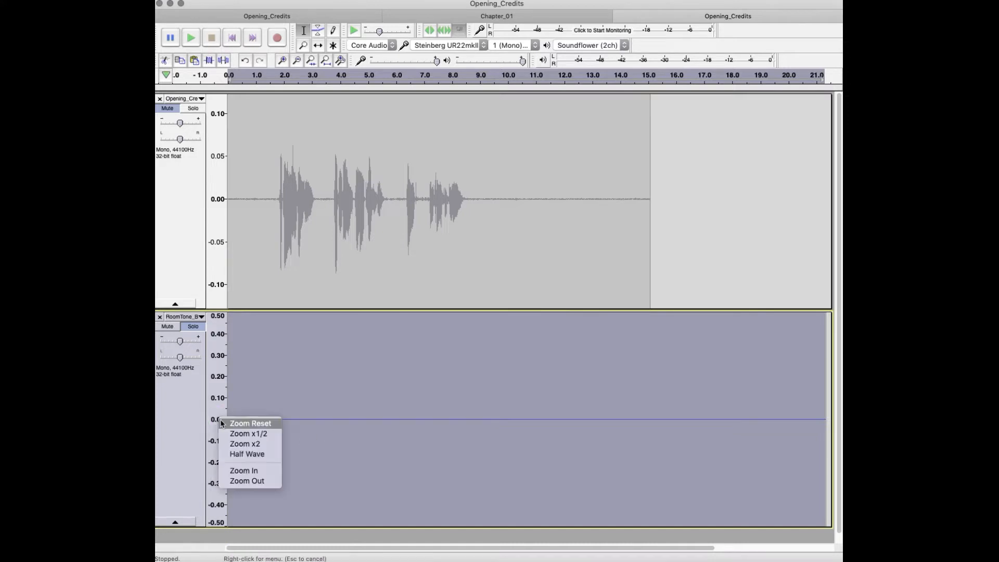
pyautogui.click(256, 472)
pyautogui.rightClick(220, 420)
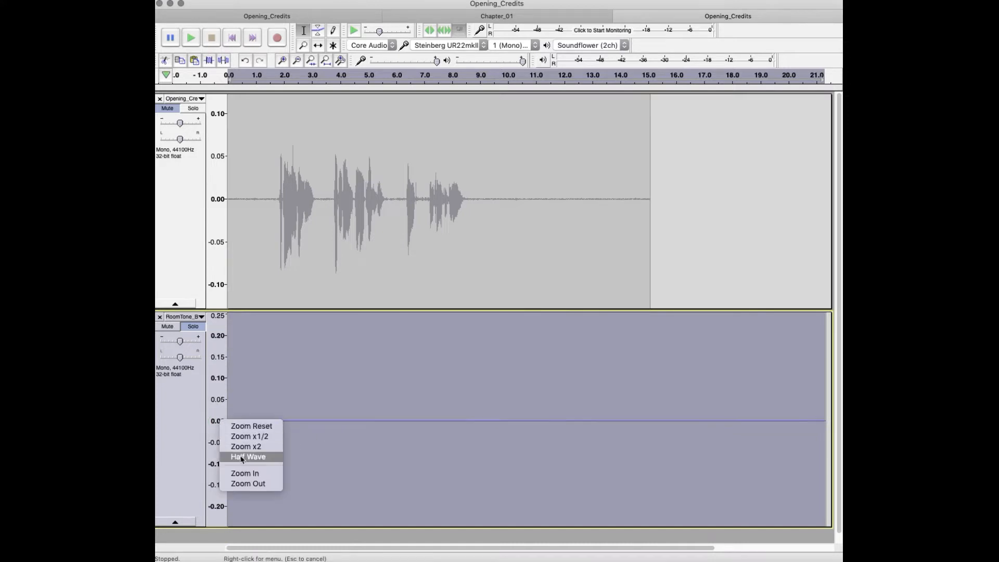
pyautogui.click(245, 473)
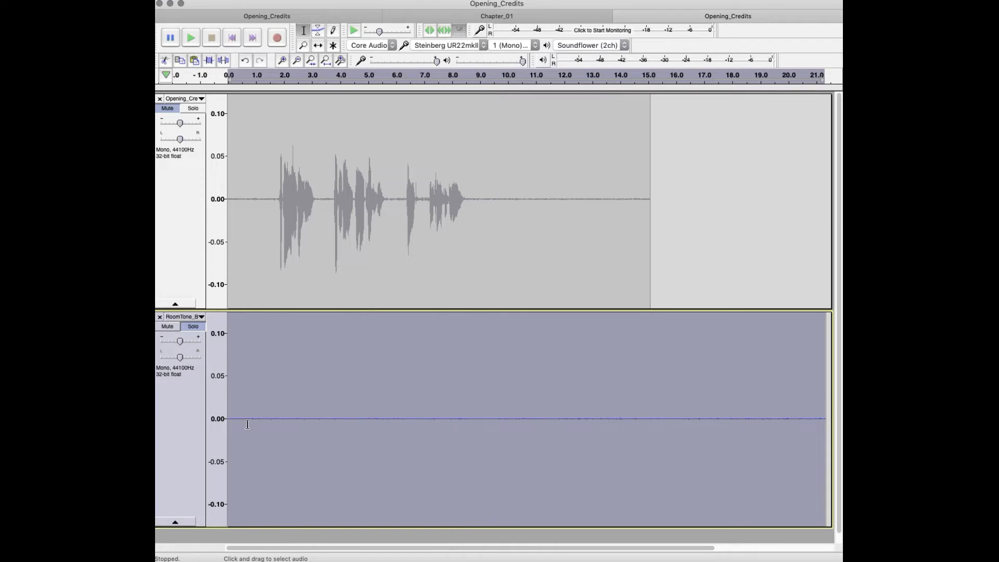
pyautogui.rightClick(219, 419)
pyautogui.click(251, 471)
pyautogui.click(739, 437)
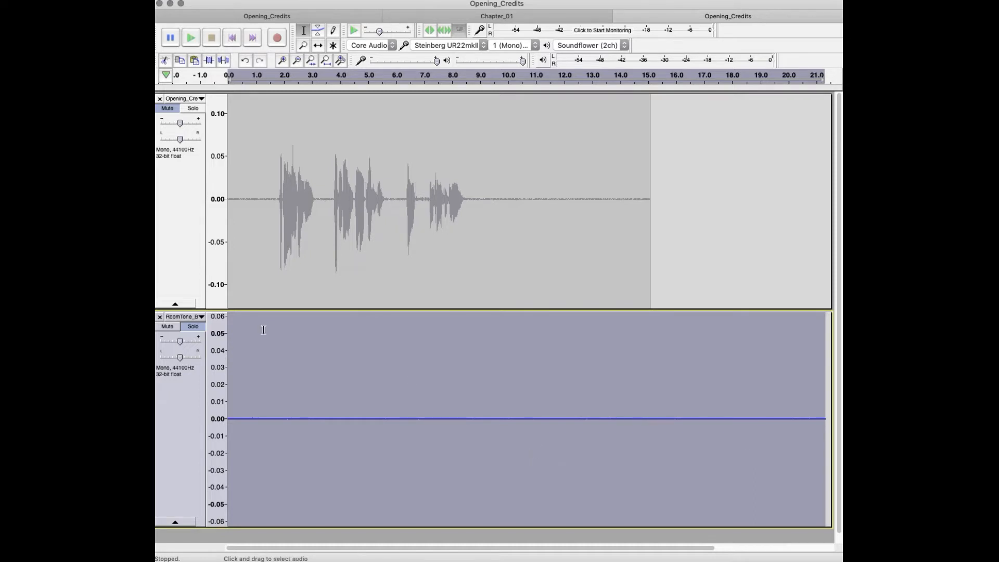
pyautogui.click(175, 521)
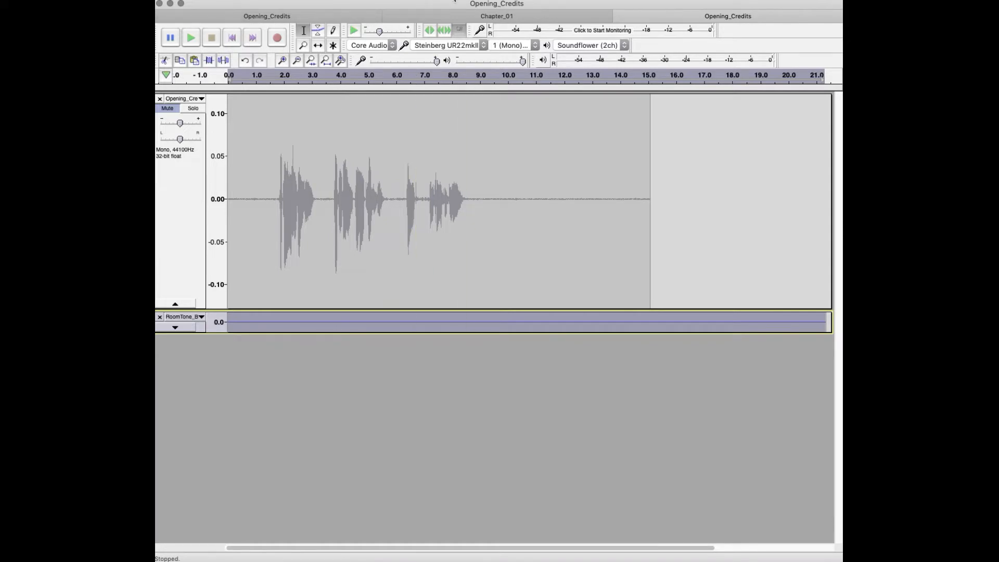
# Step: Review the new plug-ins and the full list around the Punch Copy/Paste entries in the plug-in manager, and close it without changes
pyautogui.click(455, 1)
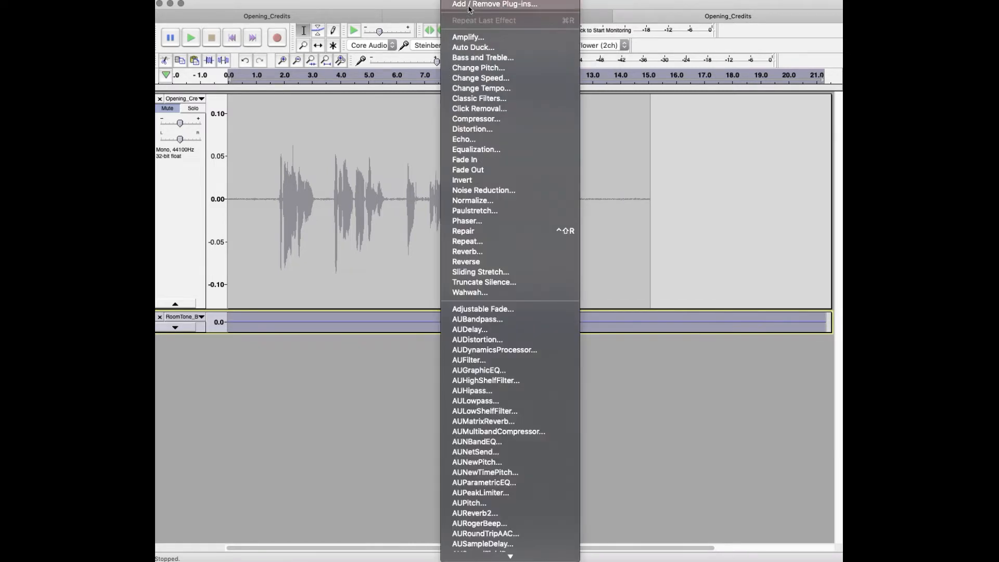
pyautogui.click(603, 187)
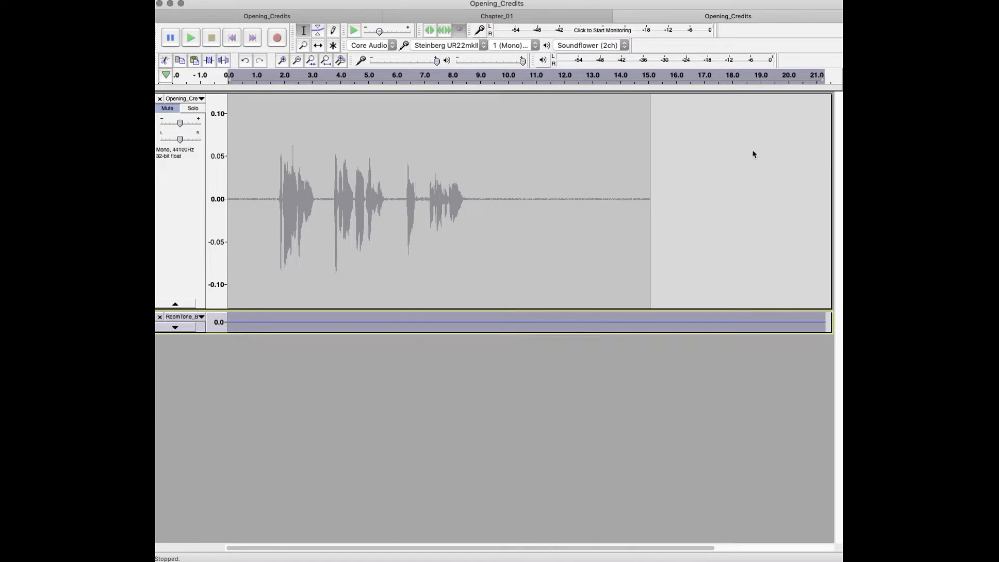
pyautogui.moveTo(868, 187); pyautogui.dragTo(456, 168)
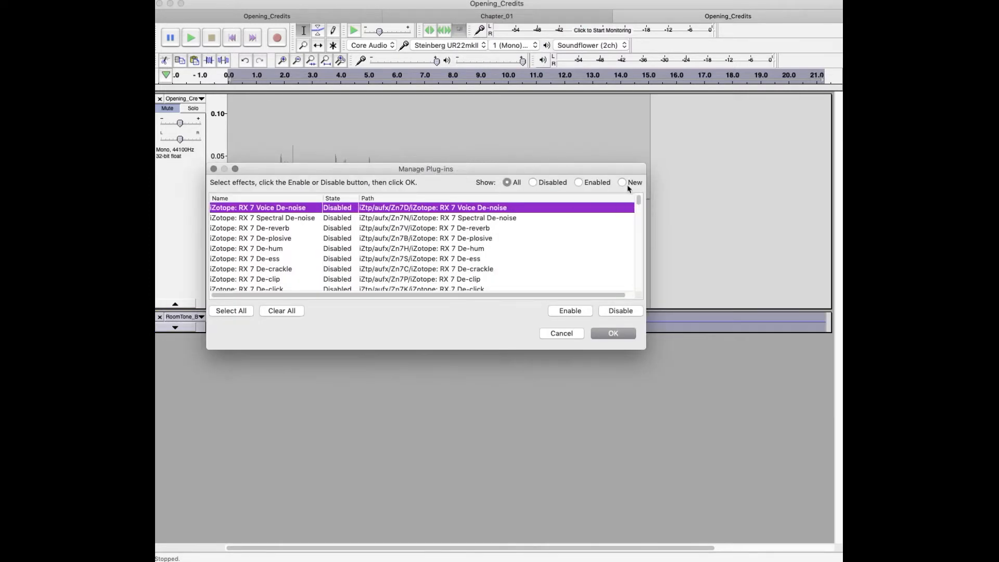
pyautogui.click(623, 183)
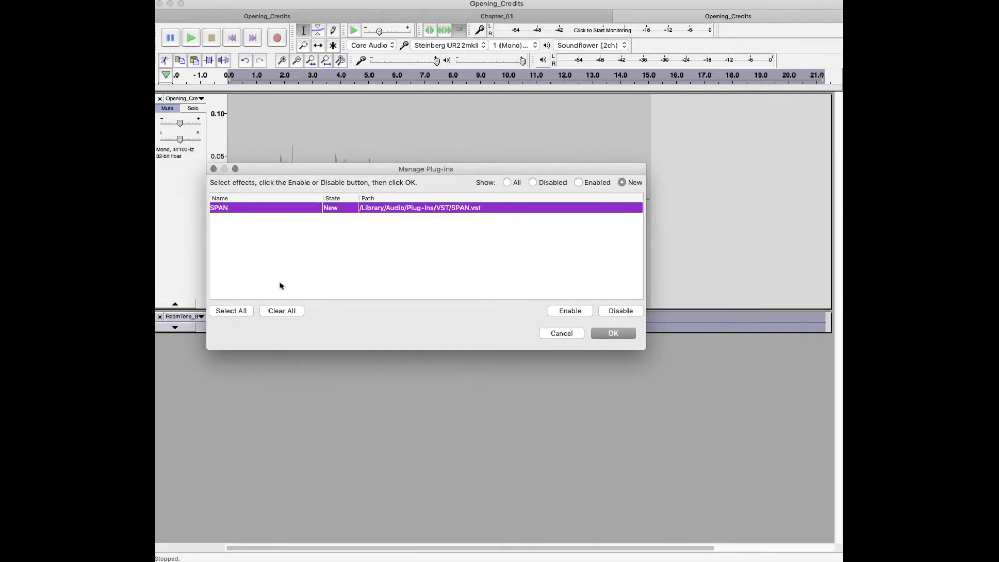
pyautogui.click(507, 182)
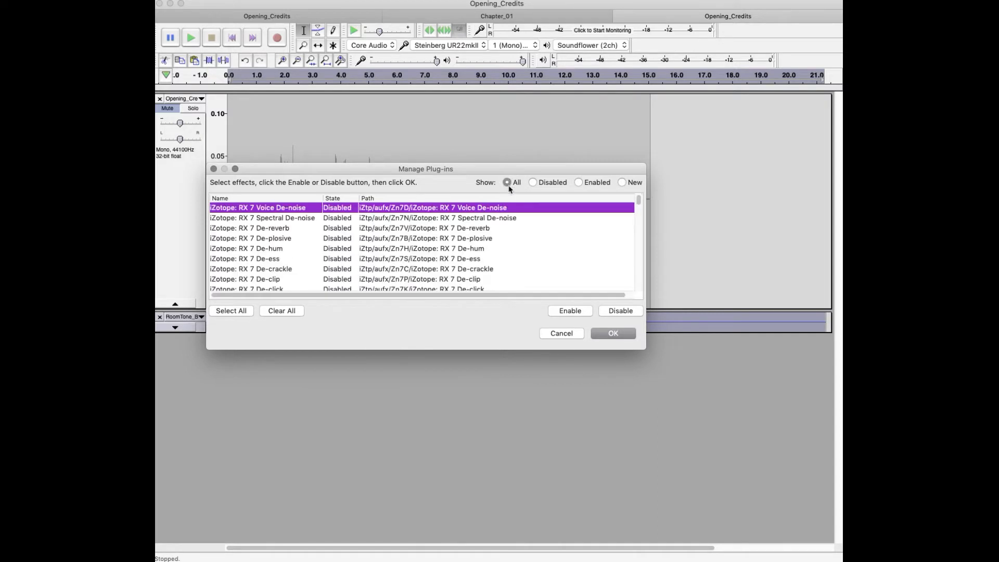
pyautogui.scroll(-8, 475, 253)
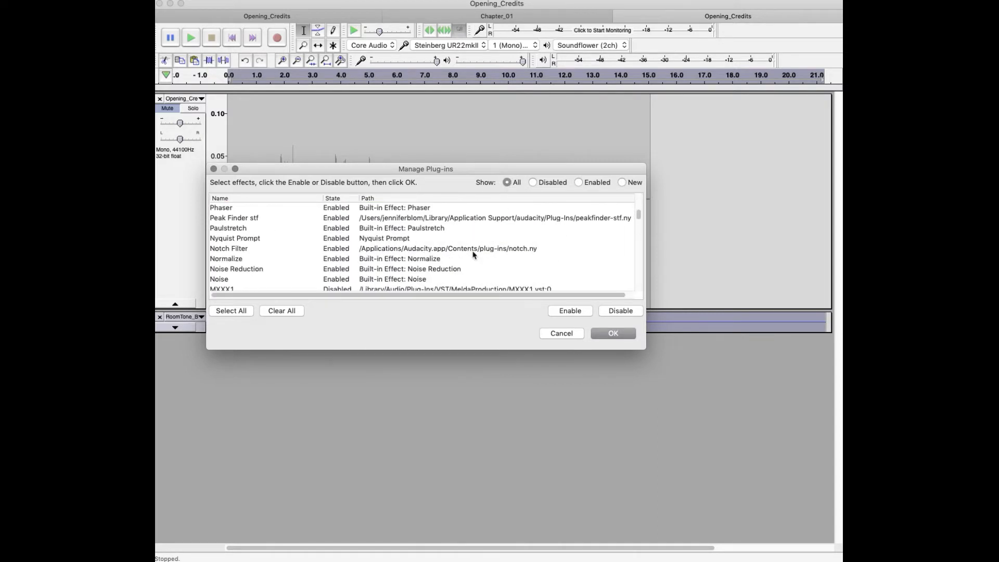
pyautogui.scroll(5, 242, 257)
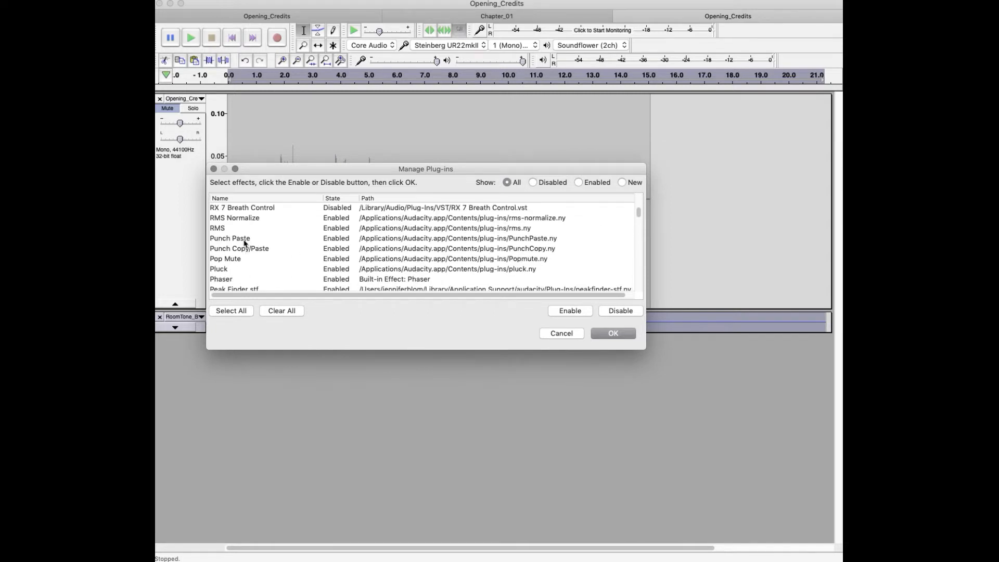
pyautogui.click(572, 335)
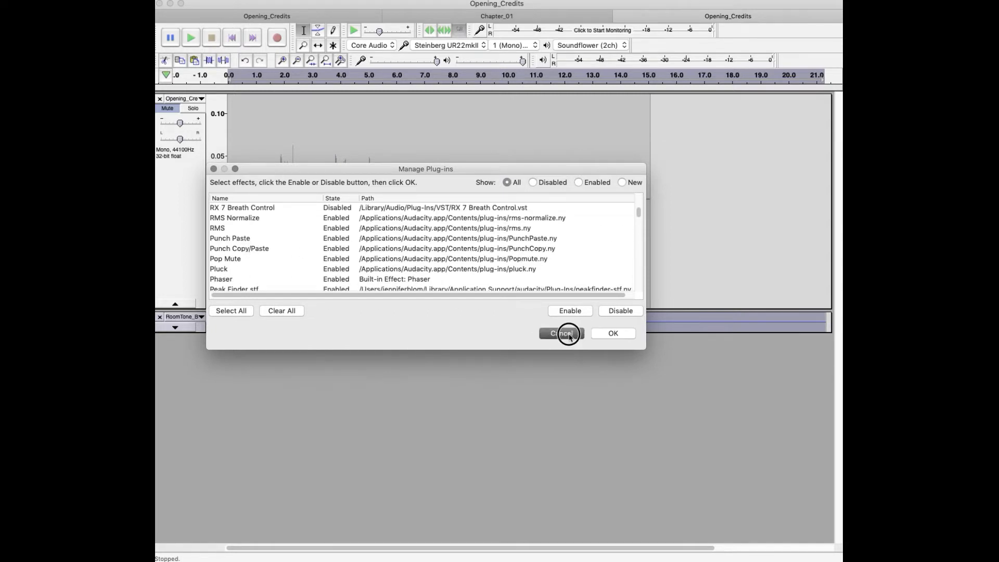
# Step: Copy the selected room tone with the Punch Copy/Paste effect, using the Copy (replace) action
pyautogui.click(454, 1)
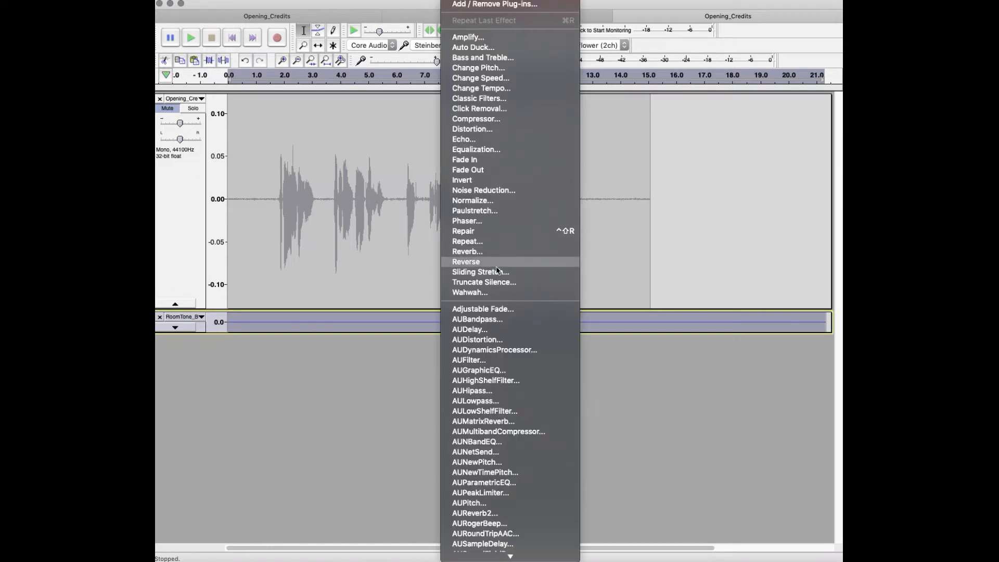
pyautogui.scroll(-10, 501, 278)
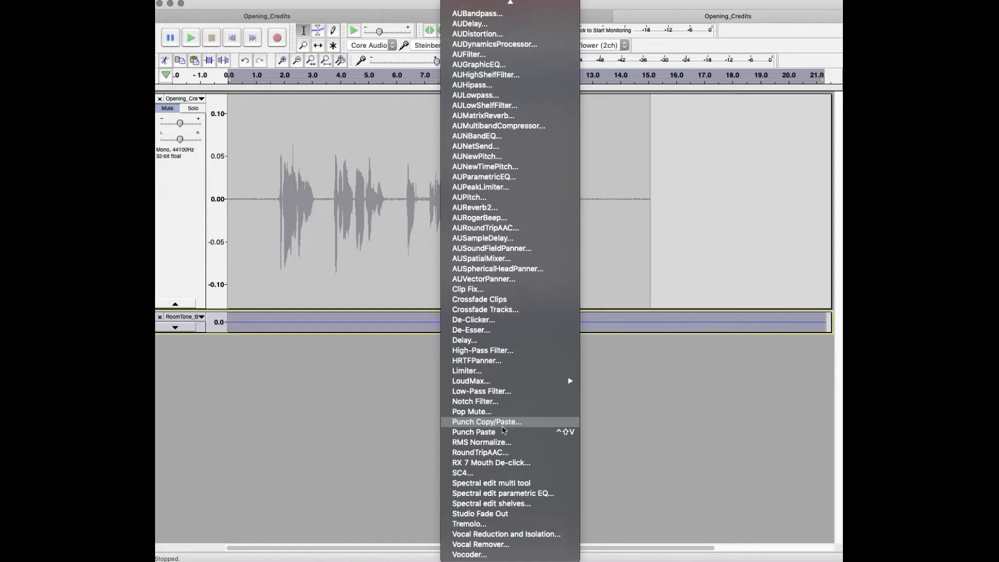
pyautogui.click(503, 425)
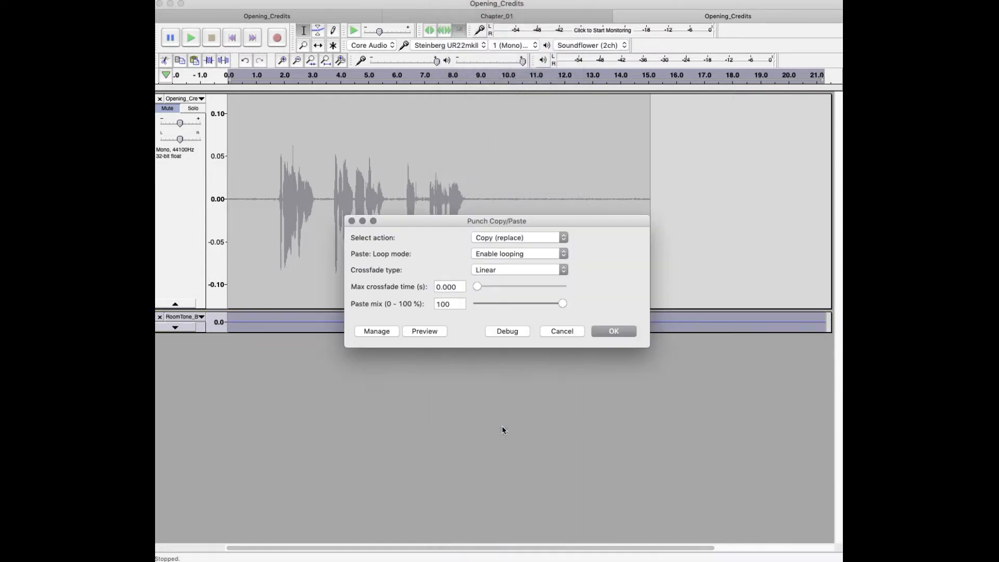
pyautogui.click(531, 238)
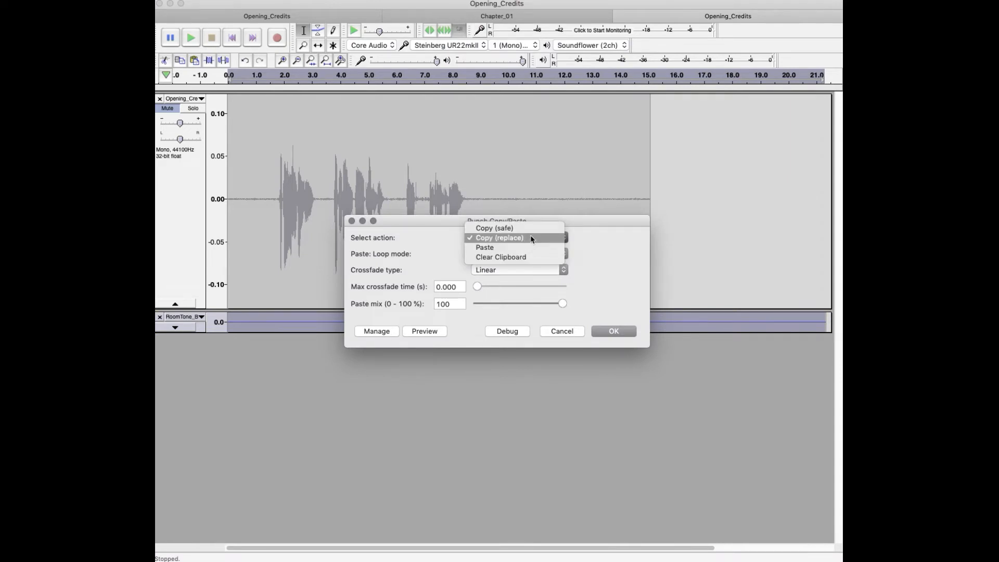
pyautogui.click(531, 237)
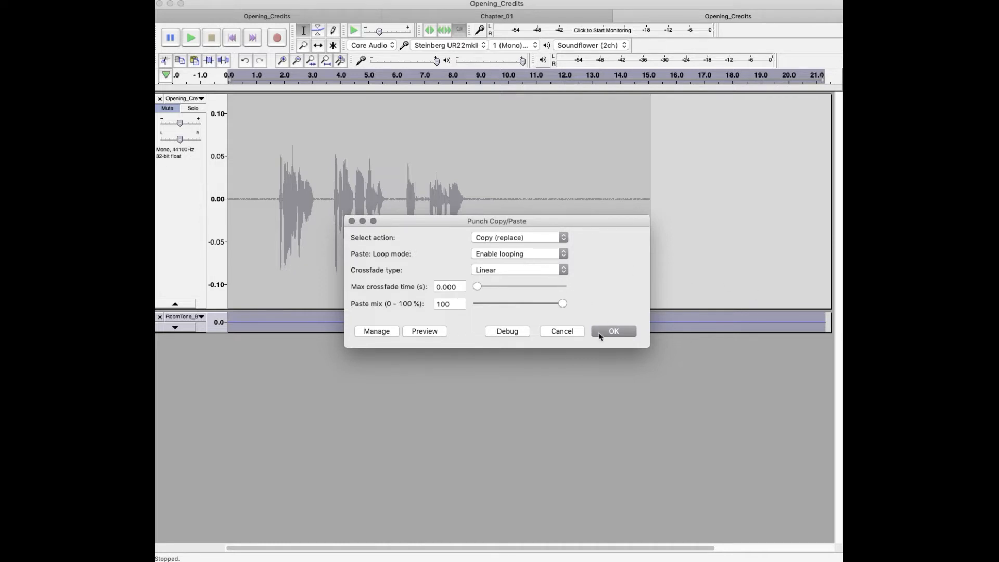
pyautogui.click(599, 337)
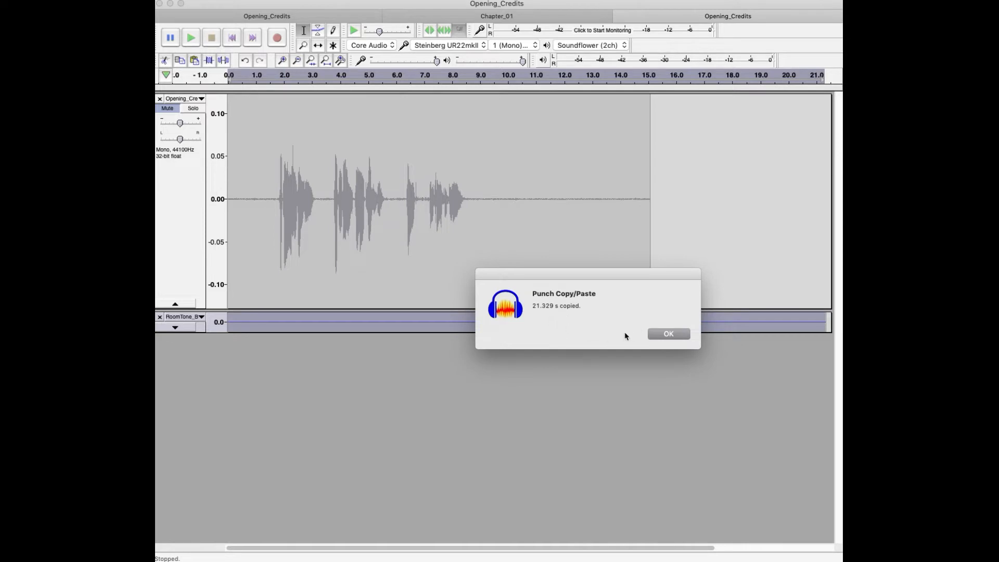
pyautogui.click(671, 338)
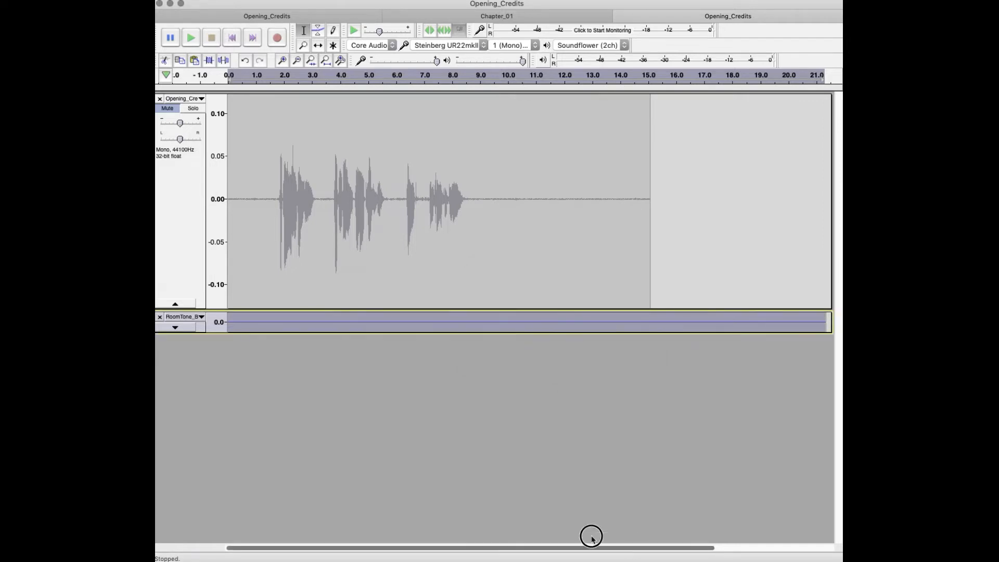
# Step: Solo the Opening_Credits track in place of the collapsed RoomTone track and increase the Opening_Credits track's height
pyautogui.click(175, 328)
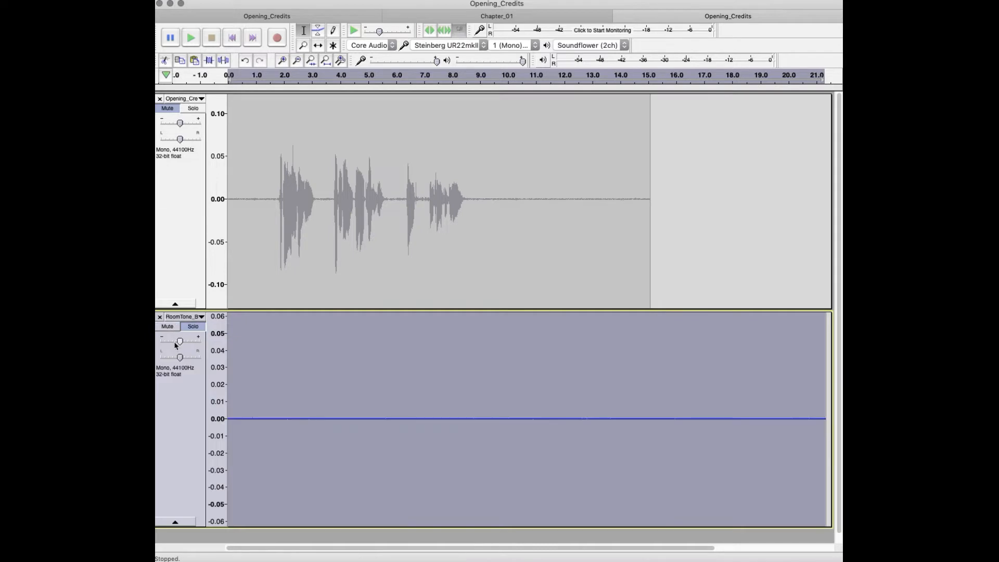
pyautogui.click(170, 108)
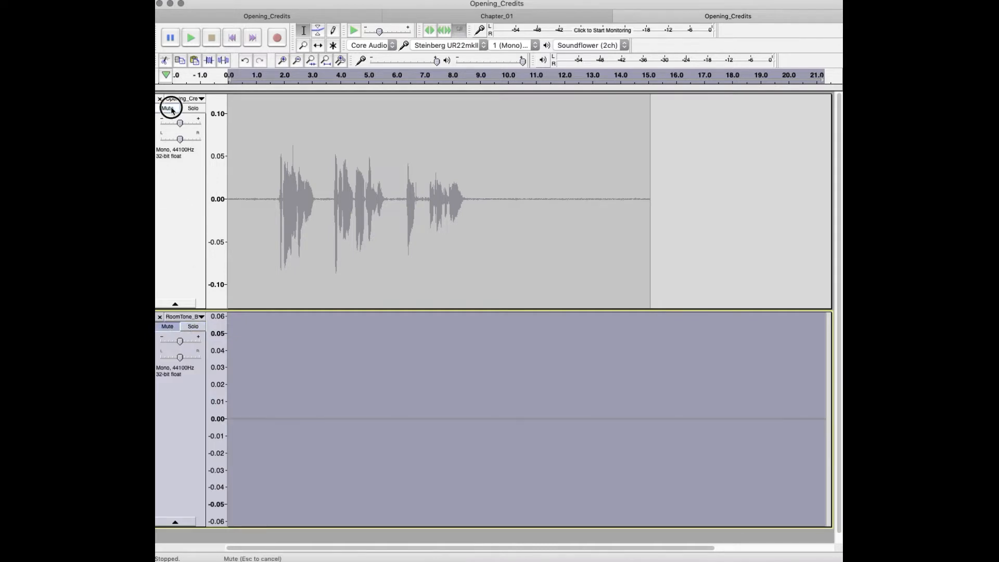
pyautogui.click(179, 522)
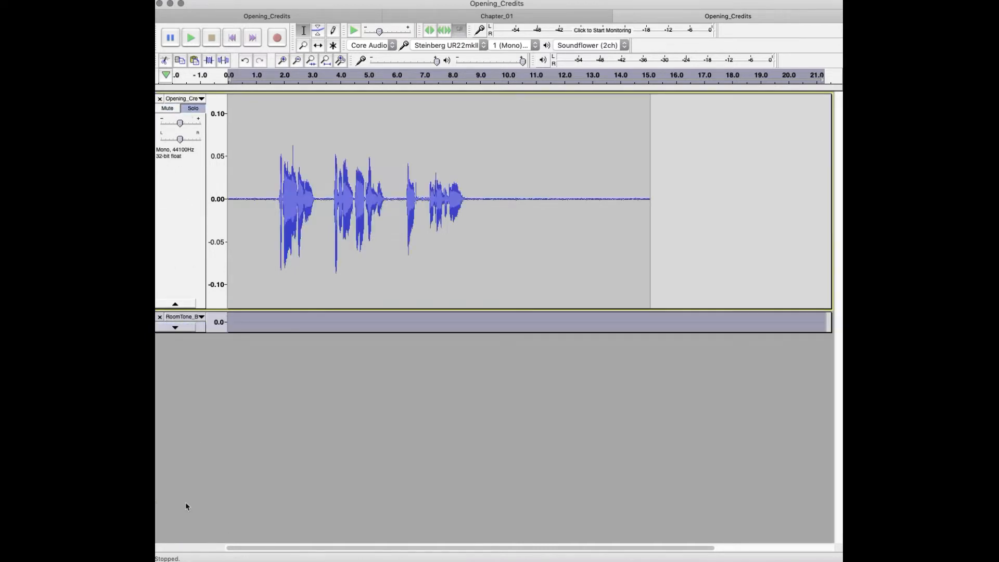
pyautogui.moveTo(194, 310); pyautogui.dragTo(194, 424)
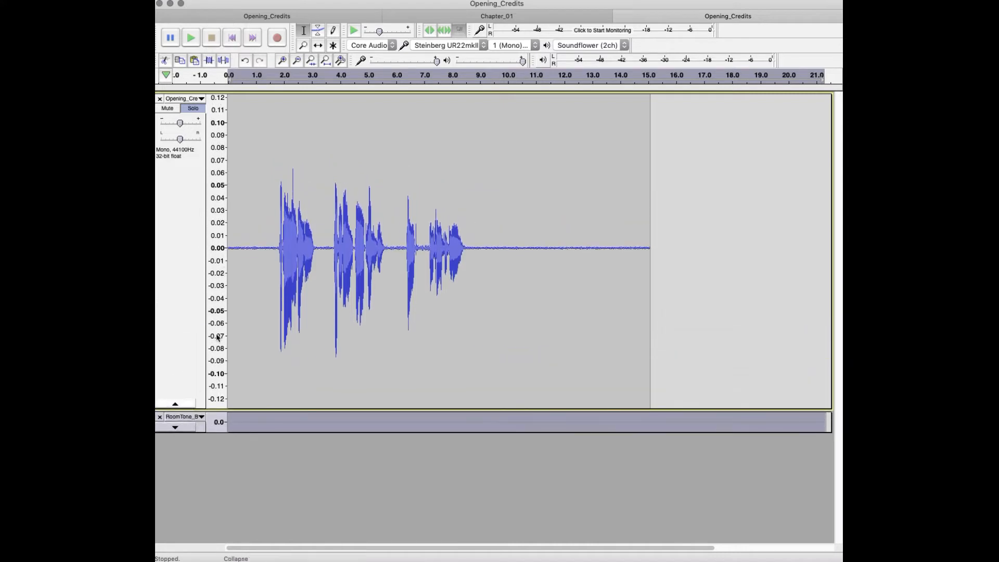
# Step: Play the Opening_Credits narration from the start of the track
pyautogui.click(231, 247)
pyautogui.press('space')
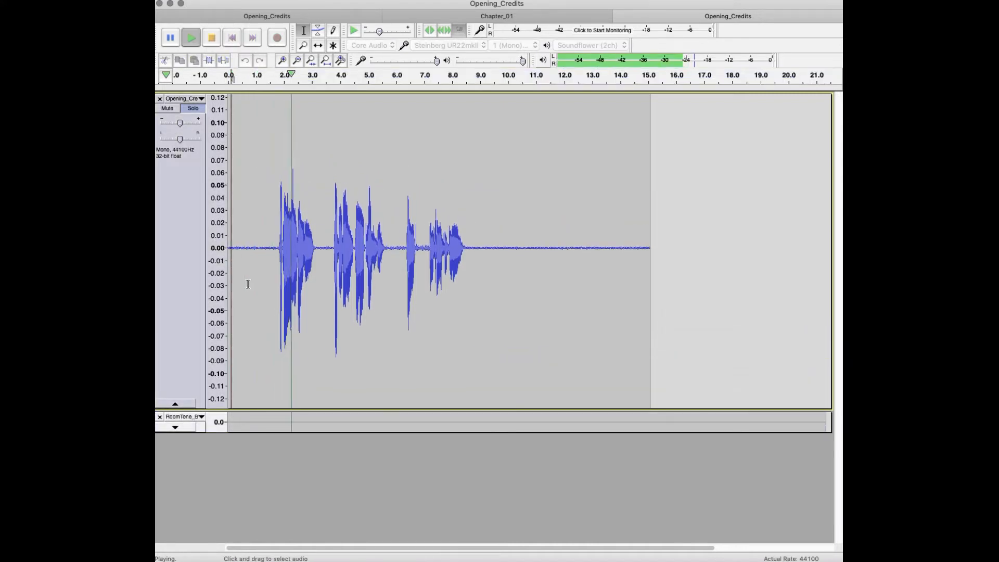
pyautogui.press('space')
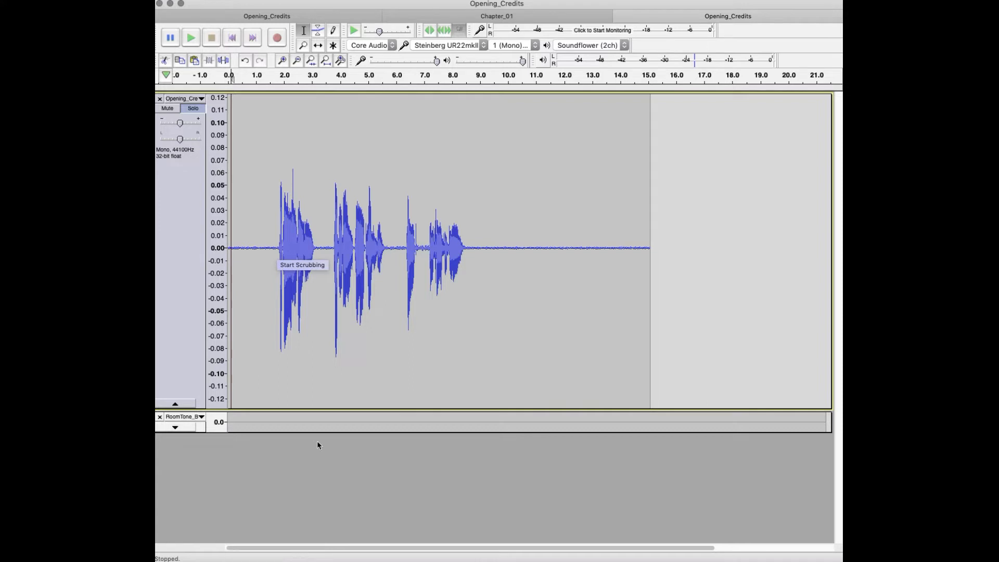
# Step: Magnify the Opening_Credits track's vertical scale to about ±0.06 with Zoom In and mark the thin spike near 2.3 s
pyautogui.rightClick(215, 251)
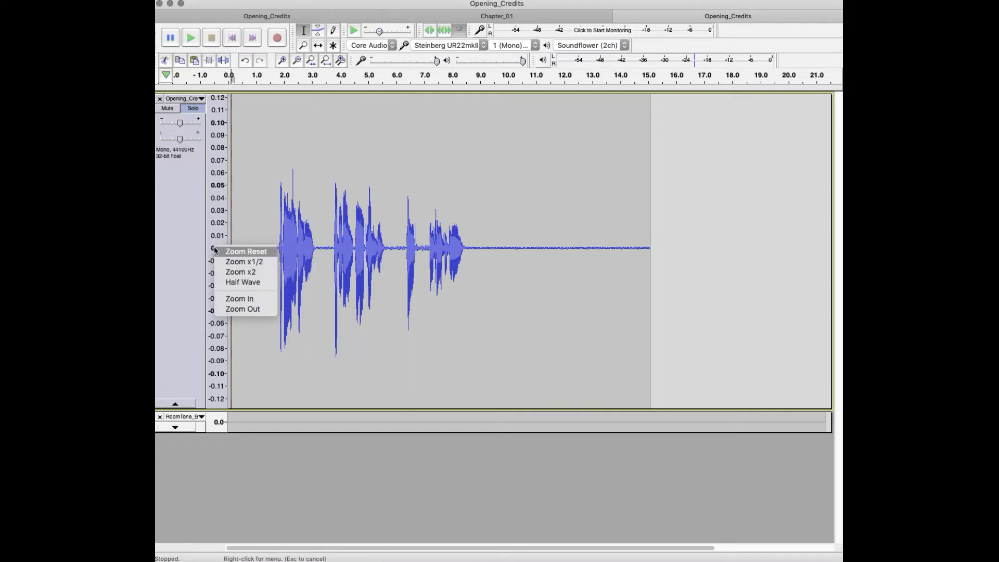
pyautogui.click(240, 298)
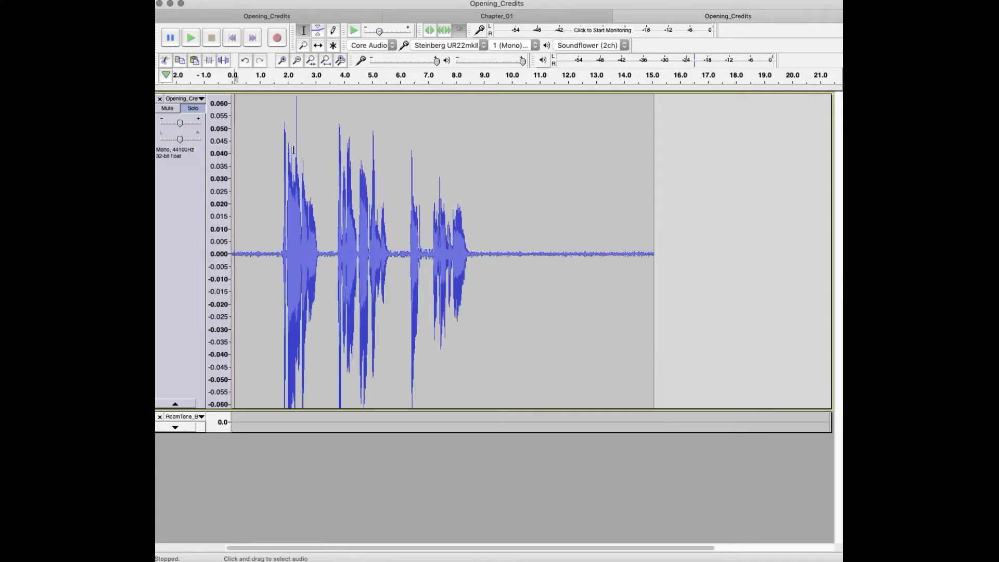
pyautogui.moveTo(296, 149)
pyautogui.mouseDown()
pyautogui.moveTo(291, 164)
pyautogui.moveTo(301, 155)
pyautogui.mouseUp()
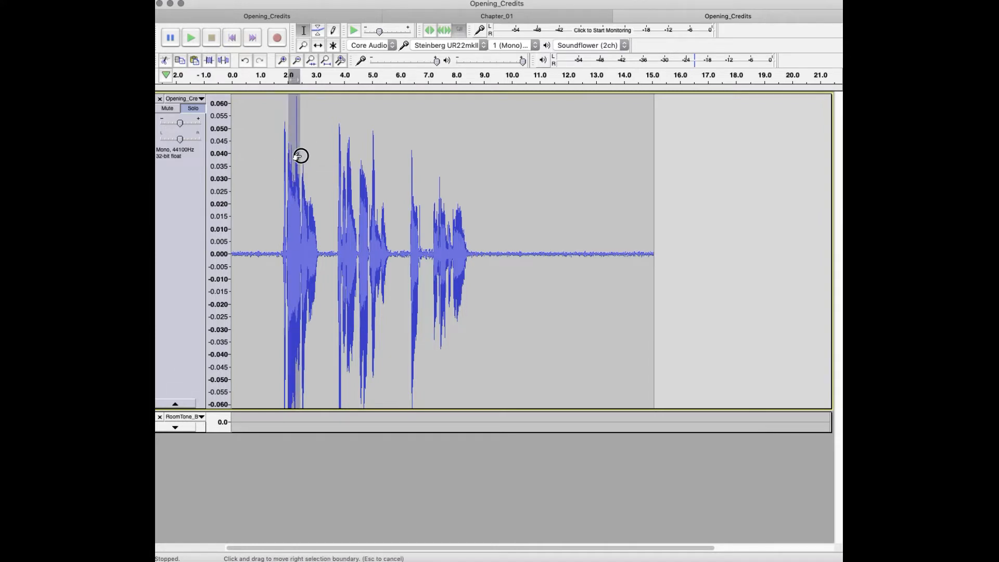
pyautogui.moveTo(300, 156); pyautogui.dragTo(300, 157)
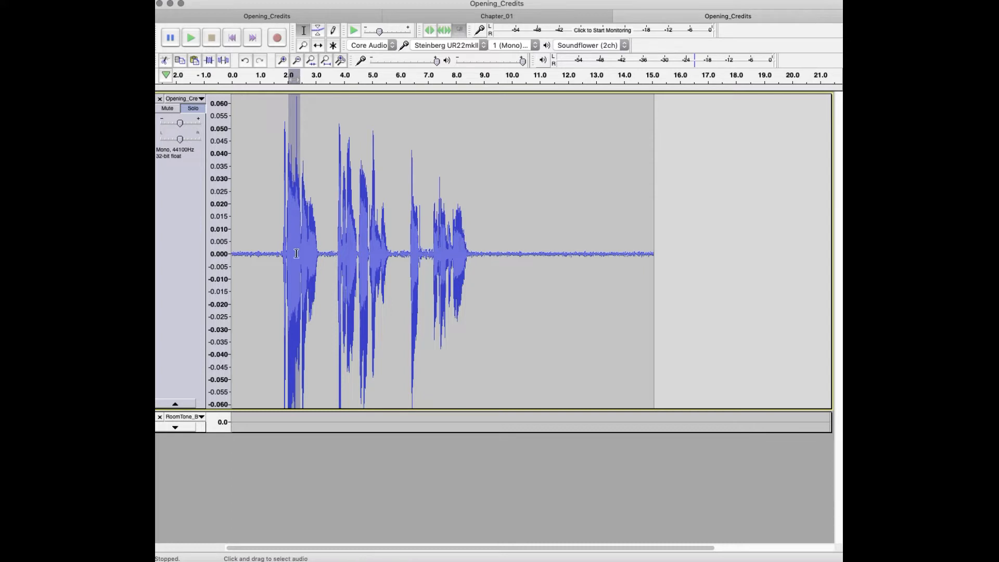
pyautogui.click(295, 178)
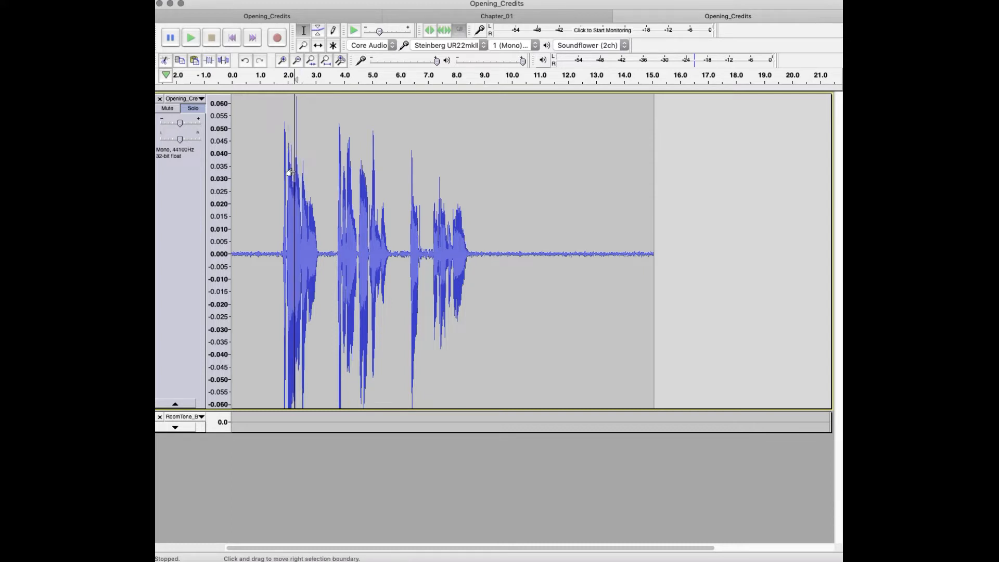
pyautogui.moveTo(296, 159); pyautogui.dragTo(302, 158)
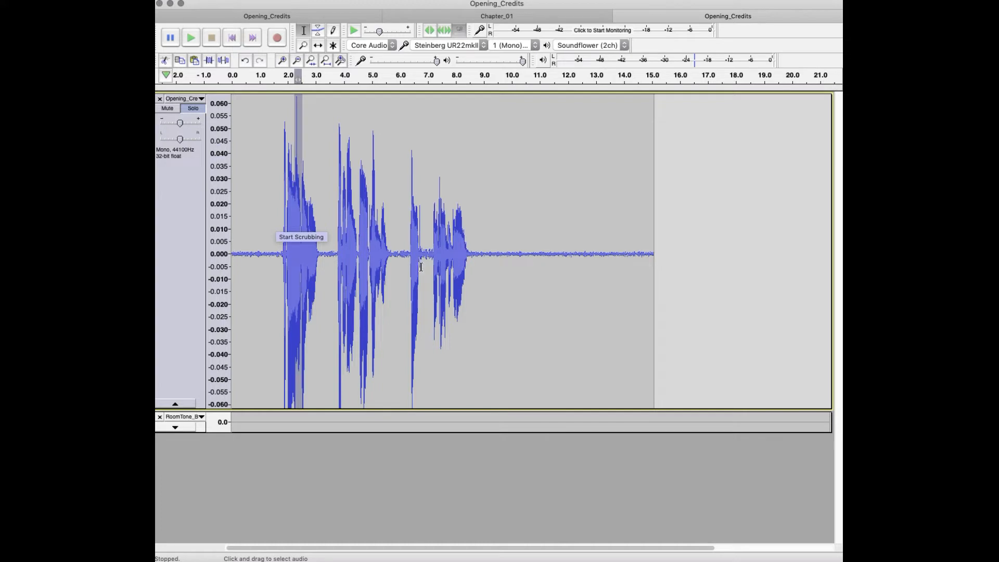
# Step: Replay the first spoken phrase several times from about 1.7 s to listen for the click at the spike
pyautogui.click(281, 167)
pyautogui.press('space')
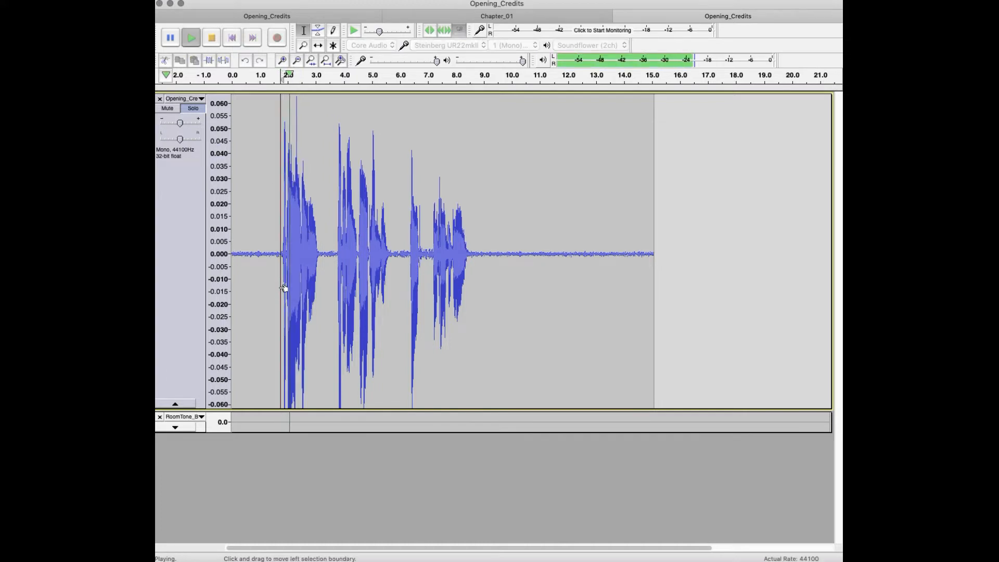
pyautogui.press('space')
pyautogui.press('space')
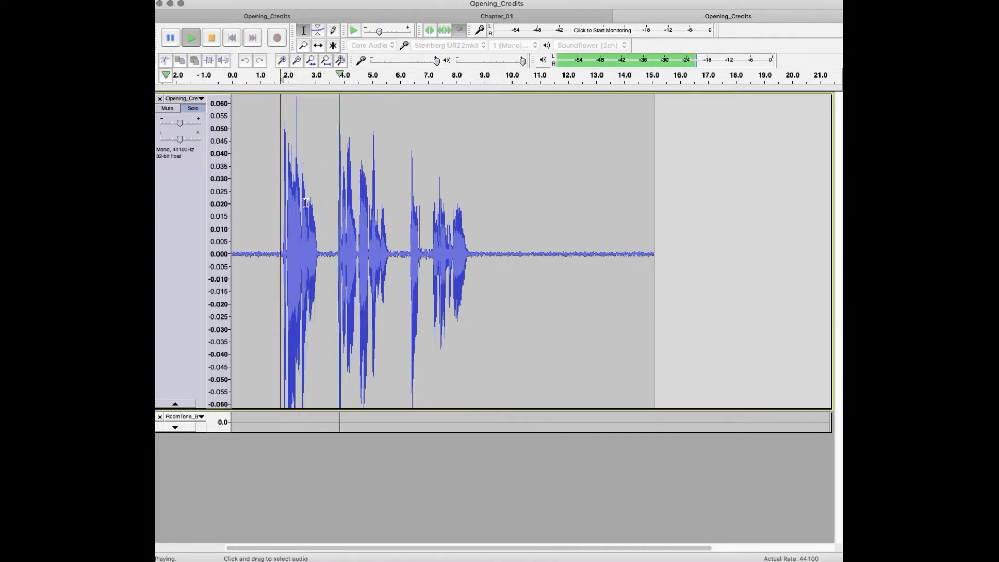
pyautogui.press('space')
pyautogui.press('space')
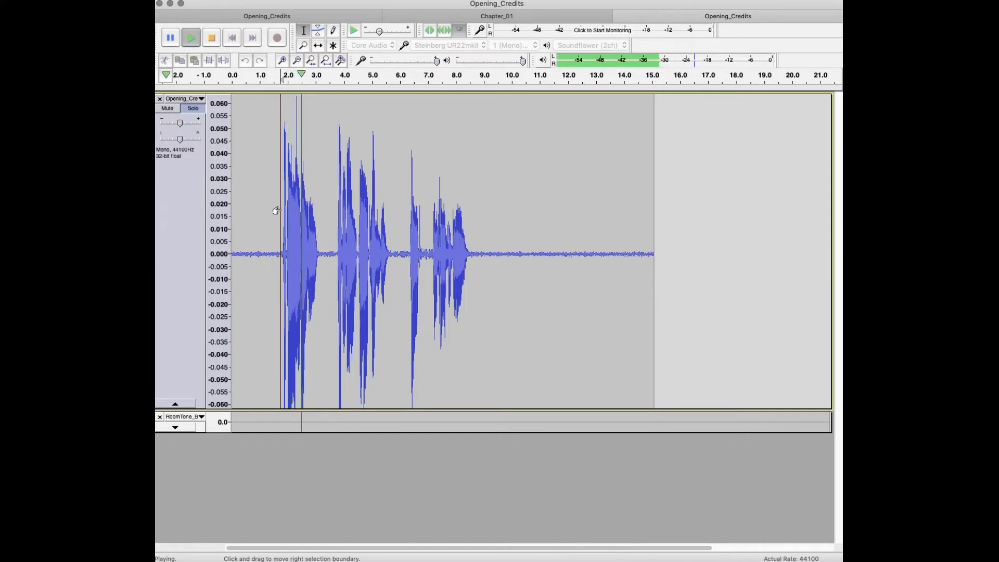
pyautogui.press('space')
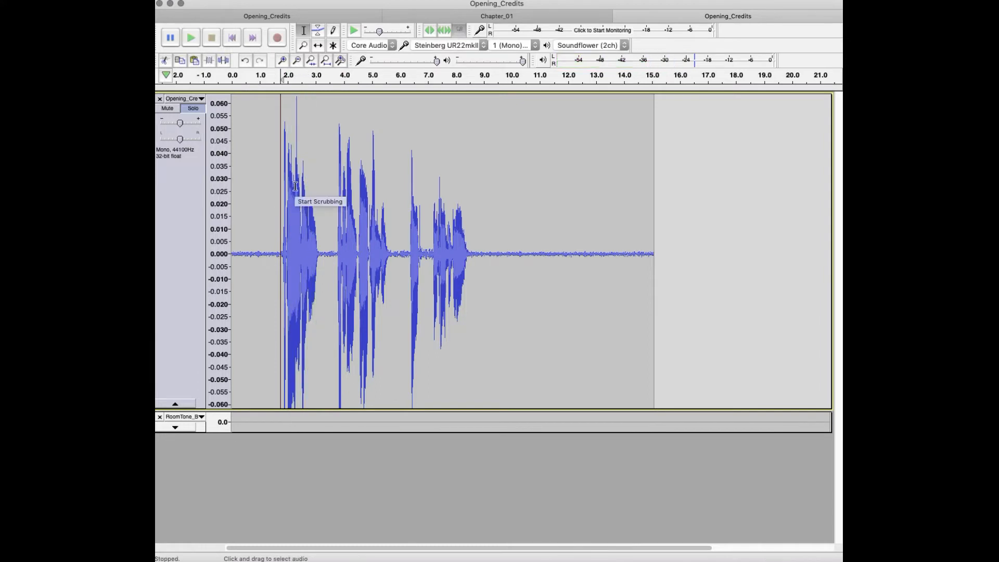
pyautogui.press('space')
pyautogui.press('space')
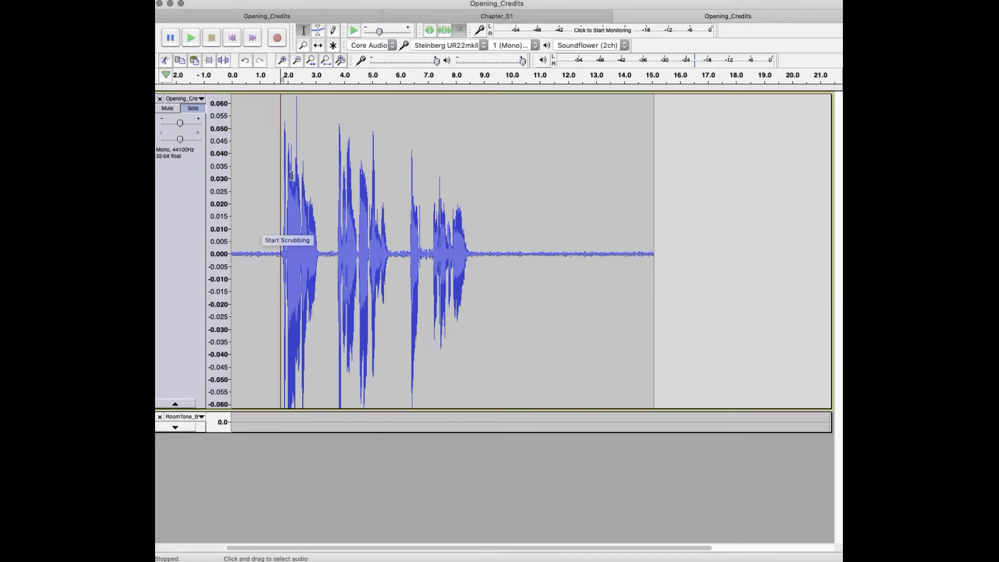
# Step: Select the audio around the spike from about 2.15 to 2.62 s and enlarge that part of the waveform
pyautogui.moveTo(292, 176); pyautogui.dragTo(304, 179)
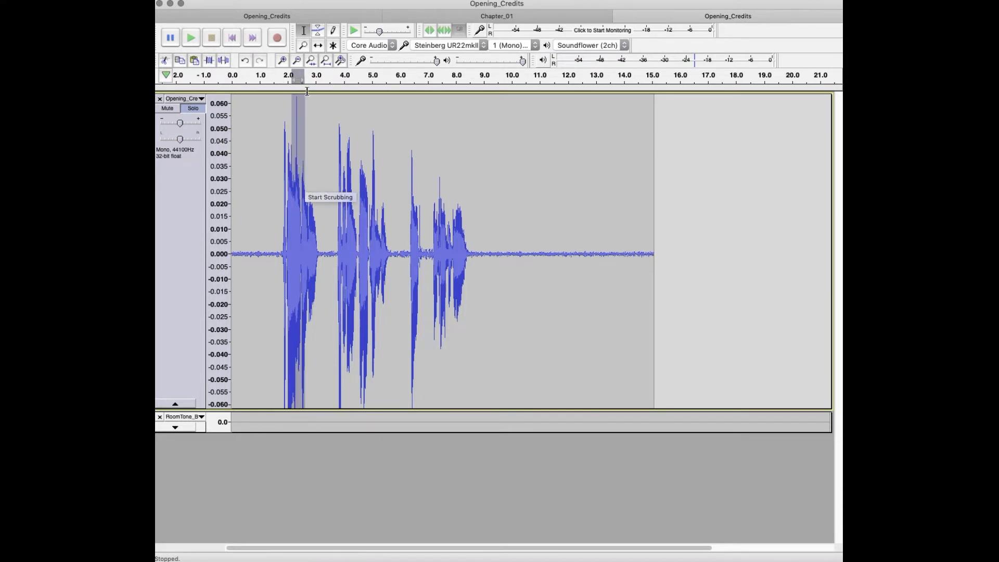
pyautogui.click(282, 61)
pyautogui.click(283, 61)
pyautogui.click(283, 61)
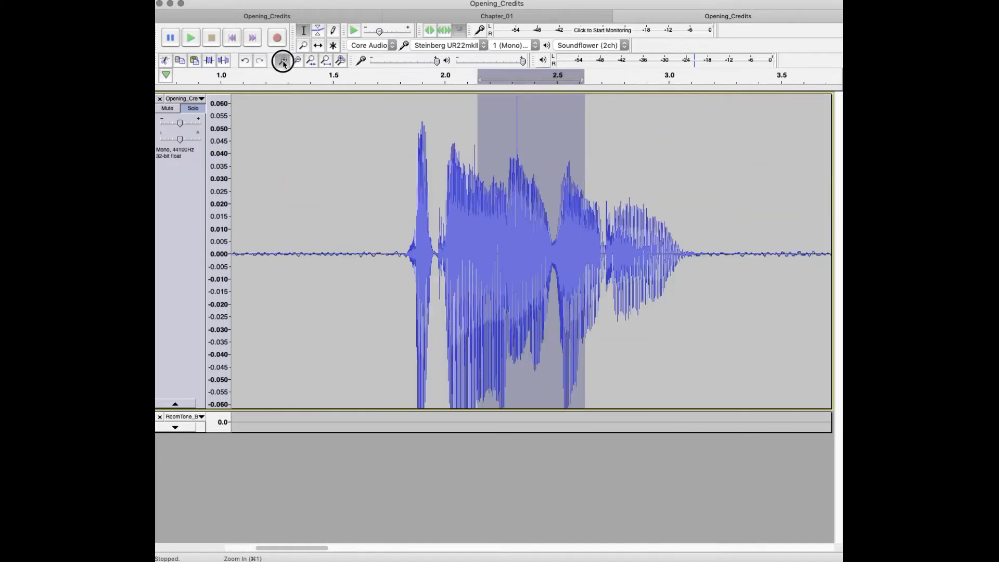
pyautogui.click(282, 61)
pyautogui.click(283, 61)
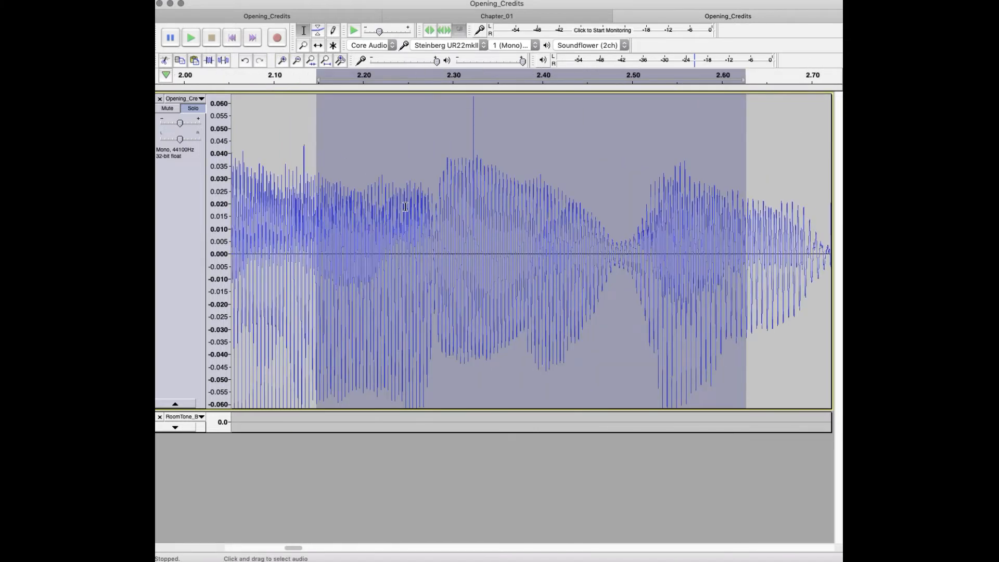
# Step: Narrow the selection to about 2.27–2.36 s and magnify the waveform around the jagged click near 2.3234 s
pyautogui.moveTo(430, 208); pyautogui.dragTo(504, 219)
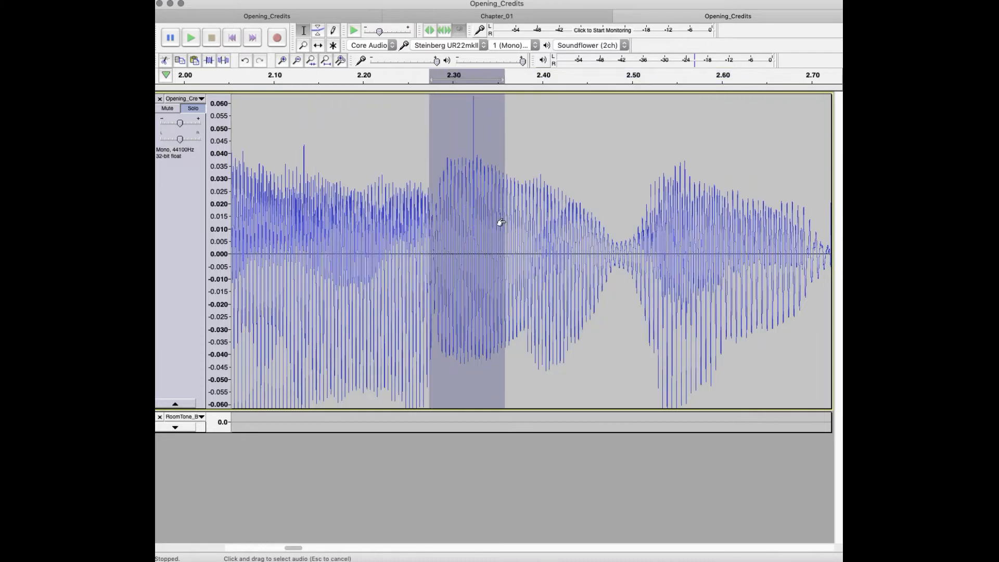
pyautogui.click(284, 61)
pyautogui.click(284, 62)
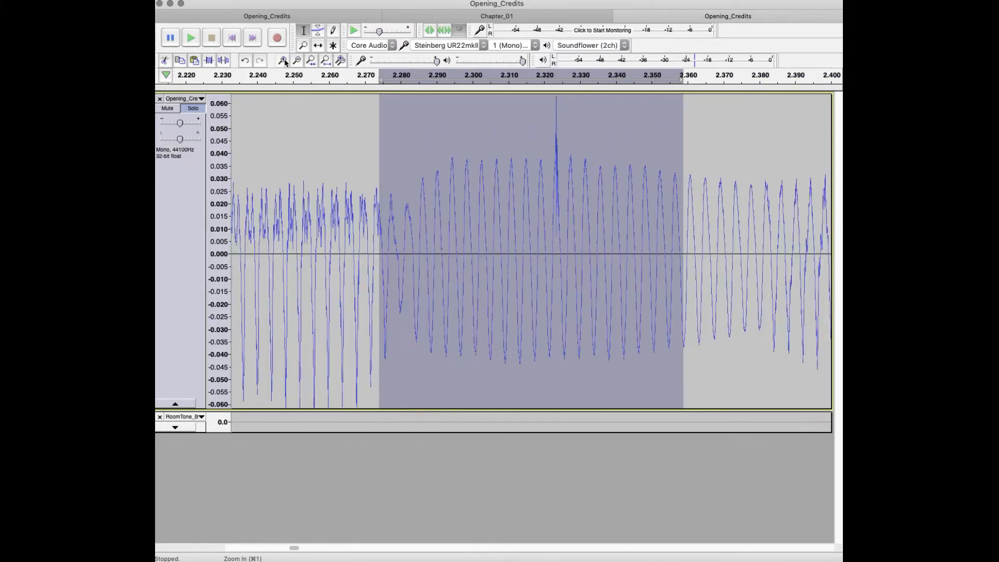
pyautogui.click(284, 61)
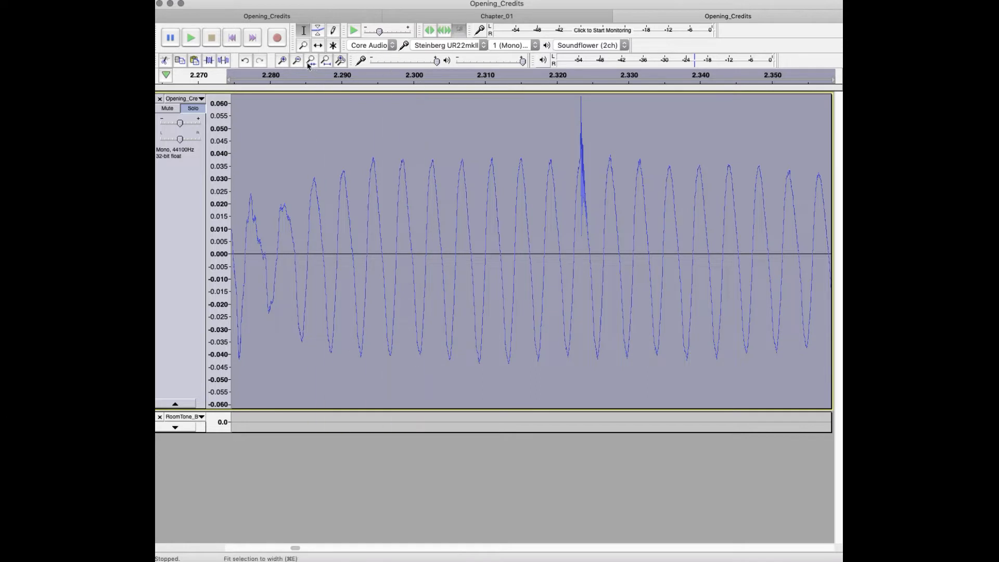
pyautogui.click(284, 61)
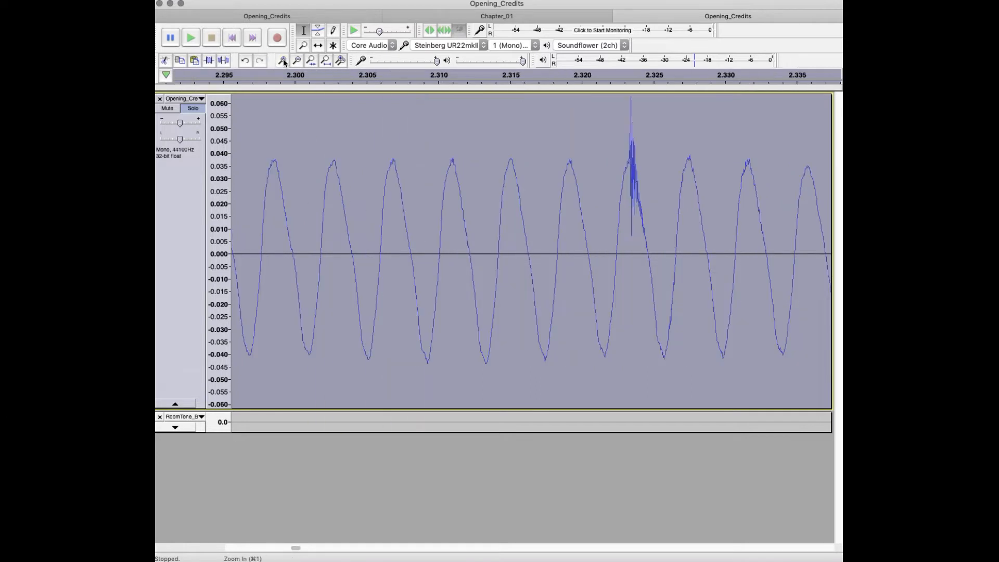
pyautogui.click(284, 62)
pyautogui.click(284, 61)
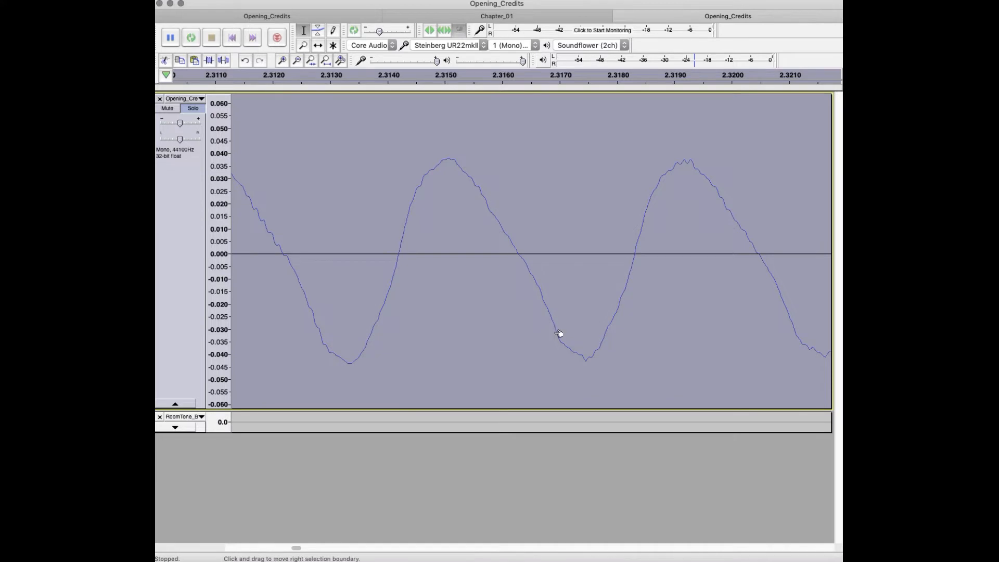
pyautogui.hscroll(5, 548, 333)
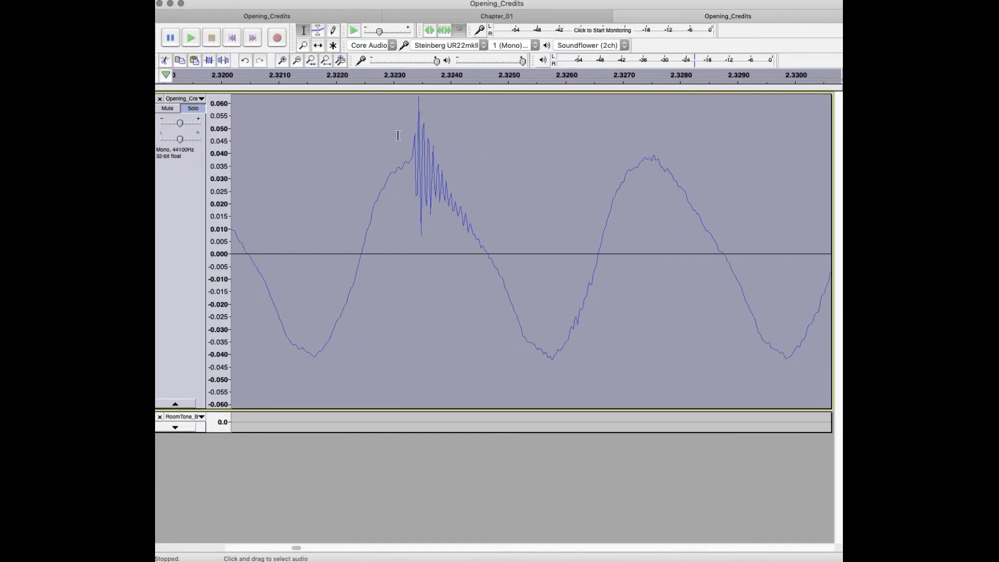
# Step: Redraw the jagged click samples from about 2.3234 to 2.3246 s as a smooth downward curve with the Draw tool
pyautogui.click(284, 62)
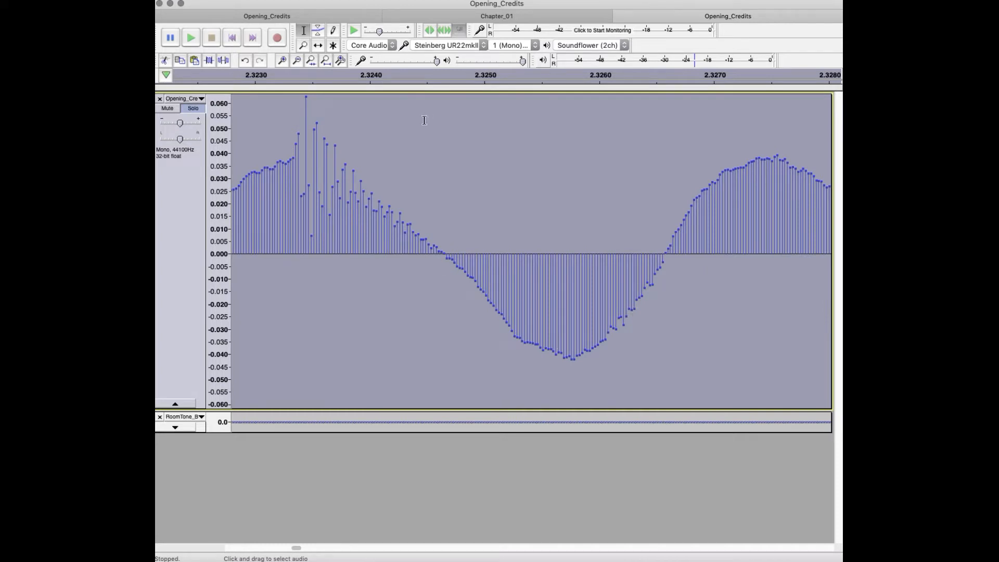
pyautogui.click(334, 32)
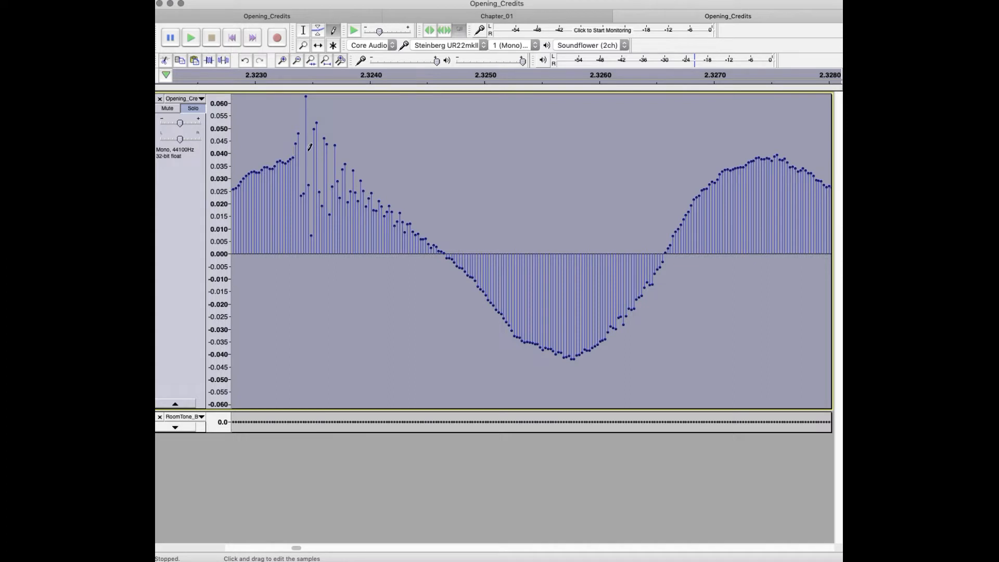
pyautogui.moveTo(294, 152); pyautogui.dragTo(452, 262)
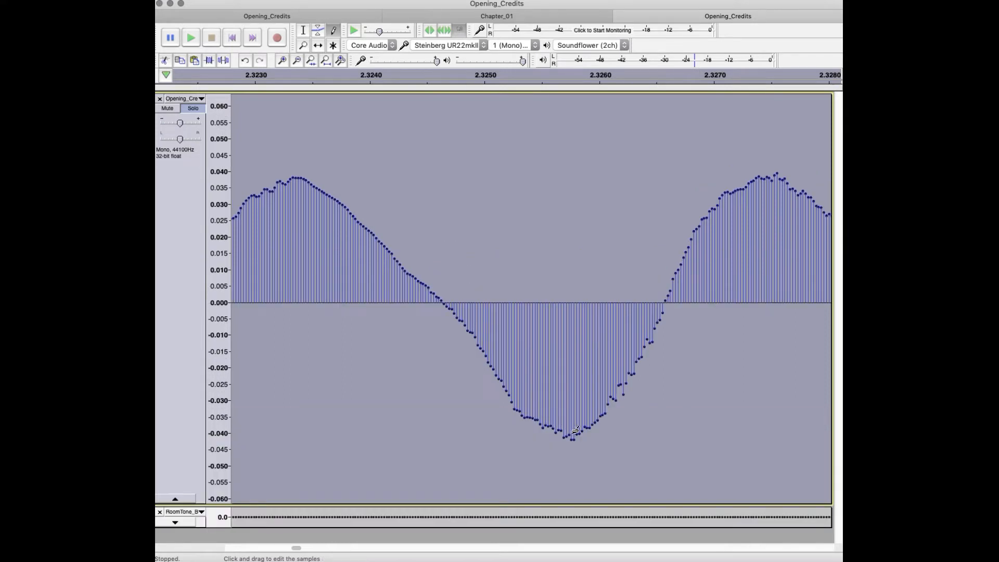
# Step: Smooth the uneven samples along the following trough, its rising slope and the next peak near 2.3275 s with the Draw tool
pyautogui.moveTo(575, 431); pyautogui.dragTo(541, 415)
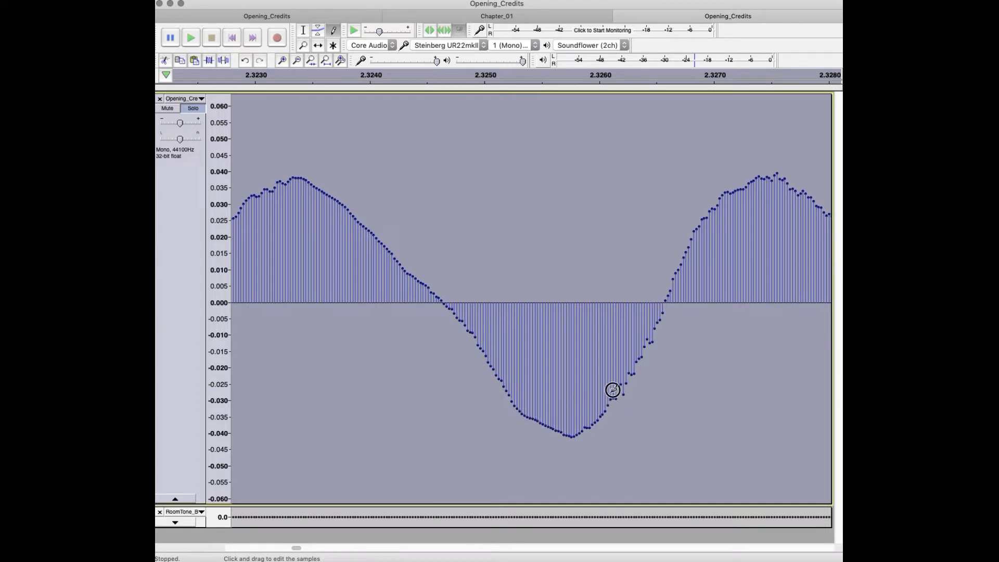
pyautogui.moveTo(623, 379); pyautogui.dragTo(659, 299)
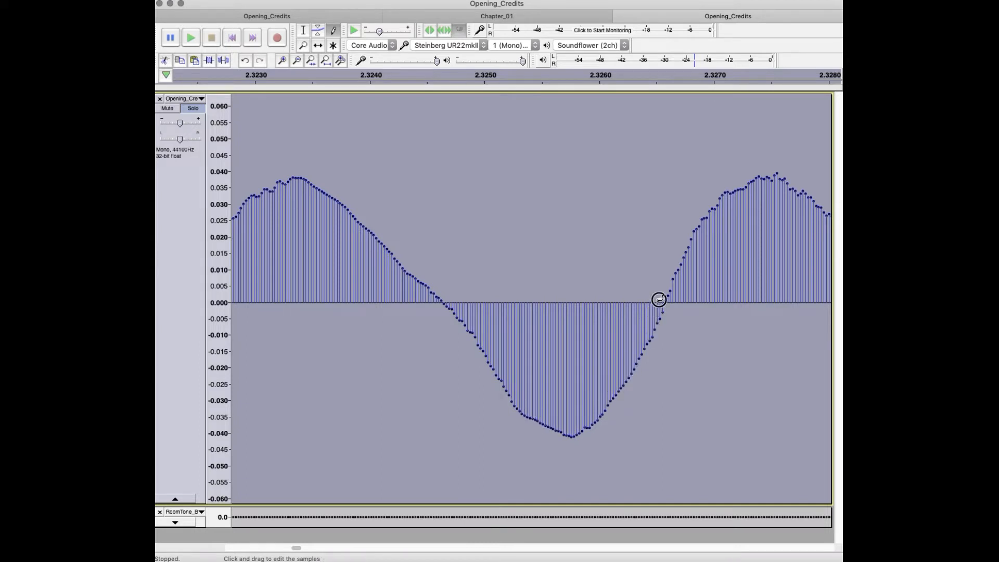
pyautogui.keyDown('alt'); pyautogui.click(776, 171); pyautogui.keyUp('alt')
pyautogui.keyDown('alt'); pyautogui.click(733, 187); pyautogui.keyUp('alt')
pyautogui.keyDown('alt'); pyautogui.click(720, 196); pyautogui.keyUp('alt')
pyautogui.keyDown('alt'); pyautogui.click(701, 215); pyautogui.keyUp('alt')
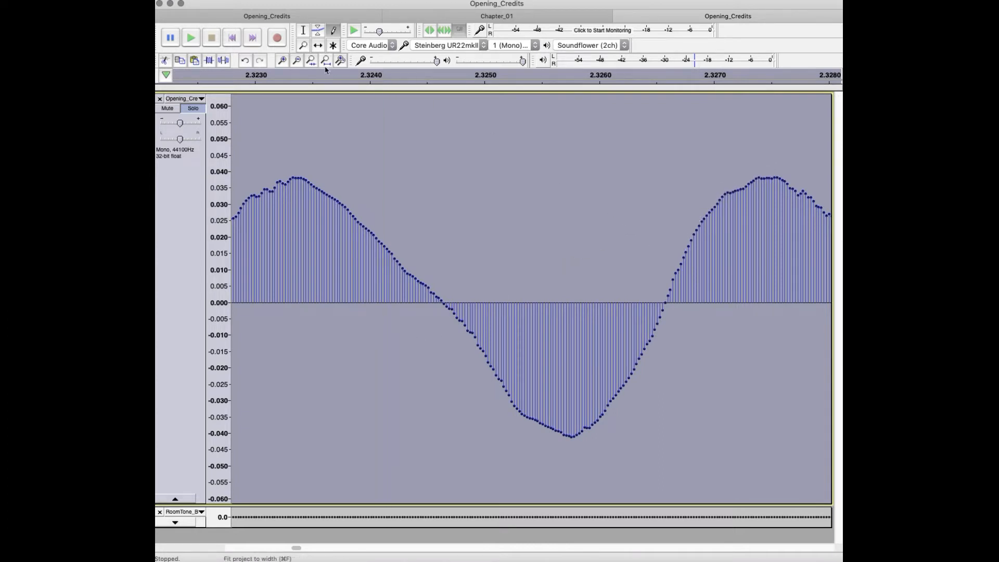
# Step: Return to a wider view of the repaired waveform and play it from about 2.10 s with the Selection tool active
pyautogui.click(296, 60)
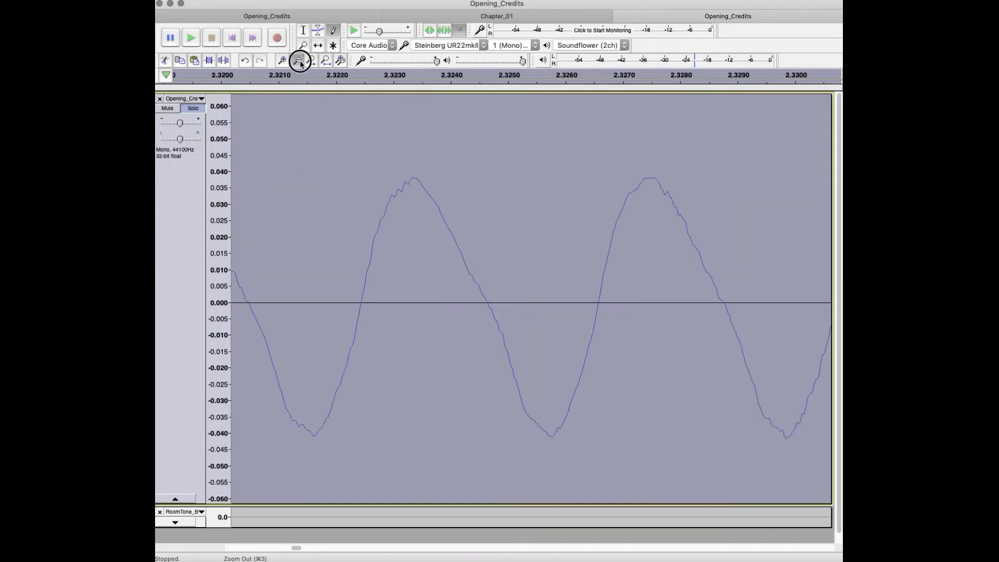
pyautogui.click(297, 61)
pyautogui.click(297, 61)
pyautogui.click(297, 60)
pyautogui.click(300, 62)
pyautogui.click(300, 62)
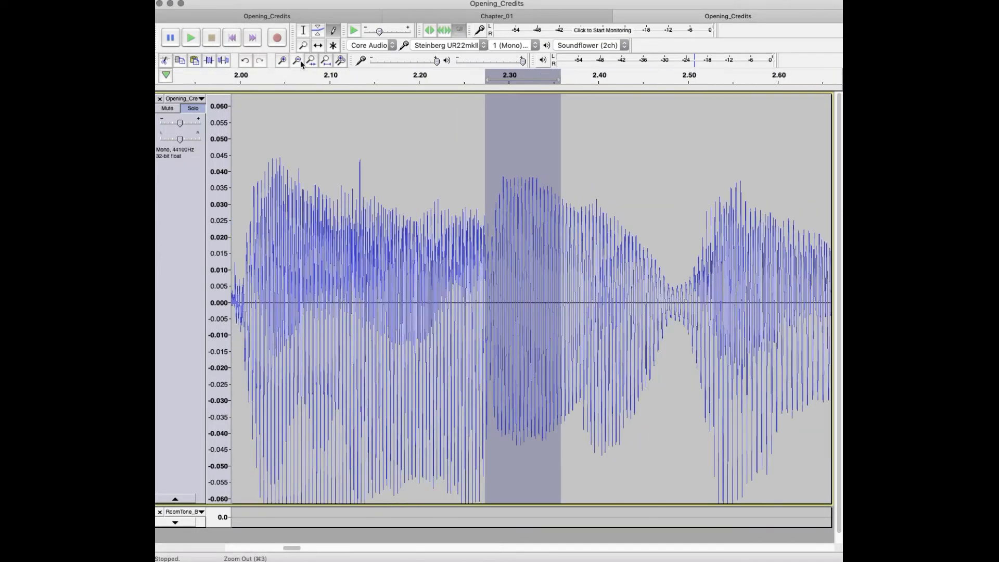
pyautogui.press('space')
pyautogui.click(327, 253)
pyautogui.press('space')
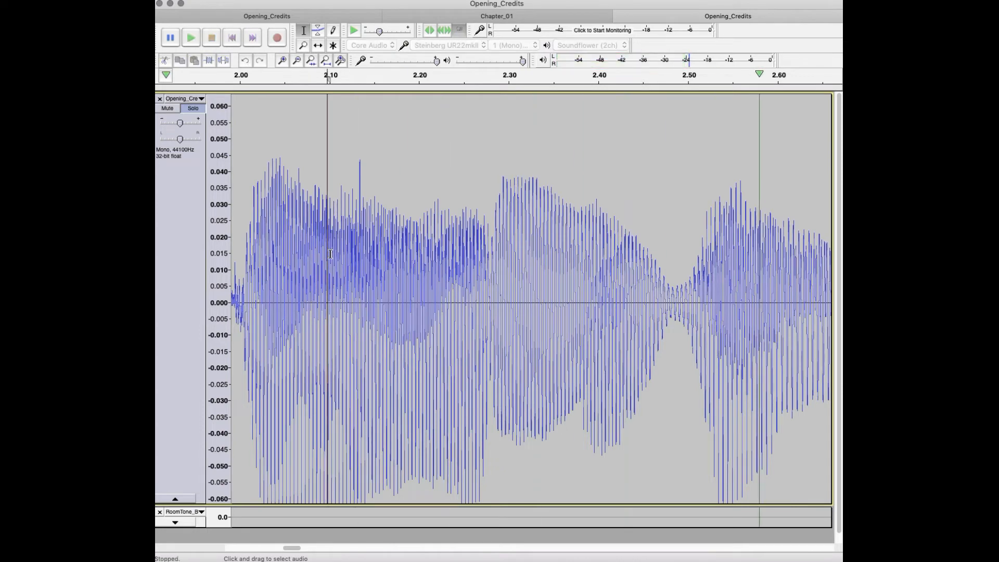
pyautogui.press('space')
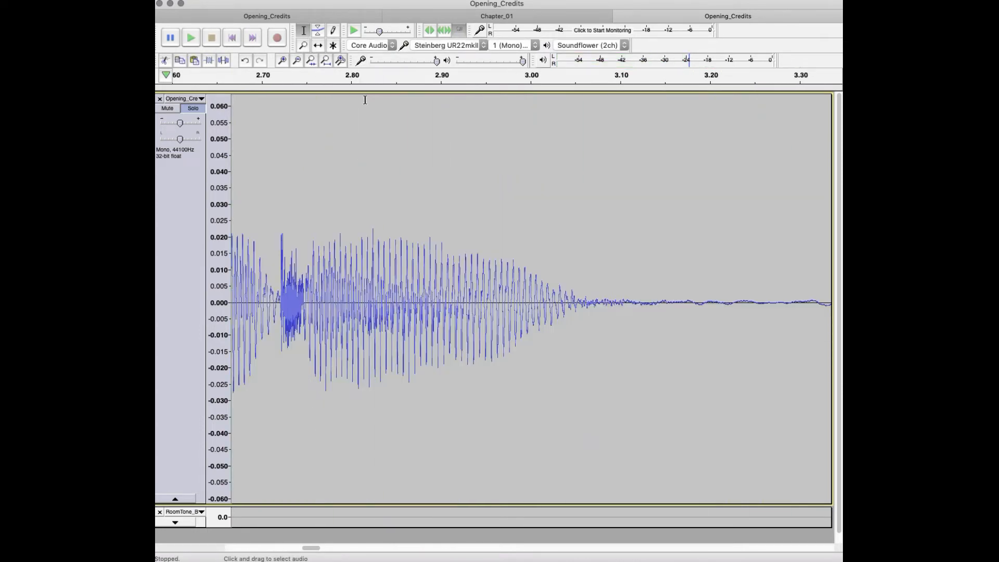
# Step: Fit the project to width, replay the narration from about 1.6 s, and enlarge the first phrase
pyautogui.click(326, 61)
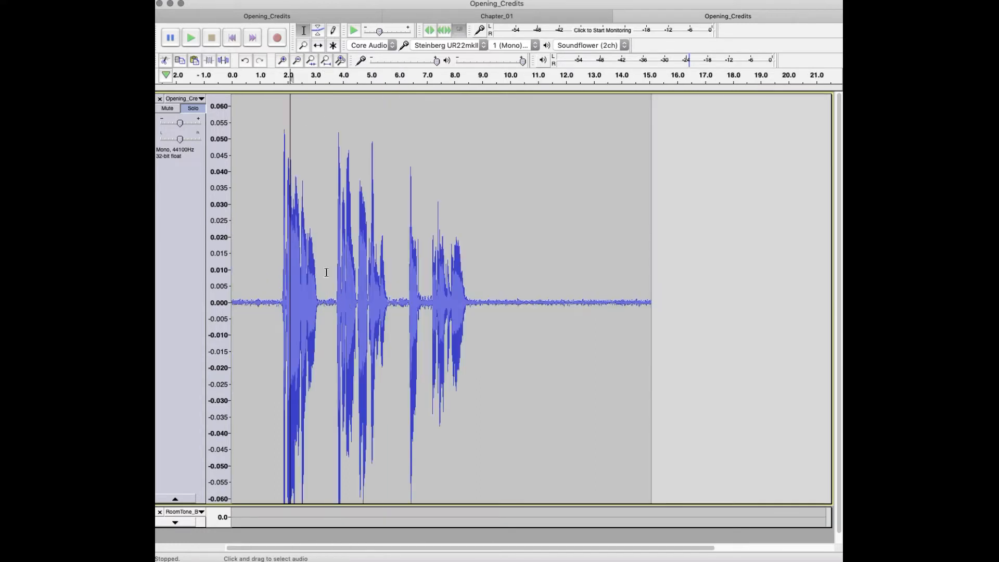
pyautogui.click(274, 243)
pyautogui.press('space')
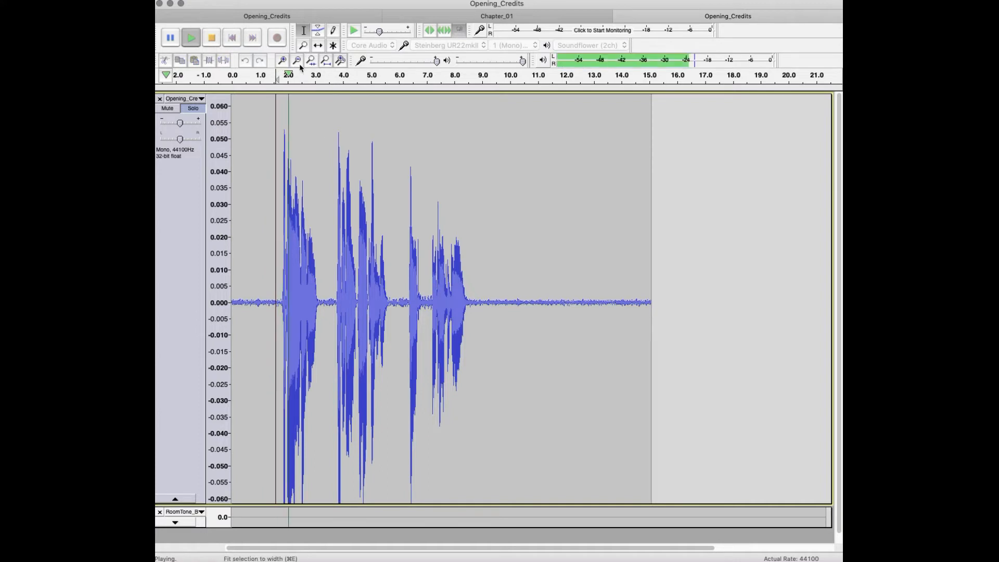
pyautogui.press('space')
pyautogui.click(282, 61)
pyautogui.click(282, 61)
pyautogui.click(282, 60)
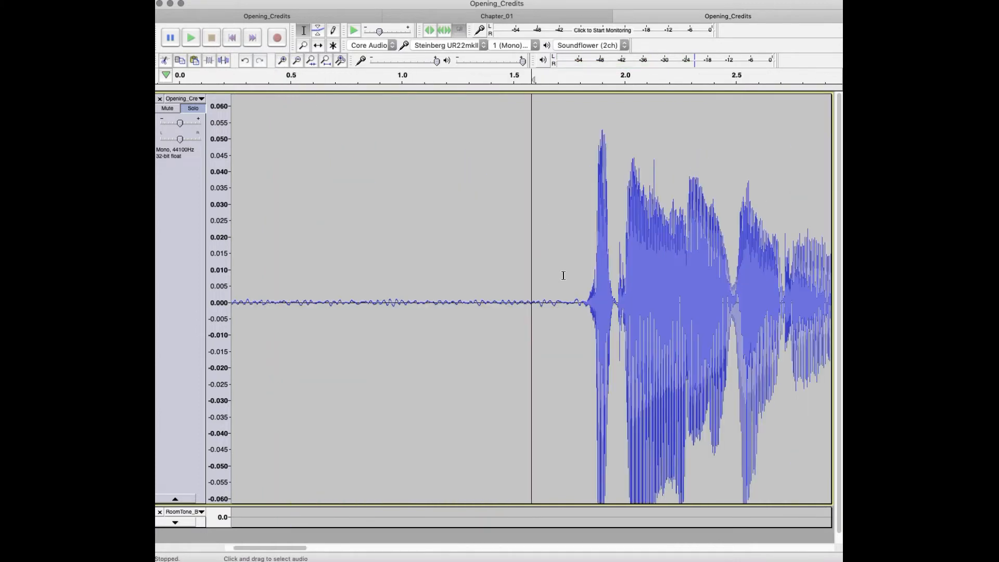
# Step: Undo the click repairs on the narration and replay the original recording from about 2.2 s around the mouth click
pyautogui.click(563, 275)
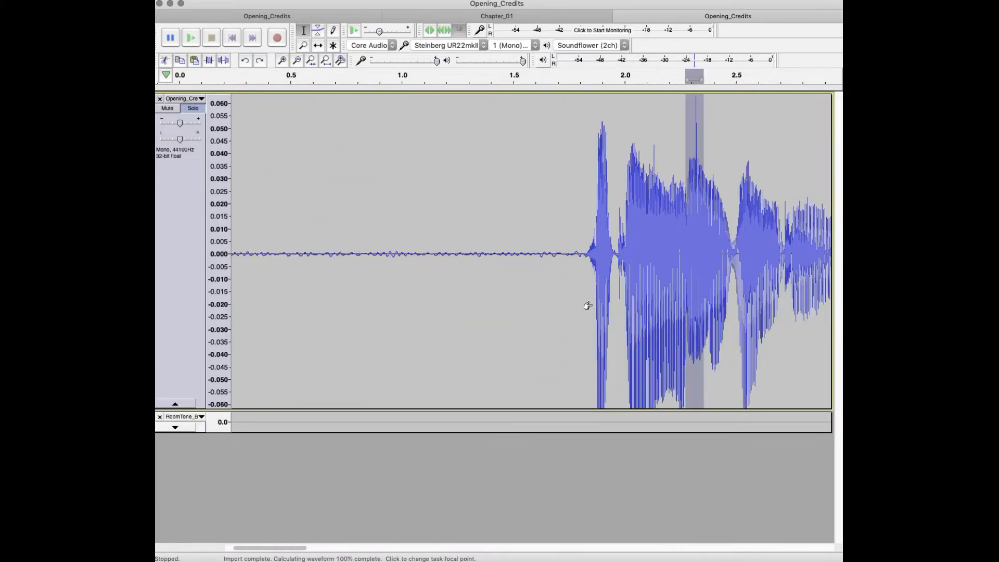
pyautogui.click(671, 241)
pyautogui.press('space')
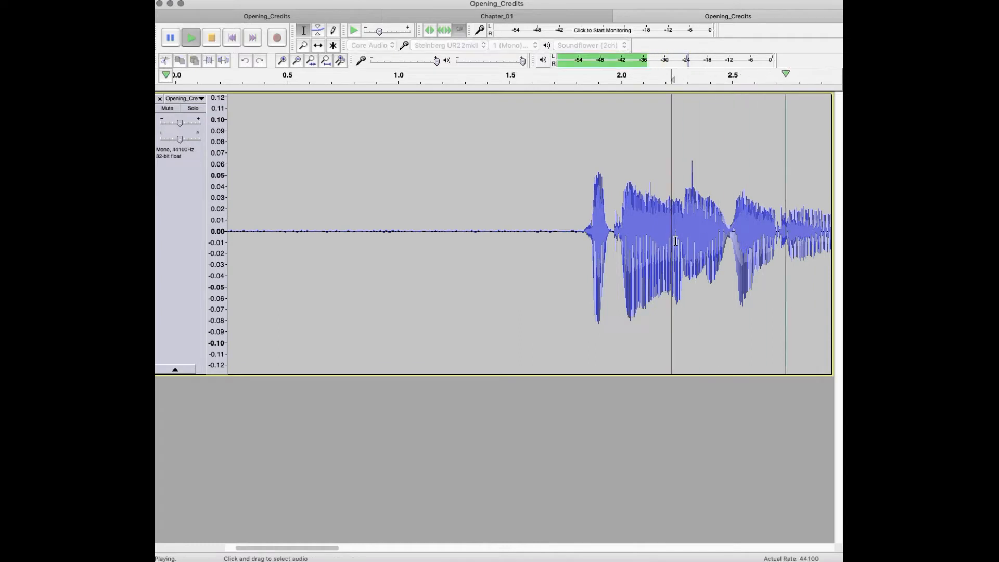
pyautogui.press('space')
pyautogui.moveTo(688, 198); pyautogui.dragTo(707, 199)
pyautogui.click(558, 245)
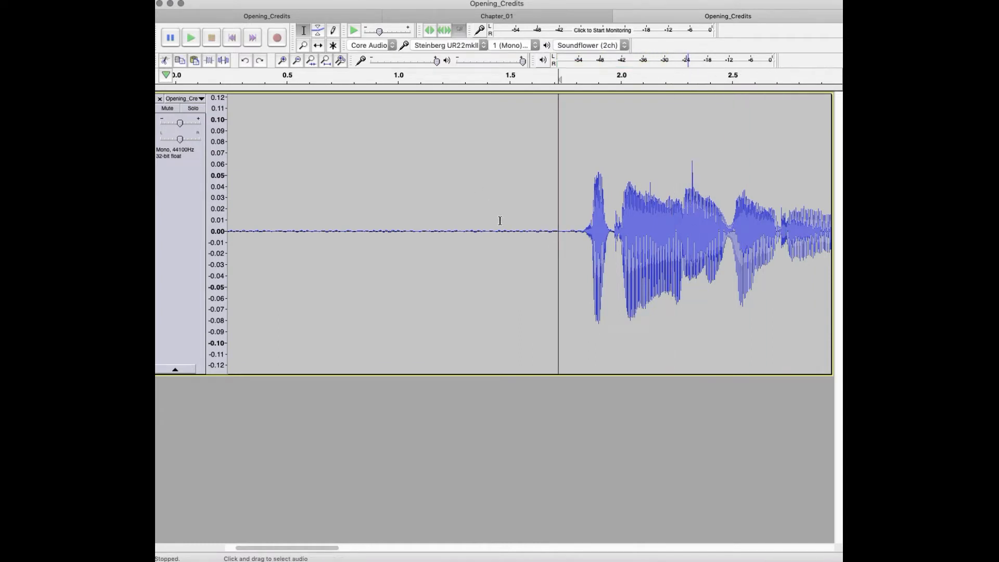
# Step: Try deleting about the first 1.4 s of silence before the narration, select the remaining lead-in, and undo the deletion
pyautogui.moveTo(490, 227); pyautogui.dragTo(187, 171)
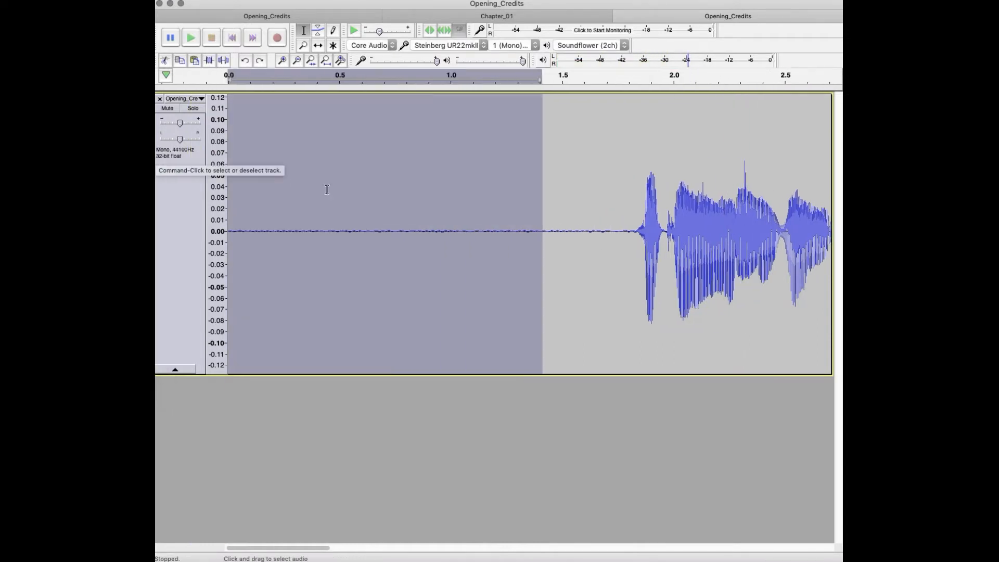
pyautogui.press('Delete')
pyautogui.moveTo(321, 302); pyautogui.dragTo(157, 229)
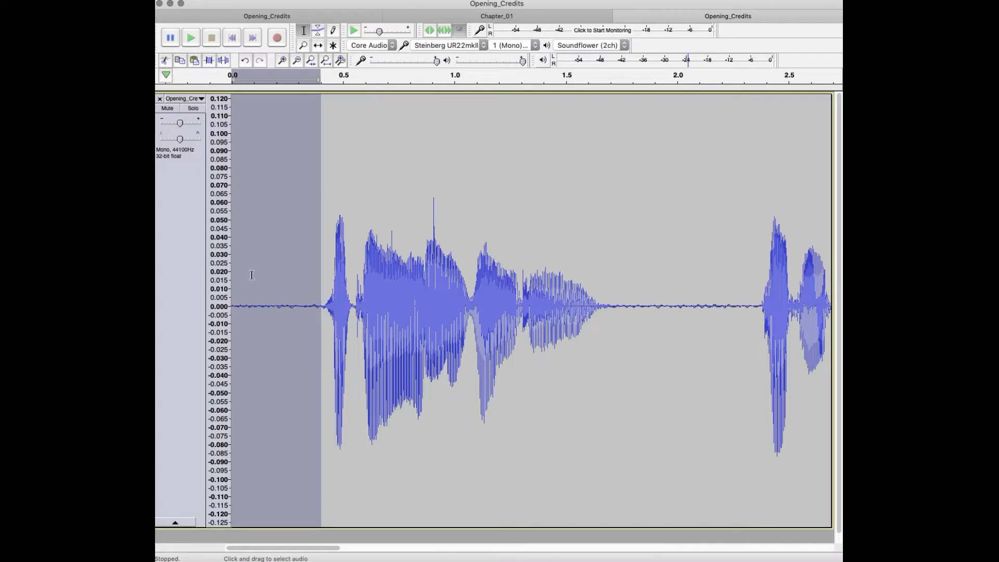
pyautogui.click(737, 309)
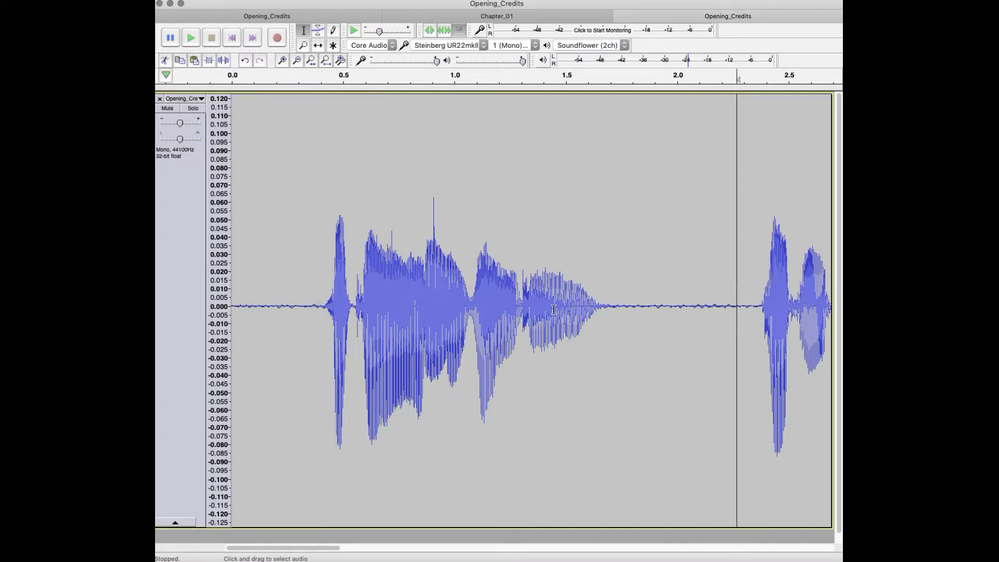
pyautogui.moveTo(321, 309); pyautogui.dragTo(156, 297)
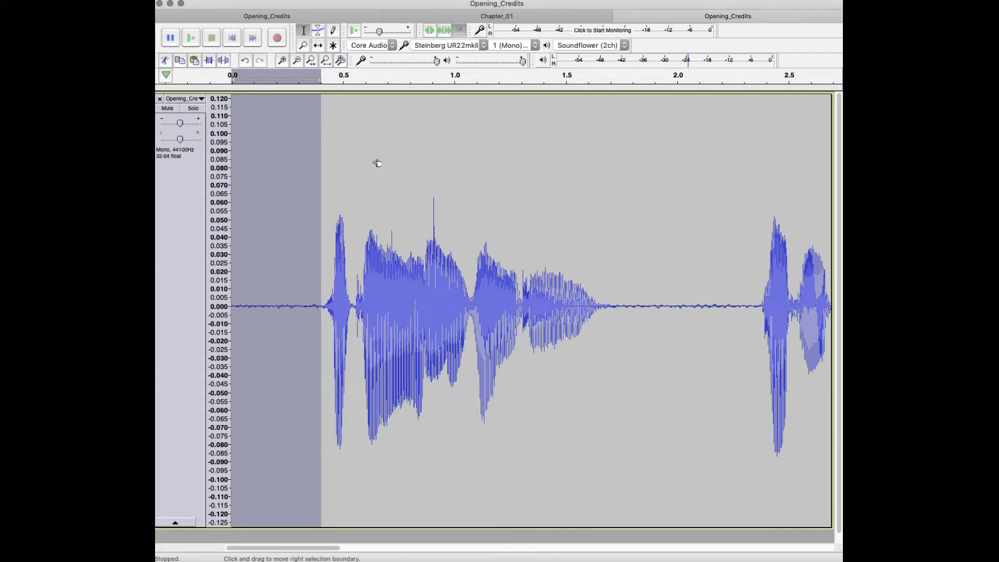
pyautogui.press('super+z')
pyautogui.click(452, 207)
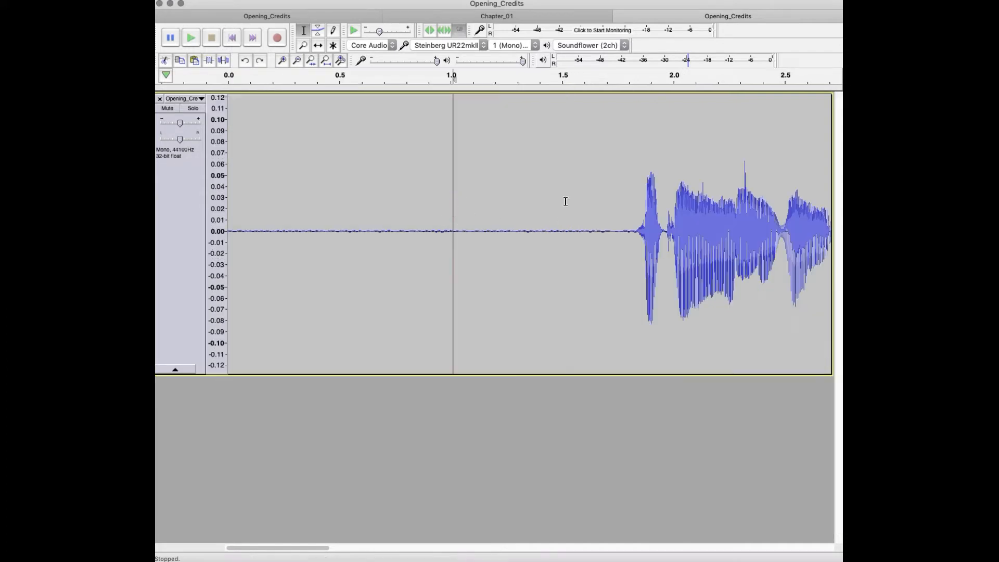
# Step: Delete about the first 1.27 s of the track to shorten the silence before the first word
pyautogui.moveTo(528, 227); pyautogui.dragTo(161, 35)
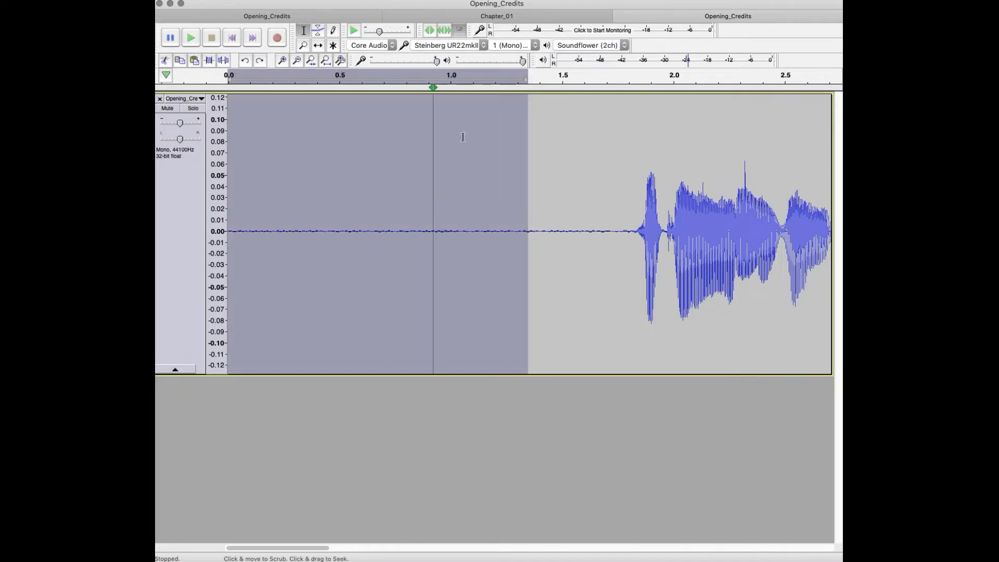
pyautogui.moveTo(524, 164); pyautogui.dragTo(509, 162)
pyautogui.press('Delete')
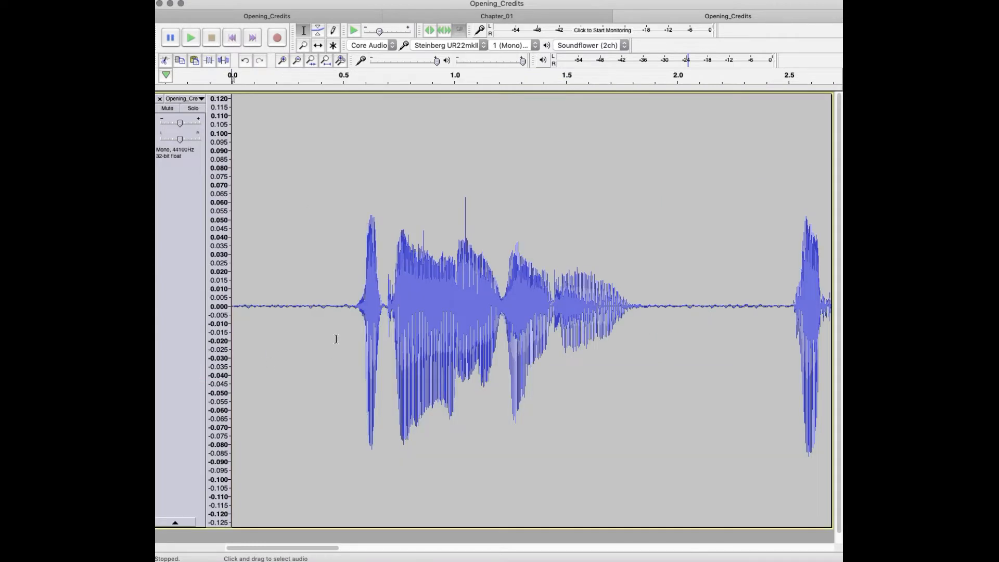
# Step: Replace the remaining lead-in, from the start to about 0.54 s, with the copied room tone using Punch Paste
pyautogui.moveTo(354, 306); pyautogui.dragTo(177, 285)
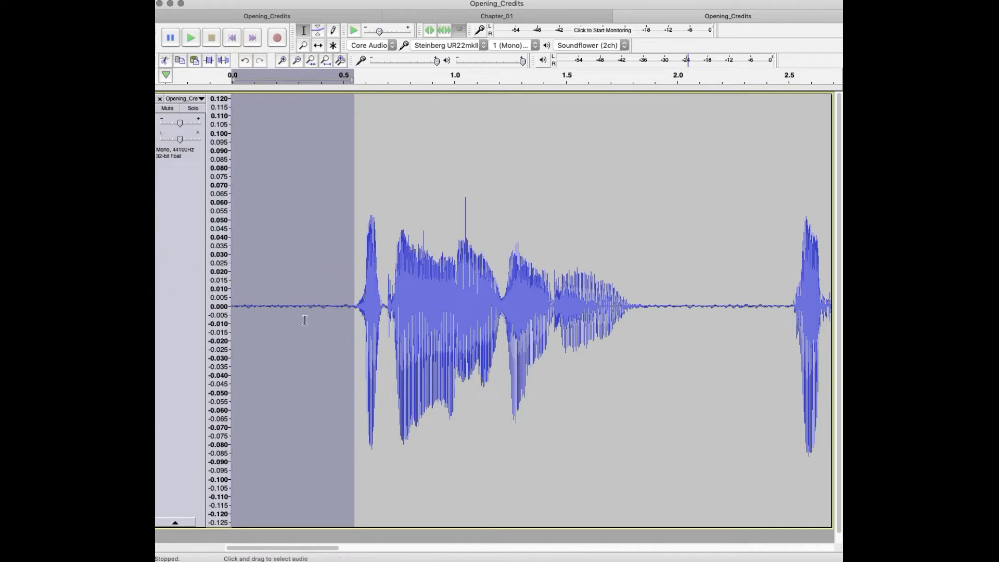
pyautogui.click(310, 310)
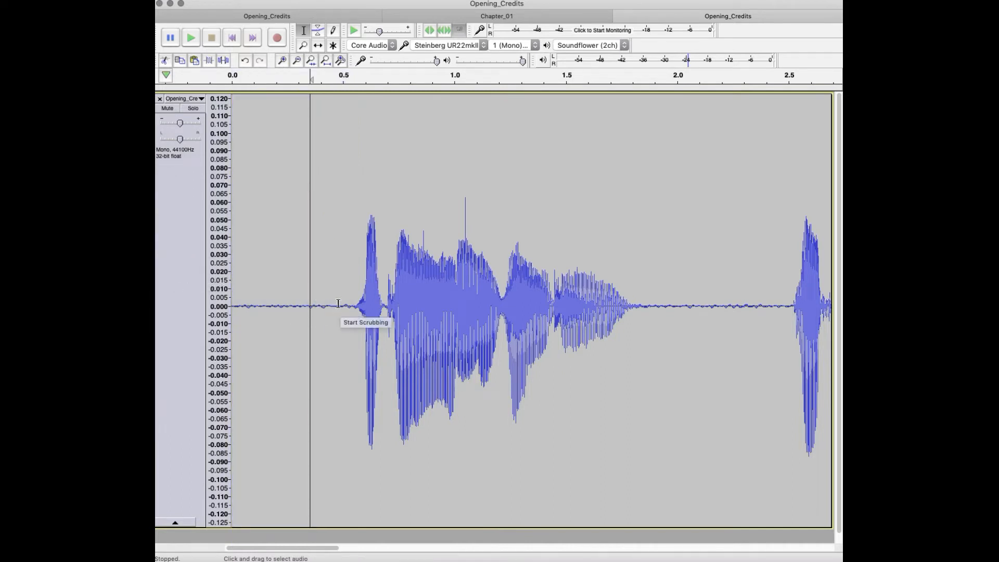
pyautogui.moveTo(351, 303); pyautogui.dragTo(160, 232)
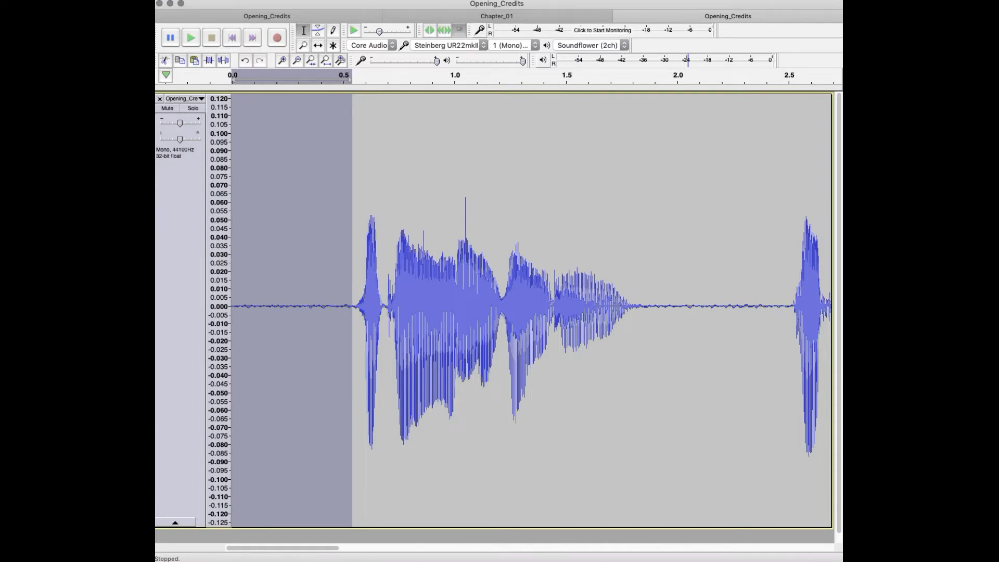
pyautogui.click(458, 0)
pyautogui.moveTo(461, 557)
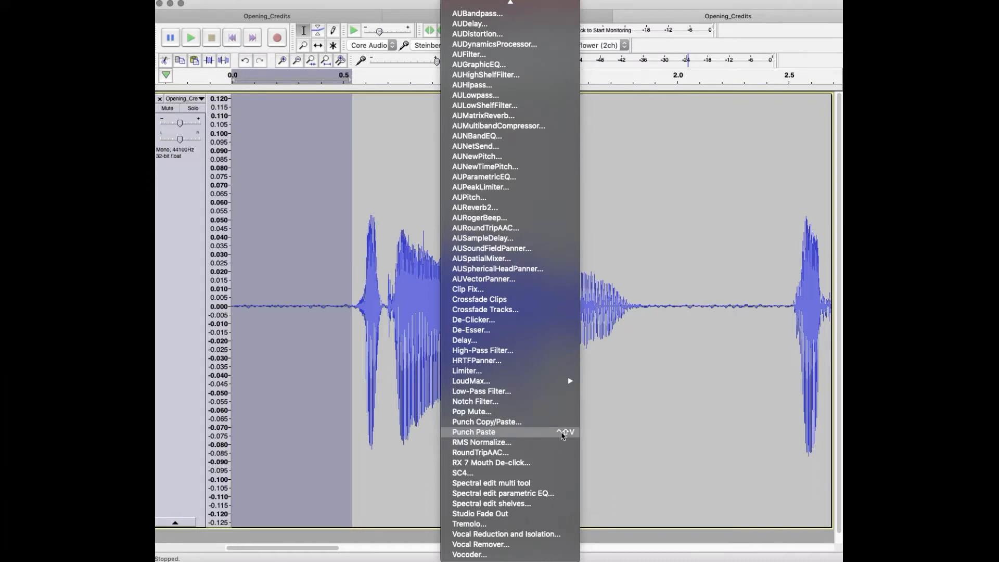
pyautogui.click(563, 435)
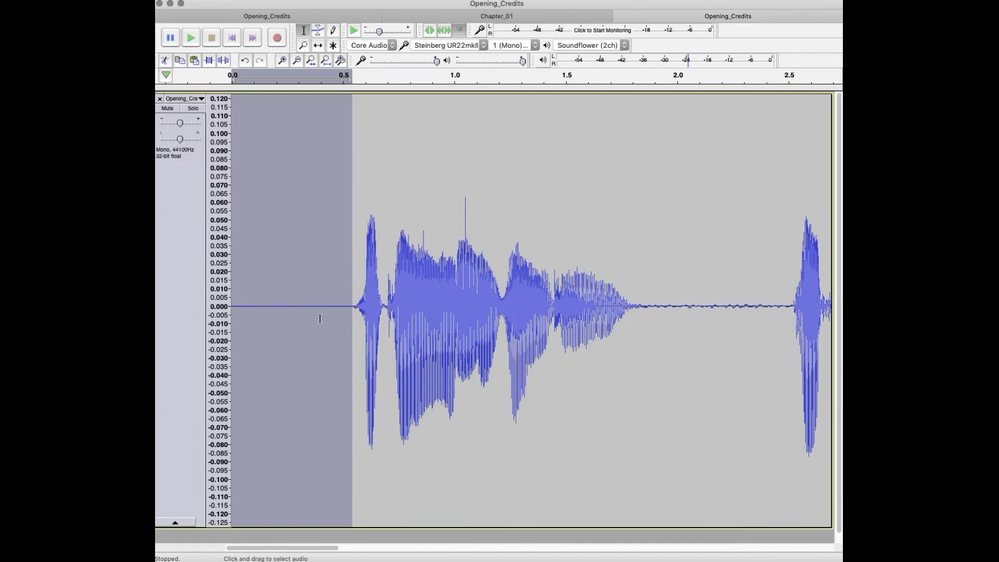
# Step: Play the narration from about 0.16 s to check the pasted room tone before the first word
pyautogui.moveTo(294, 308); pyautogui.dragTo(333, 307)
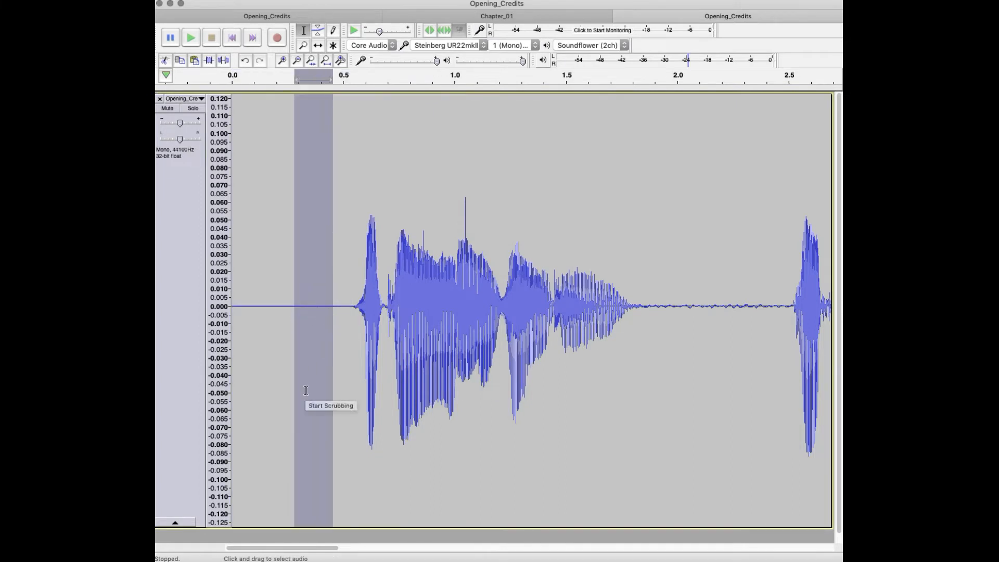
pyautogui.click(268, 380)
pyautogui.press('space')
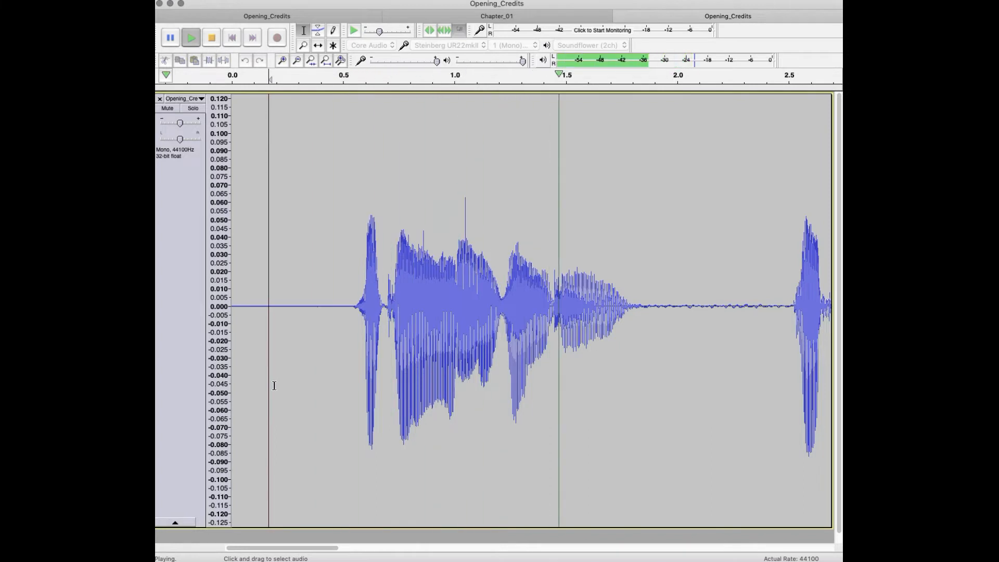
pyautogui.press('space')
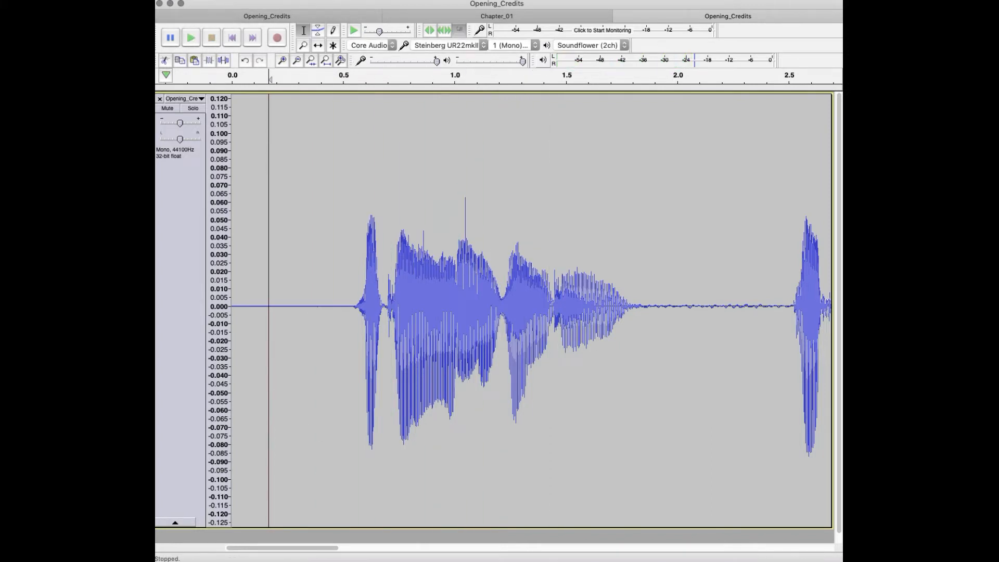
# Step: Open the keyboard preferences and search the key bindings for PUNCH
pyautogui.click(200, 0)
pyautogui.click(214, 20)
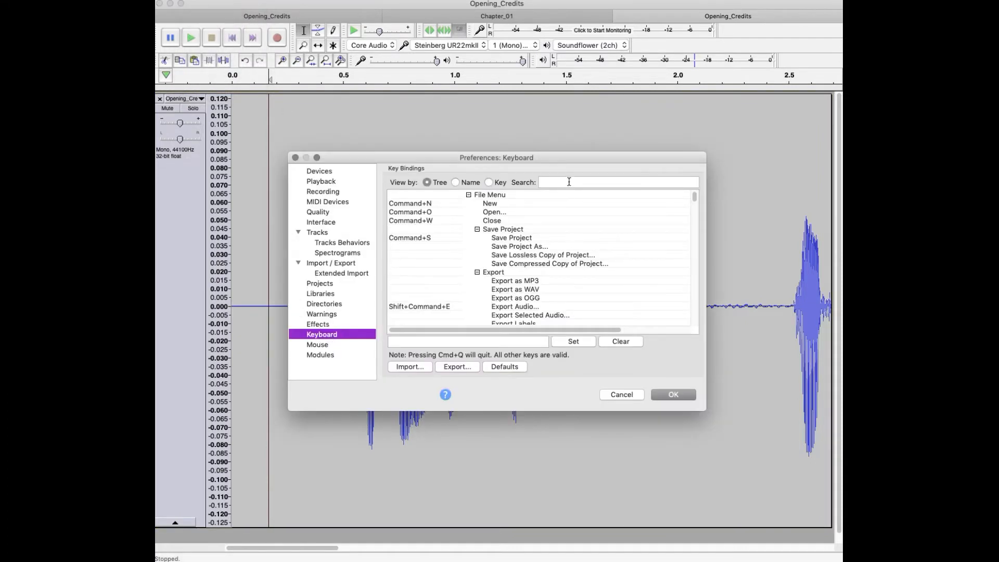
pyautogui.click(568, 183)
pyautogui.write('PUN')
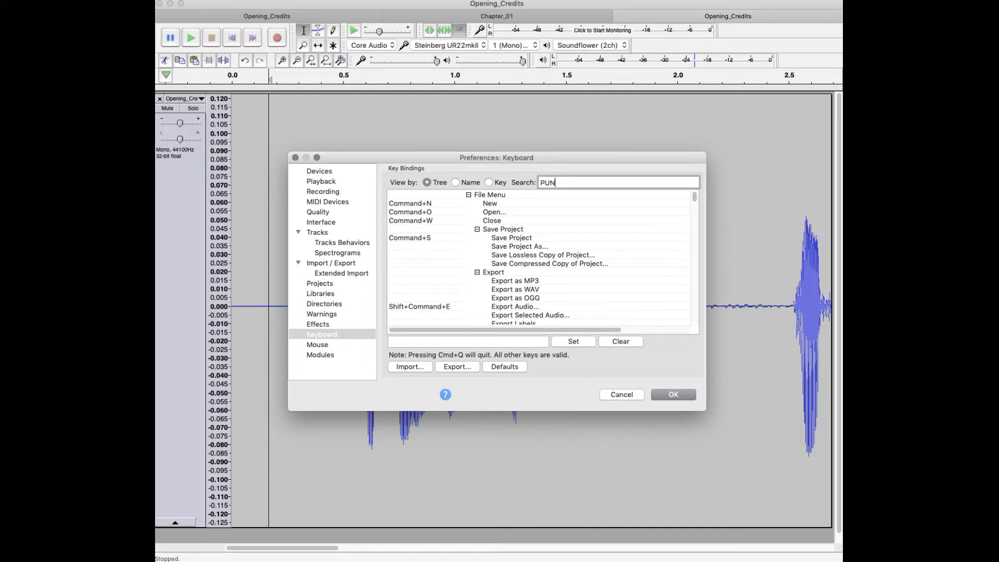
pyautogui.write('CH')
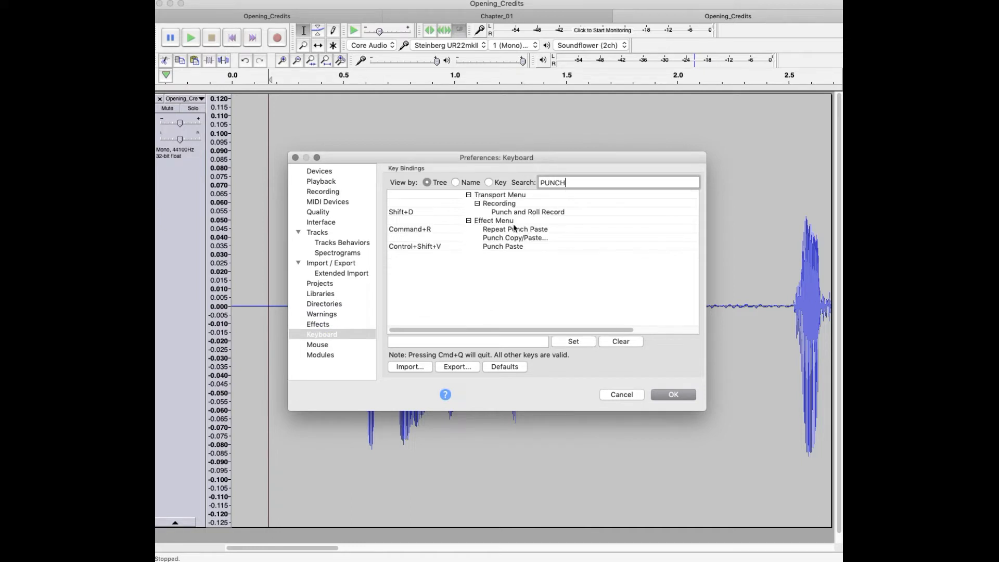
# Step: Assign Control+Shift+V as the shortcut for Punch Paste and close the preferences
pyautogui.click(442, 249)
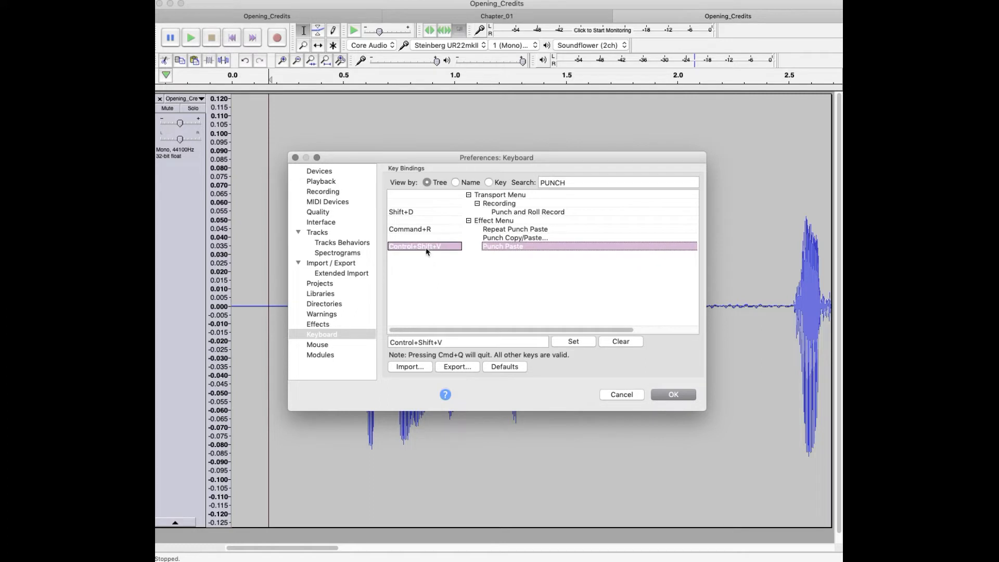
pyautogui.click(475, 343)
pyautogui.press('BackSpace')
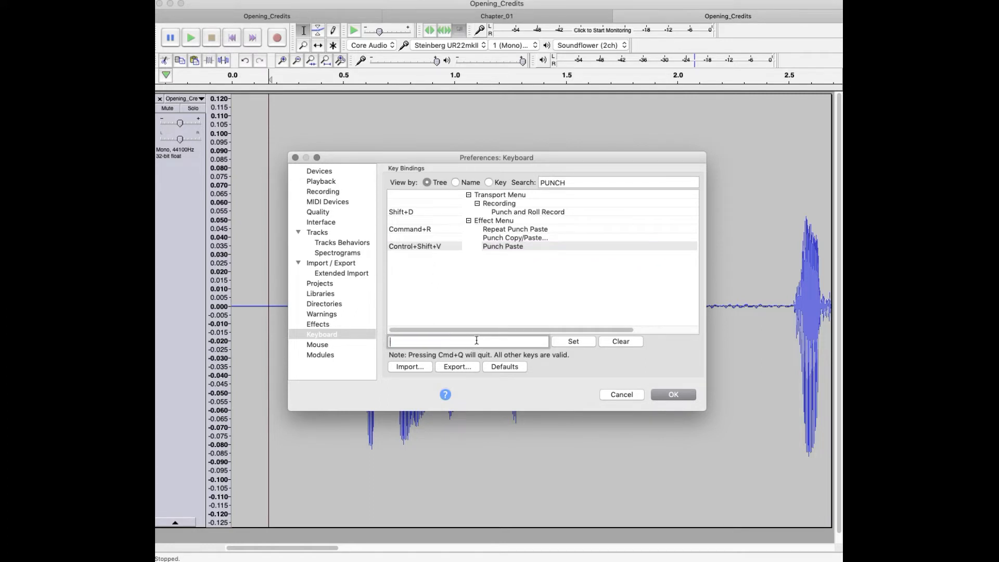
pyautogui.hotkey('ctrl', 'shift', 'v')
pyautogui.click(690, 396)
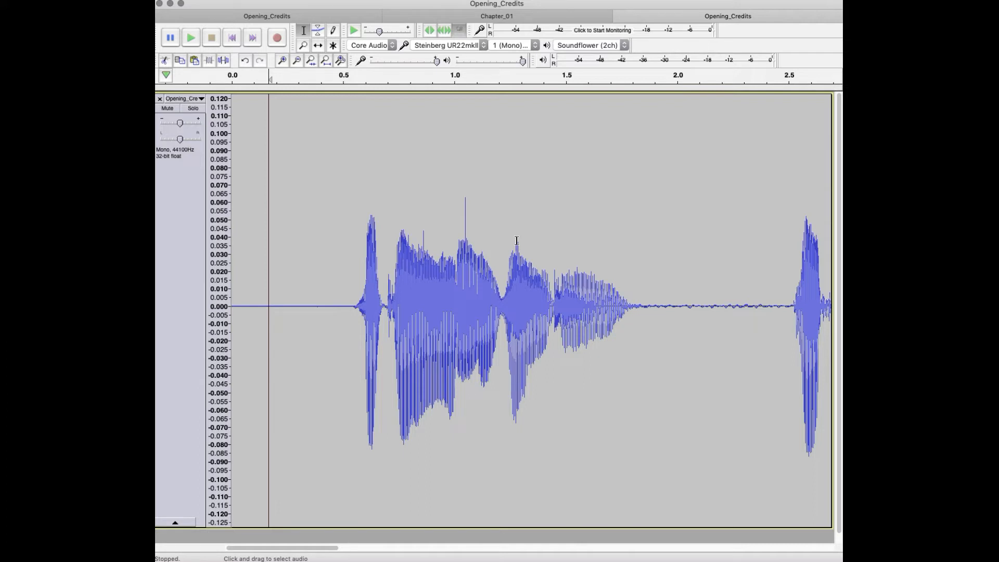
# Step: Replace the pause between the first two phrases, about 1.9 to 2.5 s, with the copied room tone using Punch Paste
pyautogui.click(346, 279)
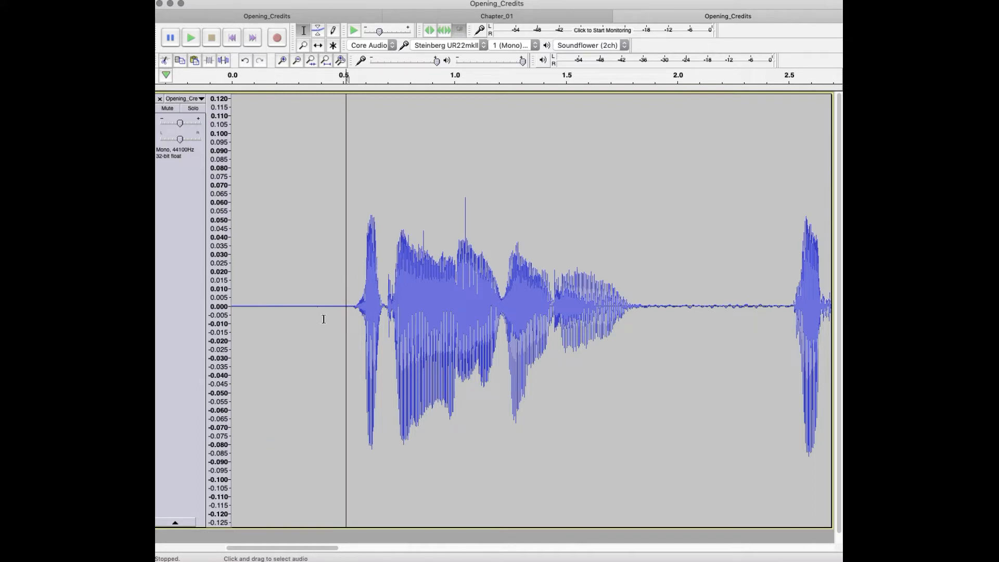
pyautogui.moveTo(653, 308); pyautogui.dragTo(790, 303)
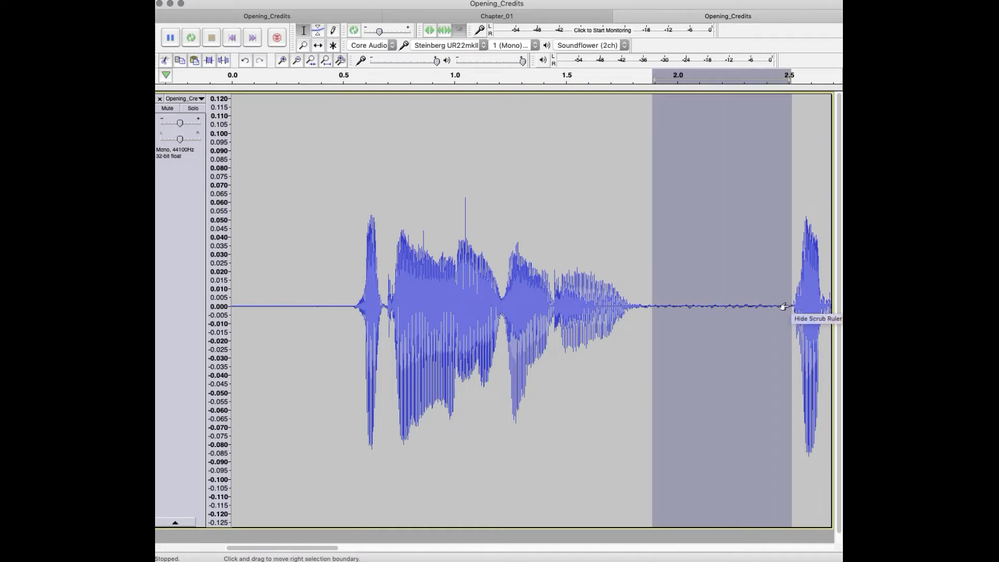
pyautogui.press('super+l')
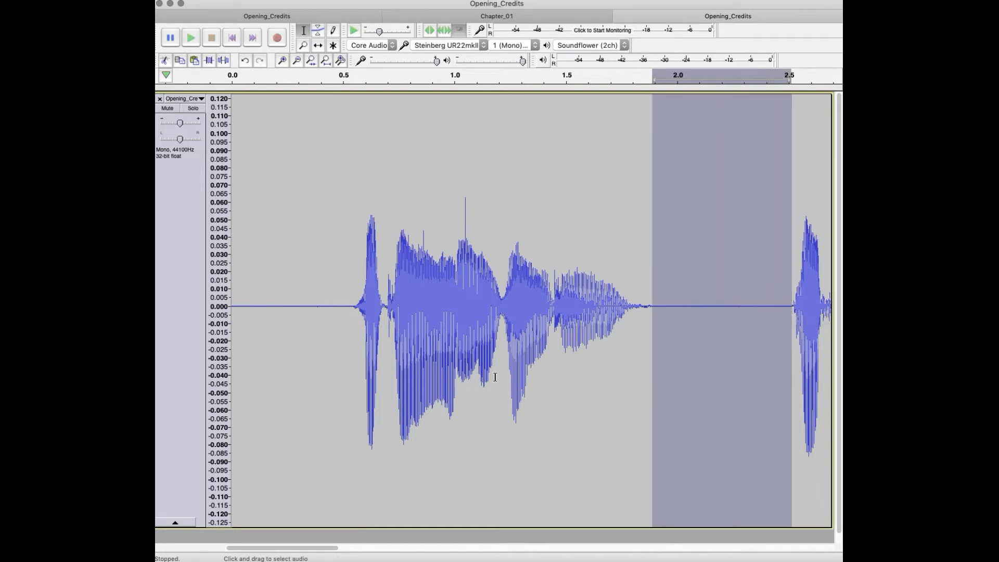
# Step: Try pasting room tone over the speech between about 1.1 and 1.6 s, and undo the replacement
pyautogui.moveTo(476, 292); pyautogui.dragTo(585, 331)
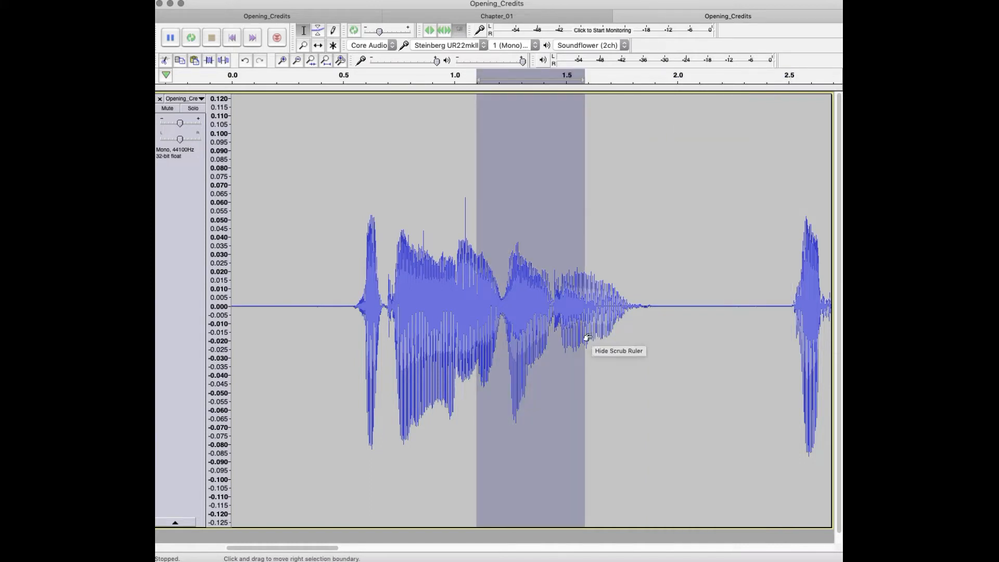
pyautogui.press('super+l')
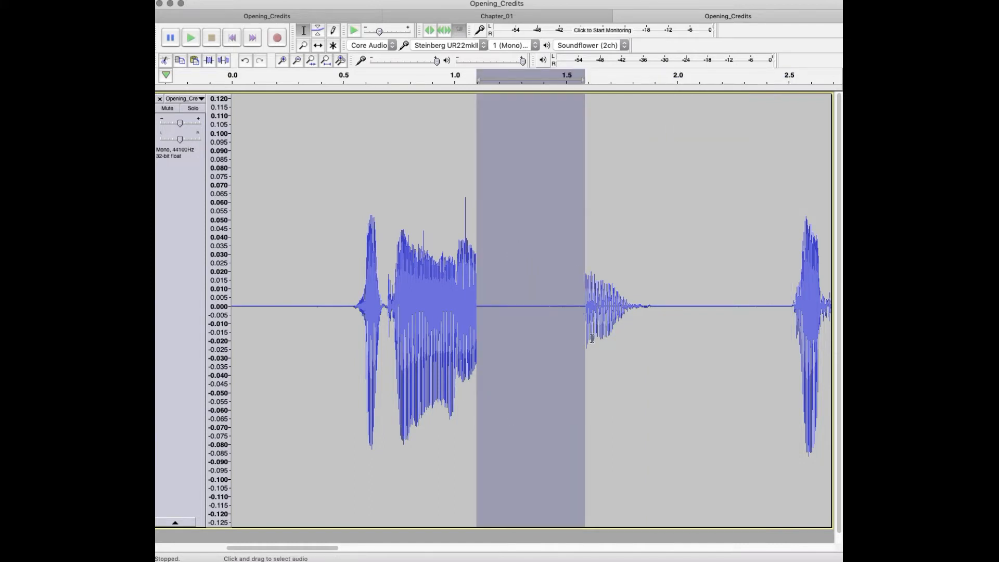
pyautogui.press('super+z')
# Step: Select the audio around the mouth click, about 0.83 to 1.17 s, and play it
pyautogui.click(451, 268)
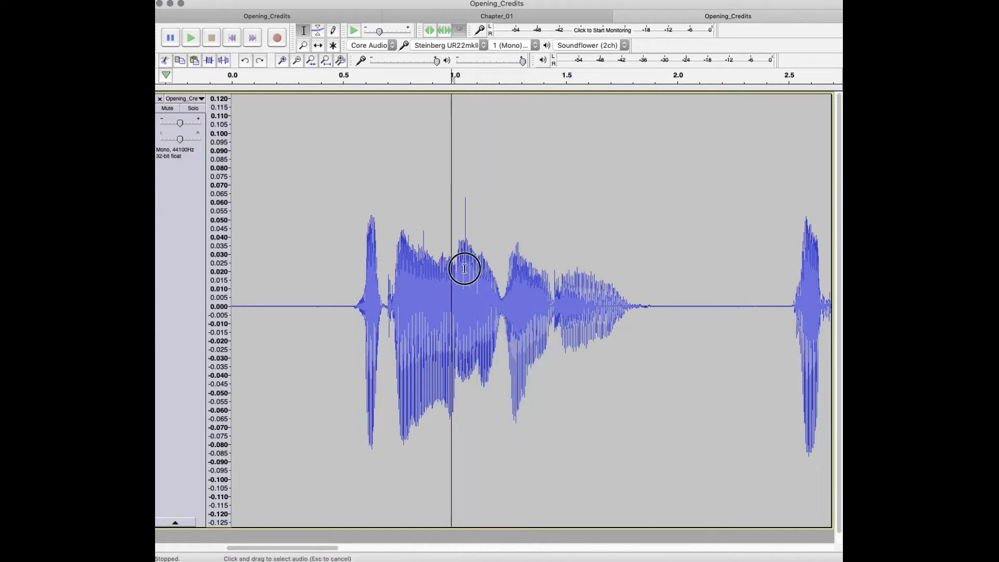
pyautogui.moveTo(464, 269); pyautogui.dragTo(479, 271)
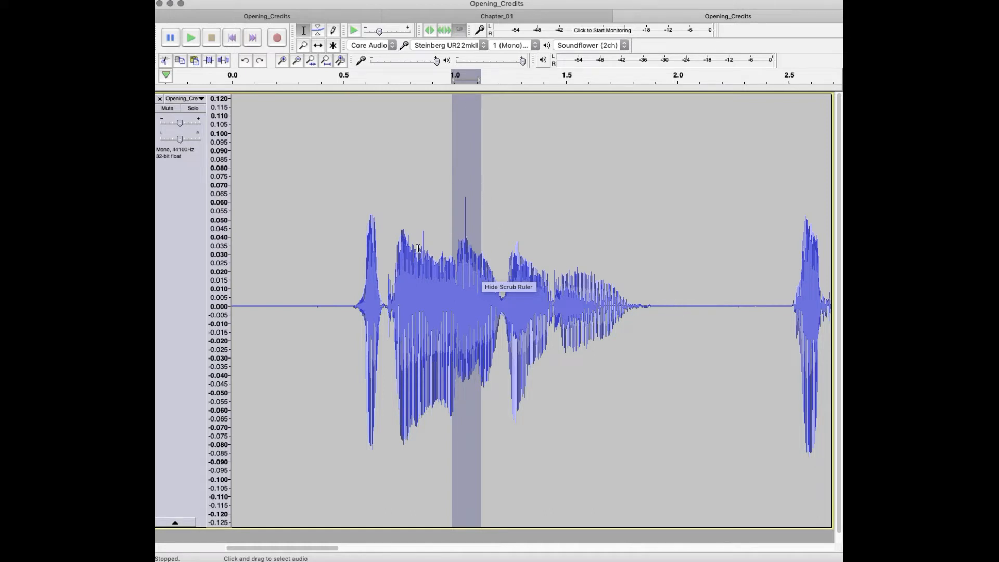
pyautogui.moveTo(417, 248); pyautogui.dragTo(493, 249)
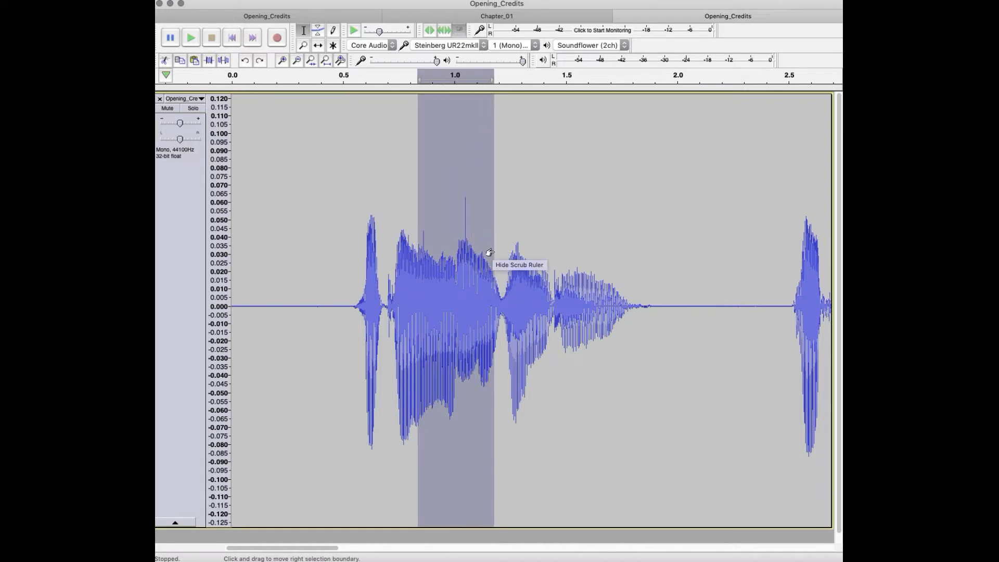
pyautogui.press('space')
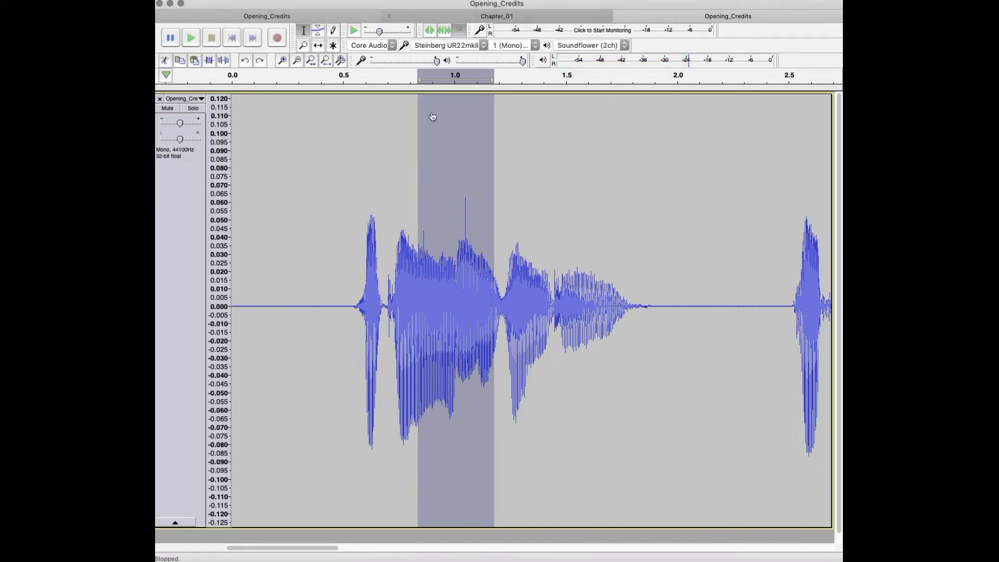
# Step: Select the entire narration track and open the De-Clicker effect for it
pyautogui.doubleClick(346, 253)
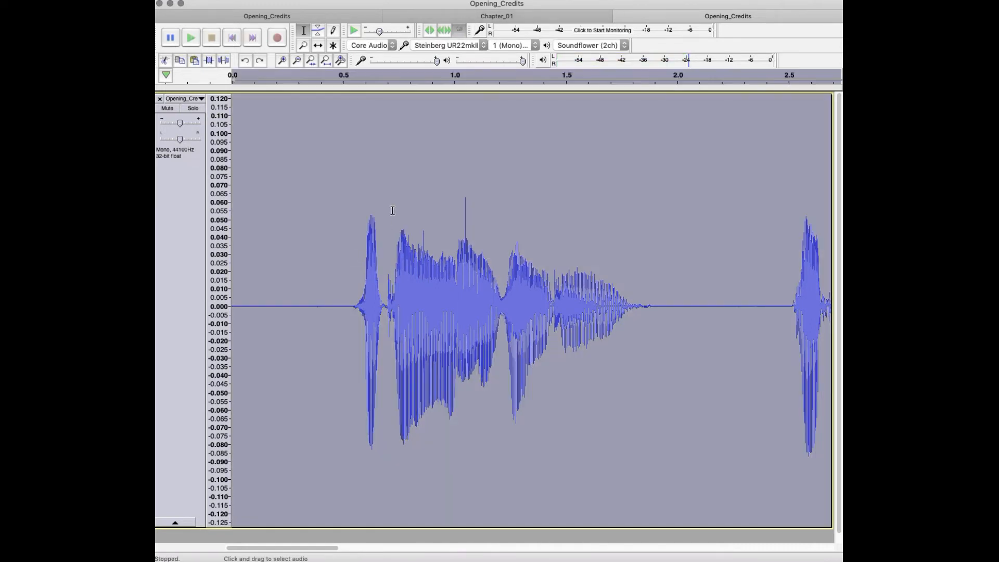
pyautogui.click(484, 2)
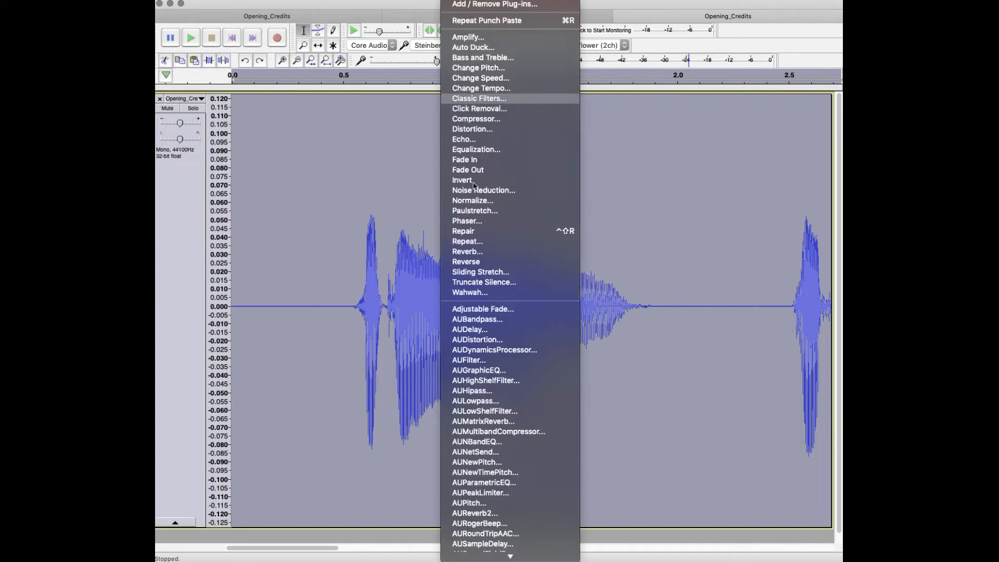
pyautogui.scroll(-10, 503, 314)
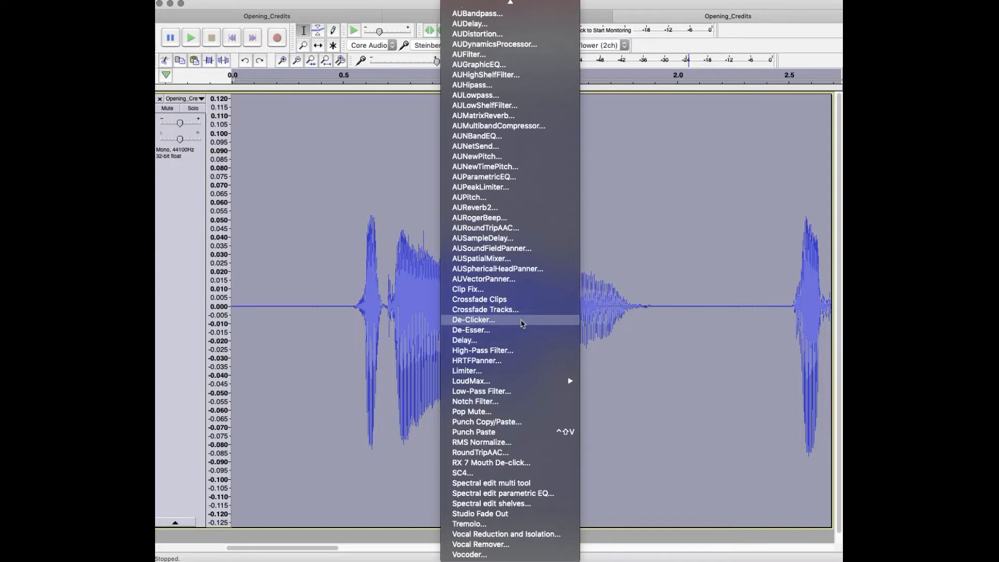
pyautogui.click(521, 323)
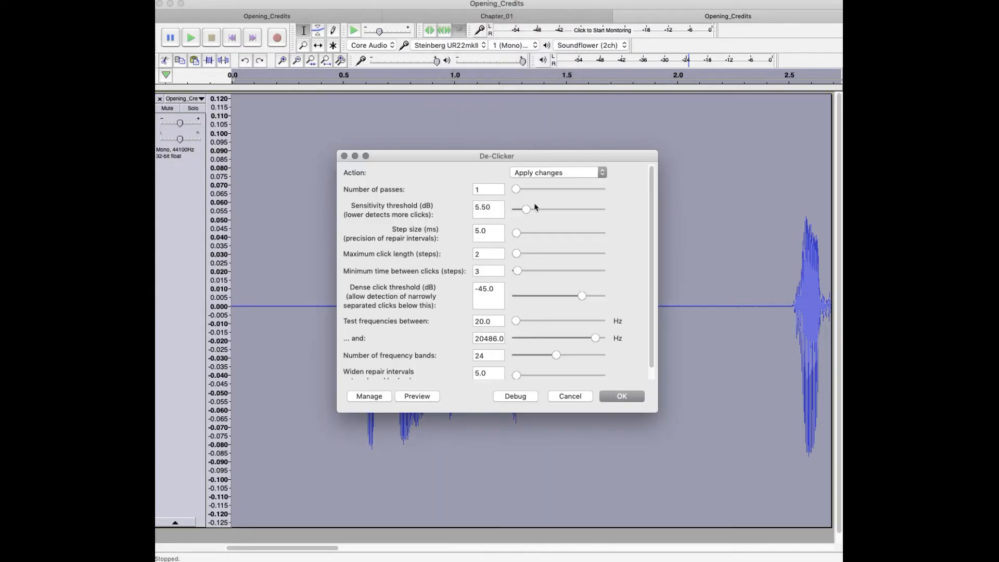
# Step: Load De-Clicker's factory default preset and close the dialog without processing the track
pyautogui.click(543, 174)
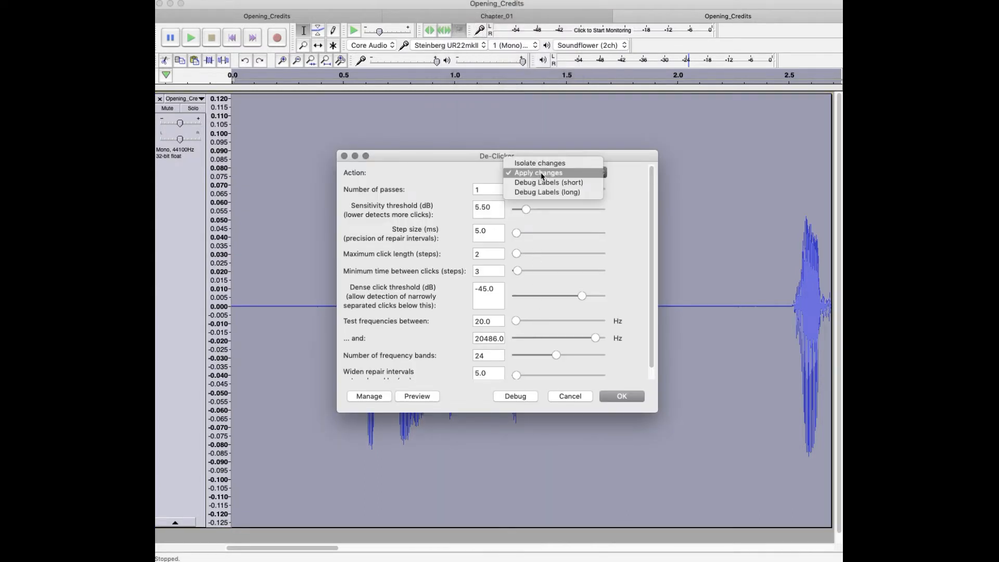
pyautogui.click(377, 400)
pyautogui.click(377, 399)
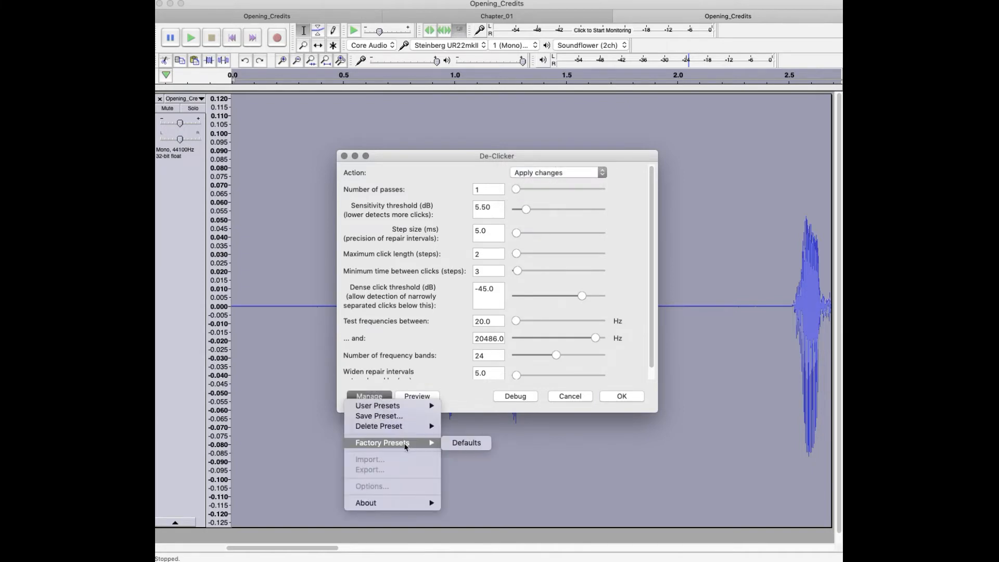
pyautogui.moveTo(404, 410)
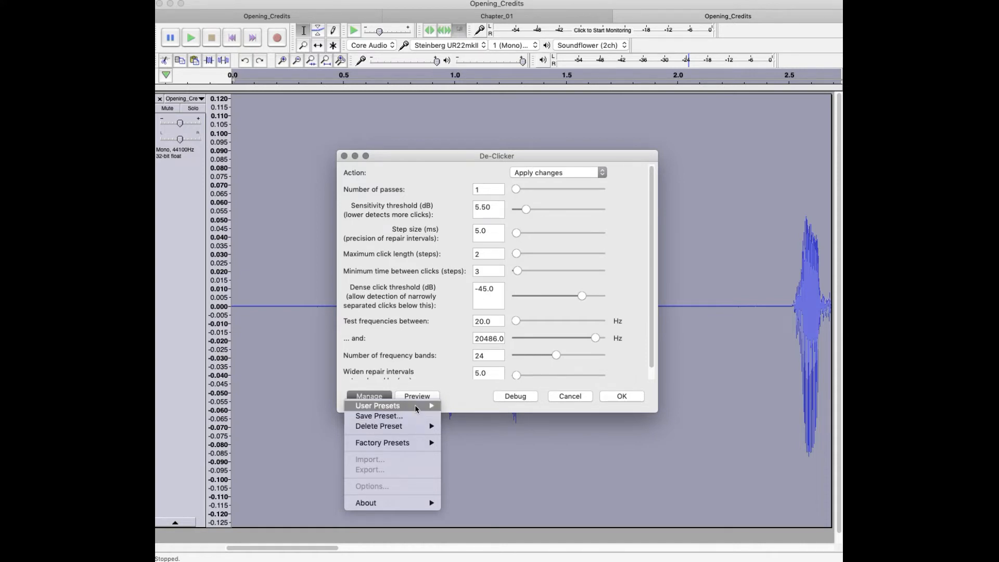
pyautogui.moveTo(414, 431)
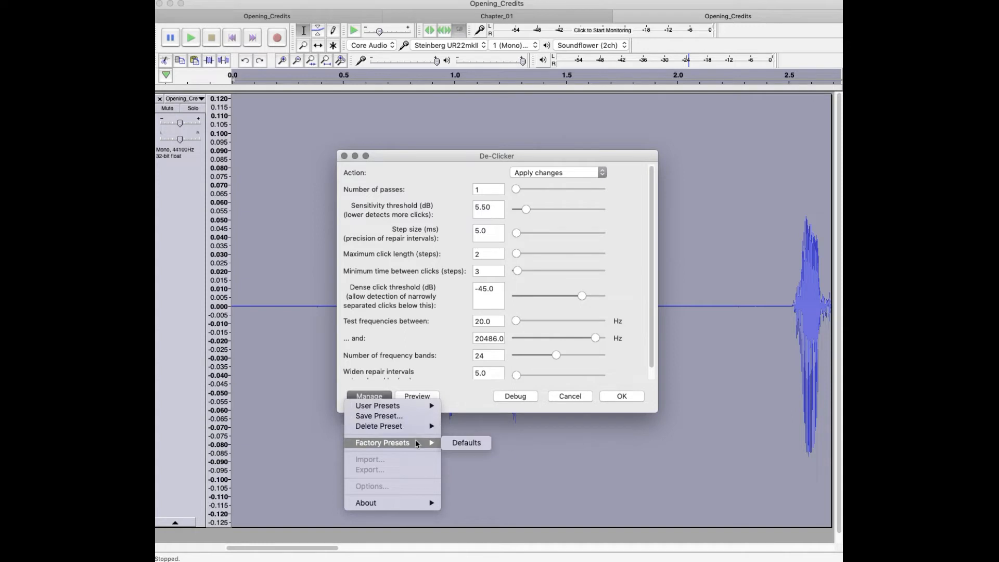
pyautogui.click(471, 443)
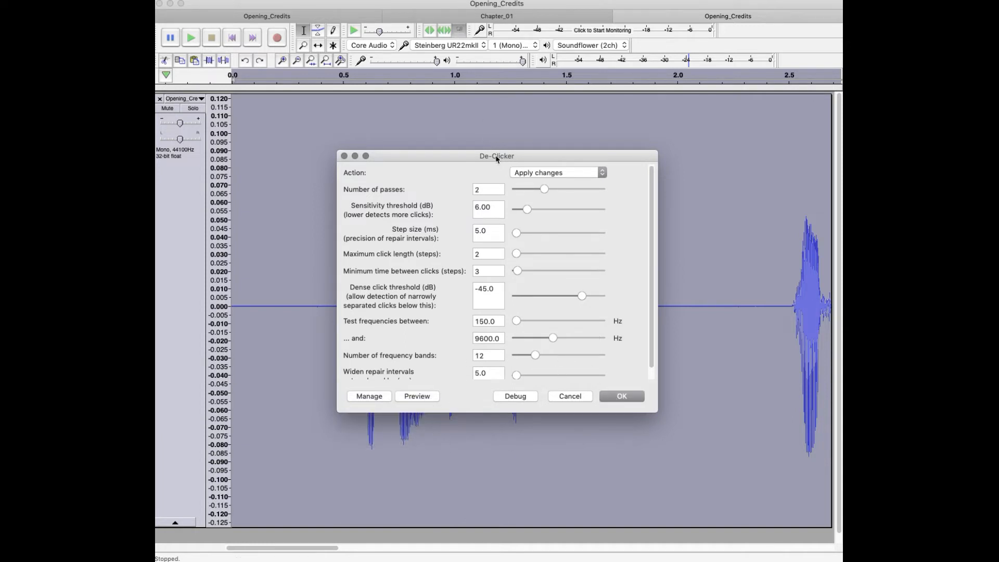
pyautogui.moveTo(496, 157); pyautogui.dragTo(672, 35)
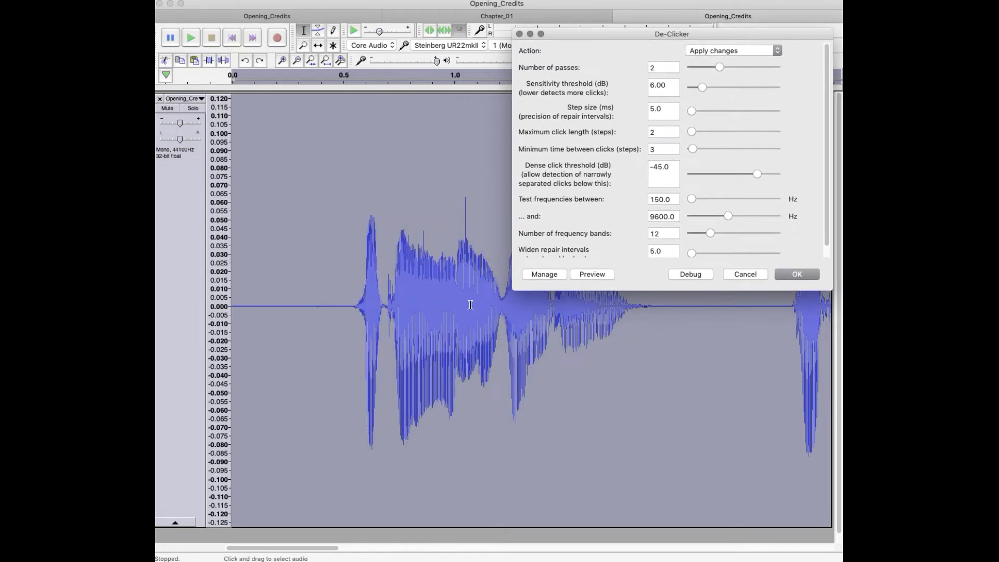
pyautogui.click(744, 275)
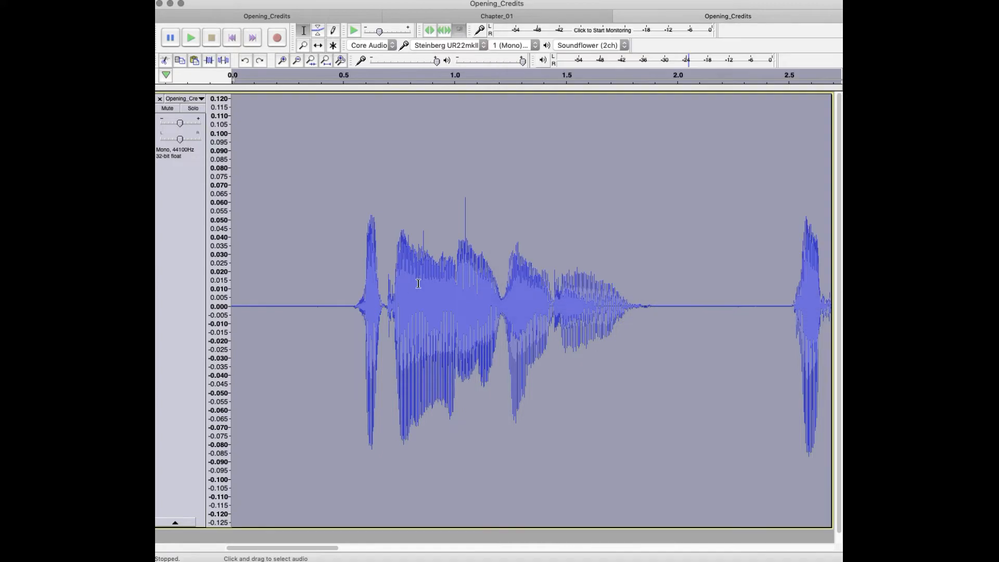
# Step: Select the audio around the mouth click, about 0.81 to 1.15 s, apply De-Clicker with its default settings, and play the selection
pyautogui.moveTo(413, 284); pyautogui.dragTo(488, 283)
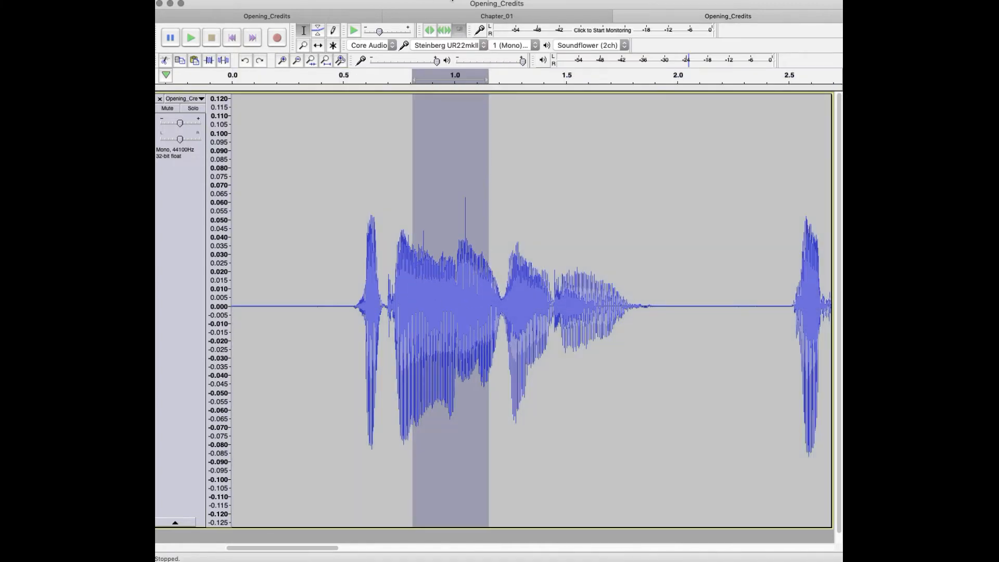
pyautogui.click(451, 0)
pyautogui.scroll(-1, 479, 371)
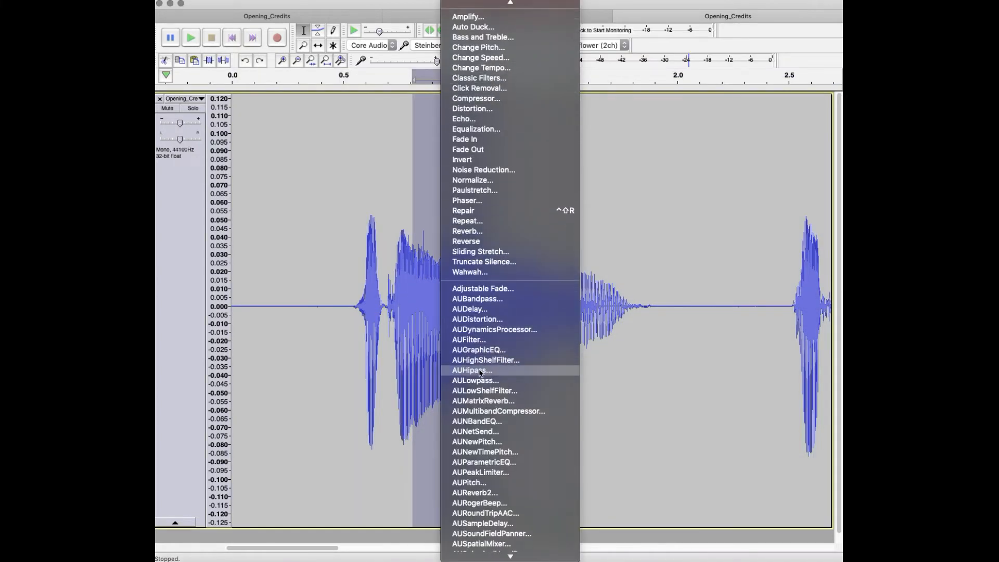
pyautogui.scroll(-10, 480, 371)
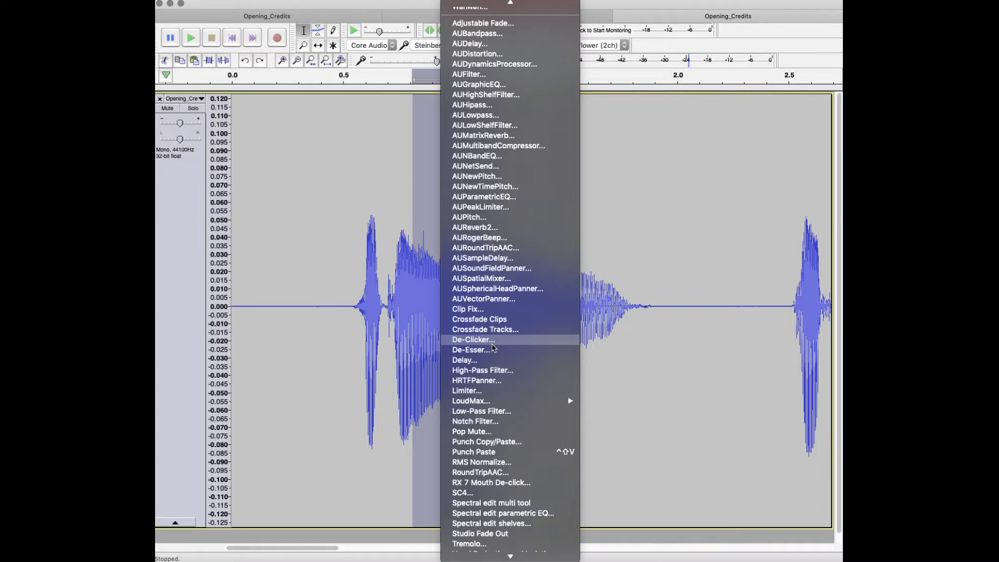
pyautogui.click(493, 342)
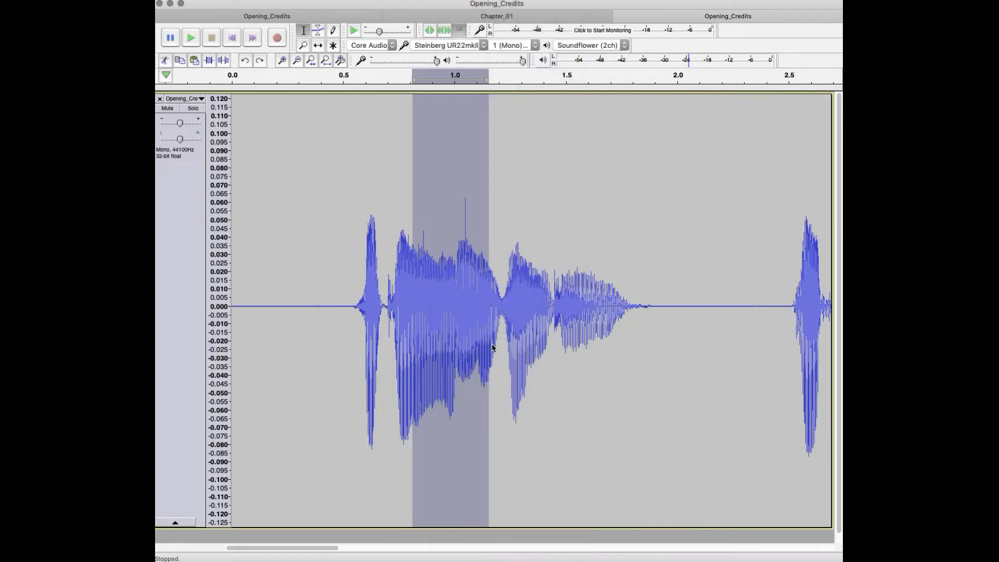
pyautogui.moveTo(576, 151); pyautogui.dragTo(756, 56)
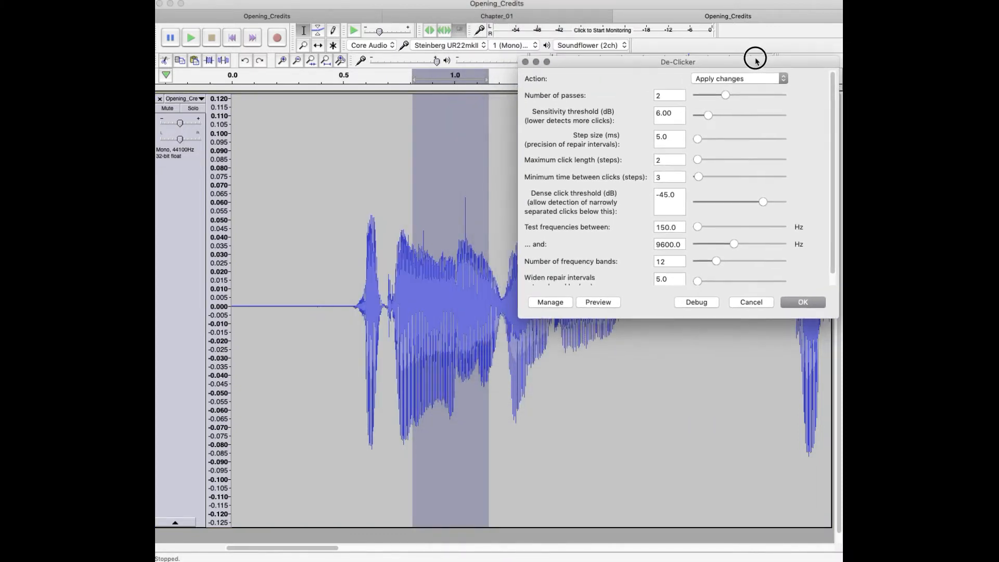
pyautogui.click(817, 301)
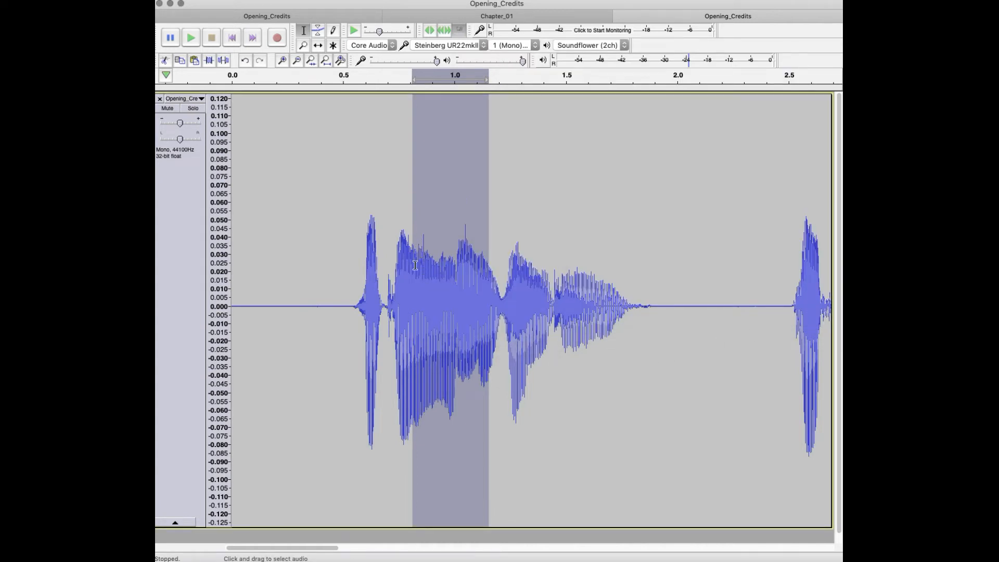
pyautogui.press('space')
# Step: Reopen De-Clicker for the selected mouth-click region and set its action to Isolate changes
pyautogui.click(487, 0)
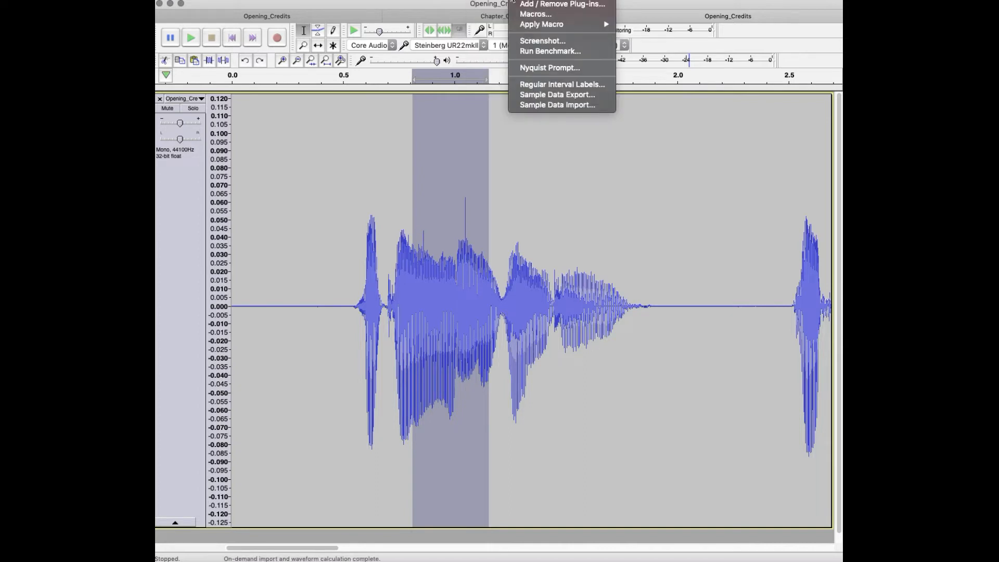
pyautogui.moveTo(522, 0)
pyautogui.moveTo(488, 0)
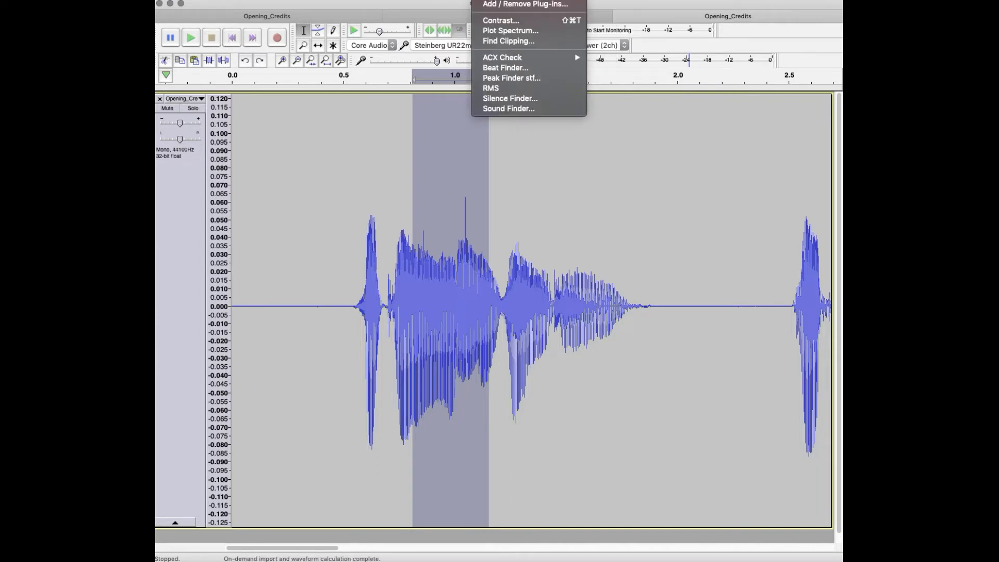
pyautogui.moveTo(457, 0)
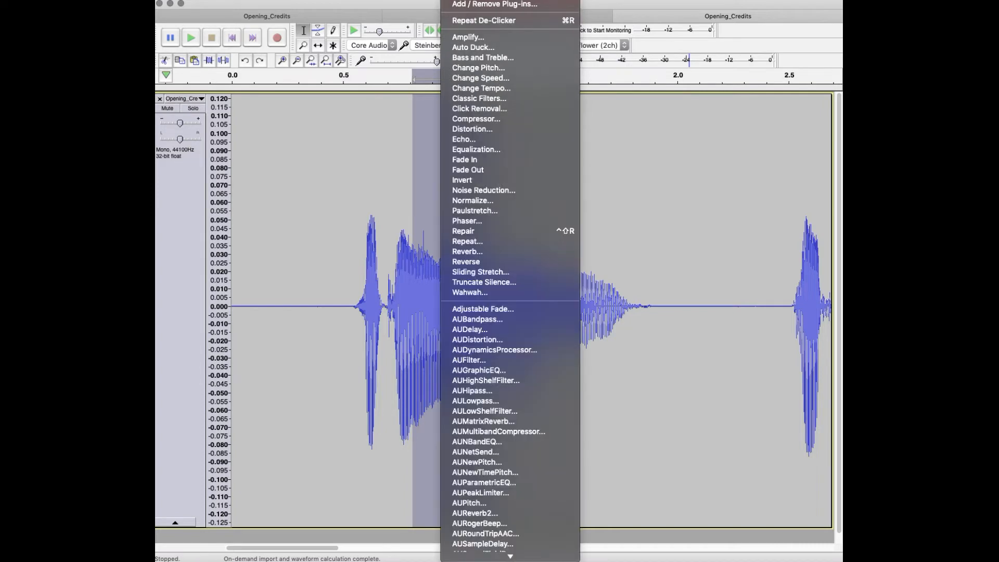
pyautogui.scroll(-10, 476, 350)
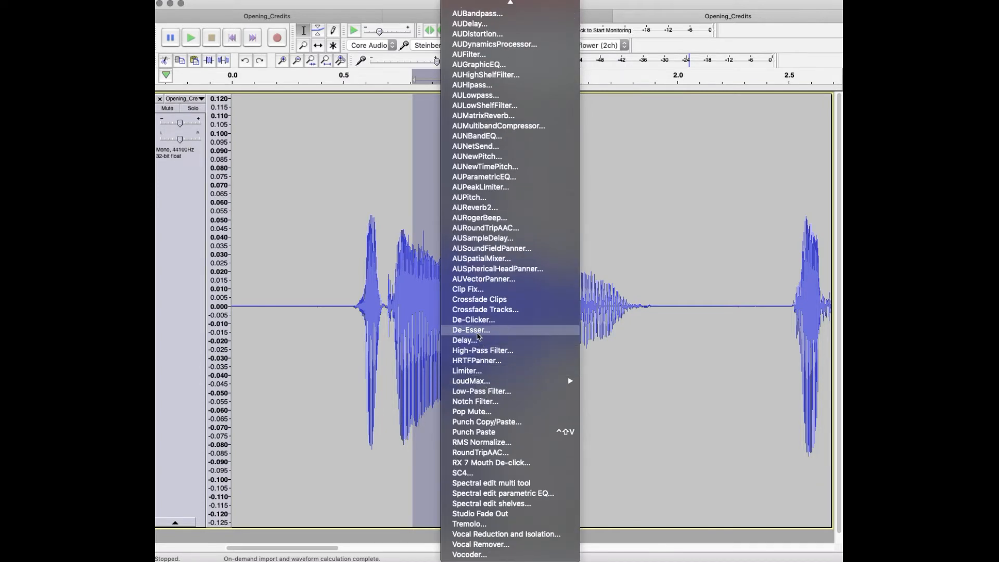
pyautogui.click(476, 321)
pyautogui.moveTo(542, 159); pyautogui.dragTo(718, 107)
pyautogui.click(721, 124)
pyautogui.click(683, 121)
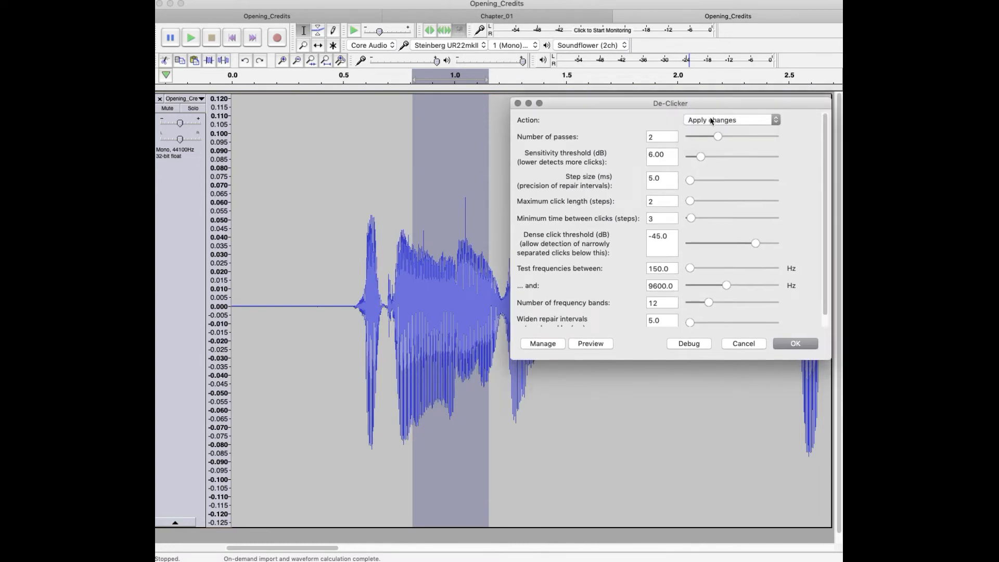
pyautogui.click(712, 121)
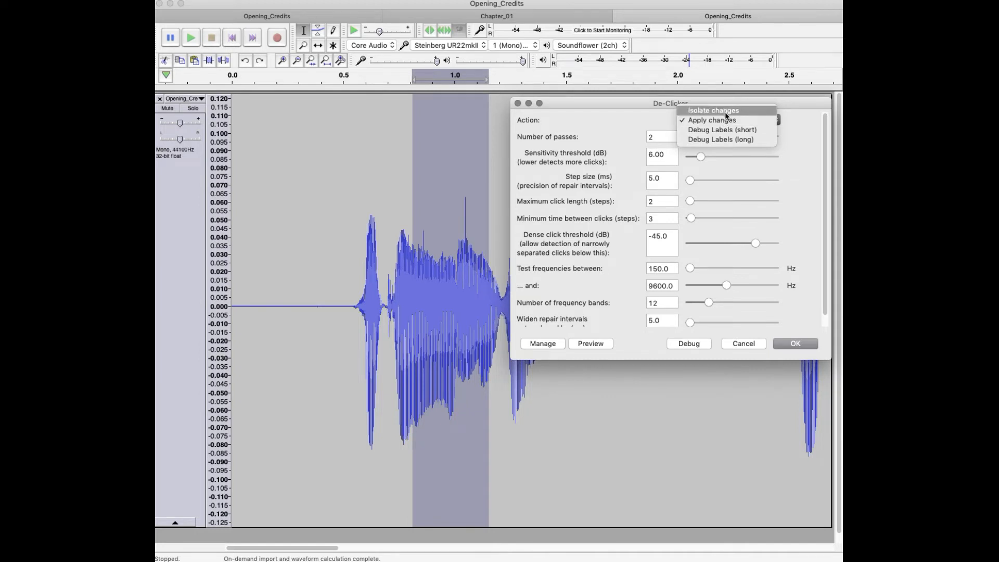
pyautogui.click(726, 113)
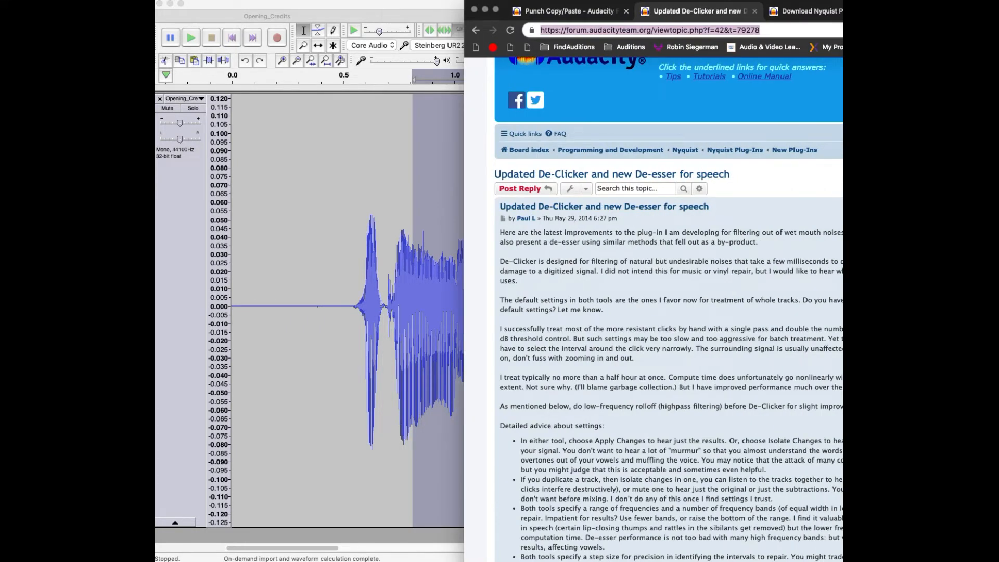
# Step: Switch to the browser and examine the De-Clicker settings advice and attachments in the Audacity forum thread
pyautogui.scroll(-15, 461, 304)
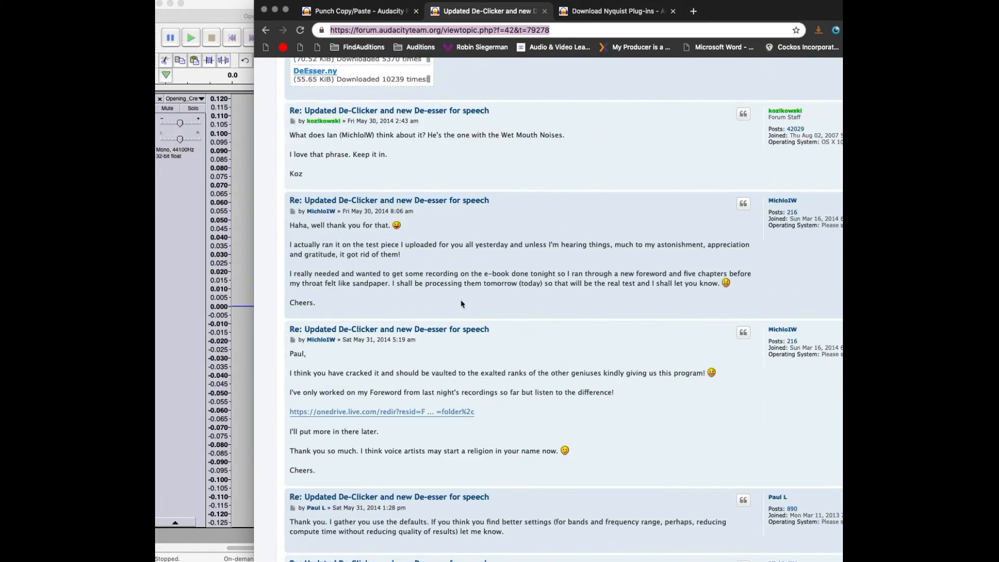
pyautogui.scroll(7, 462, 304)
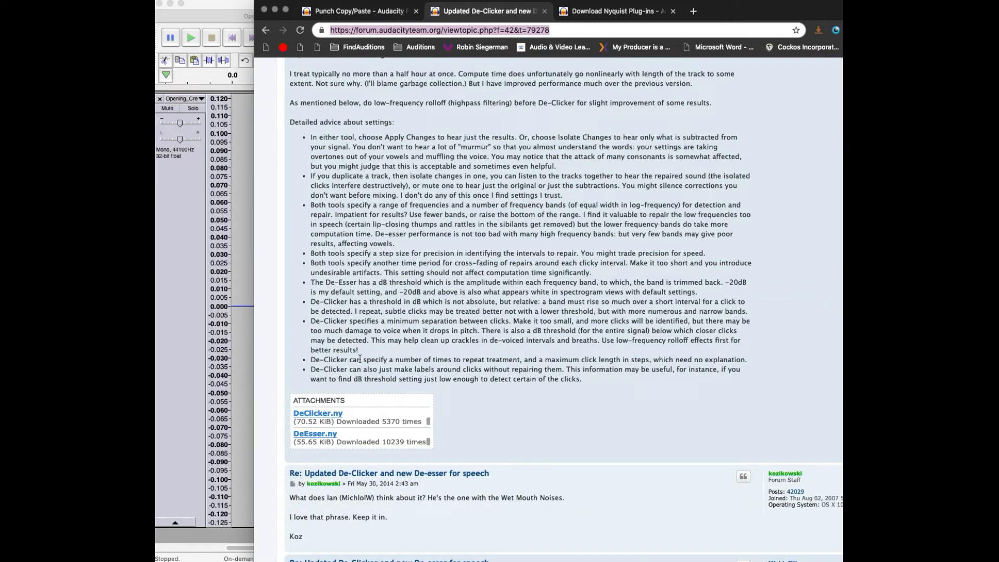
pyautogui.moveTo(350, 321); pyautogui.dragTo(522, 311)
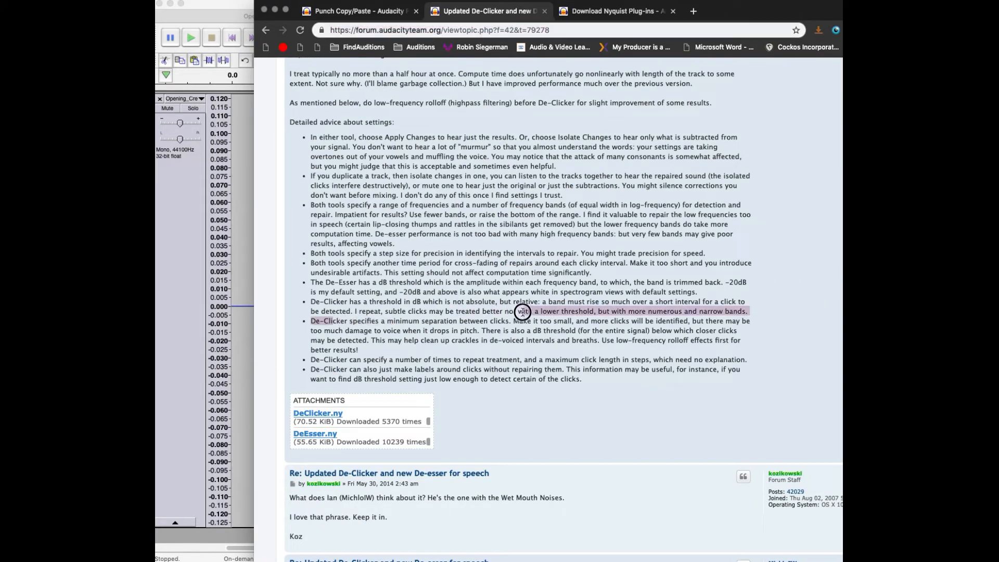
pyautogui.click(435, 306)
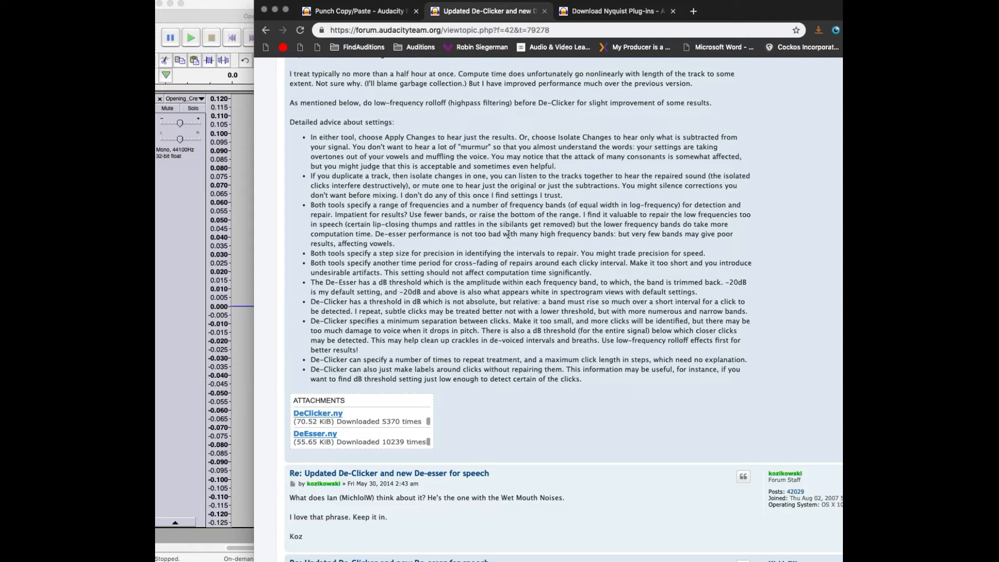
pyautogui.scroll(3, 551, 229)
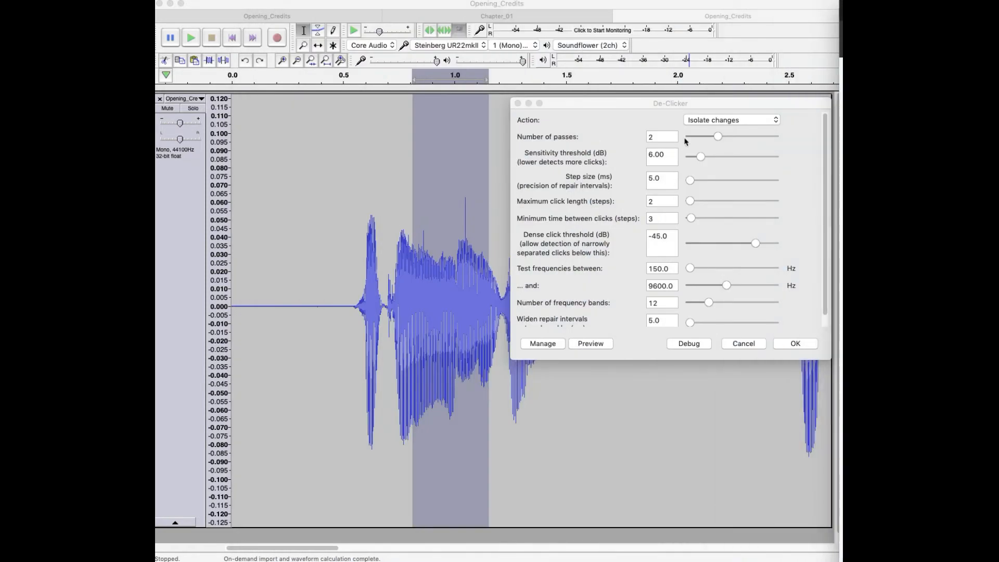
# Step: Back in Audacity, lower De-Clicker's sensitivity threshold to 5.50 dB and preview the isolated changes
pyautogui.click(661, 138)
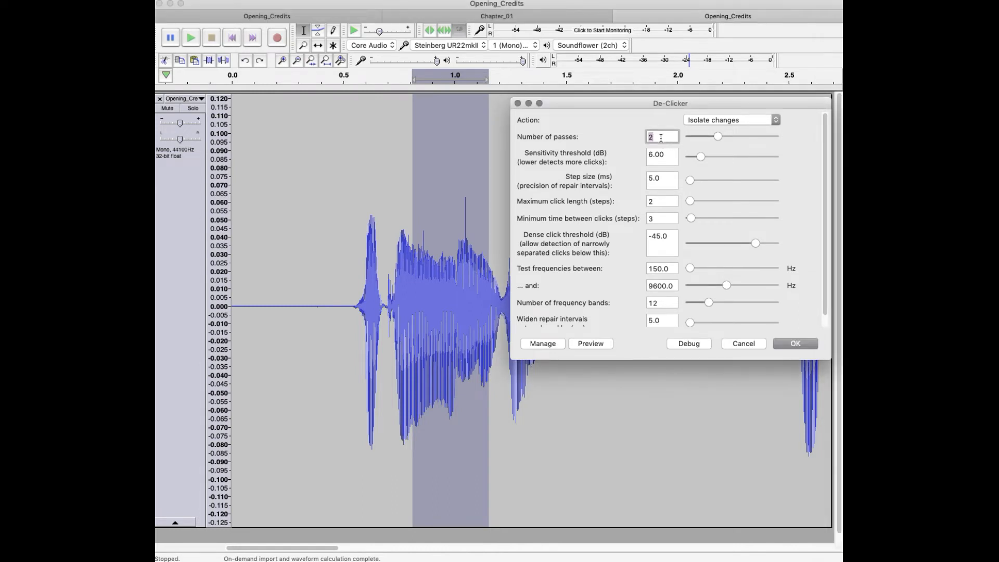
pyautogui.click(665, 305)
pyautogui.click(626, 162)
pyautogui.moveTo(701, 158); pyautogui.dragTo(703, 162)
pyautogui.click(594, 344)
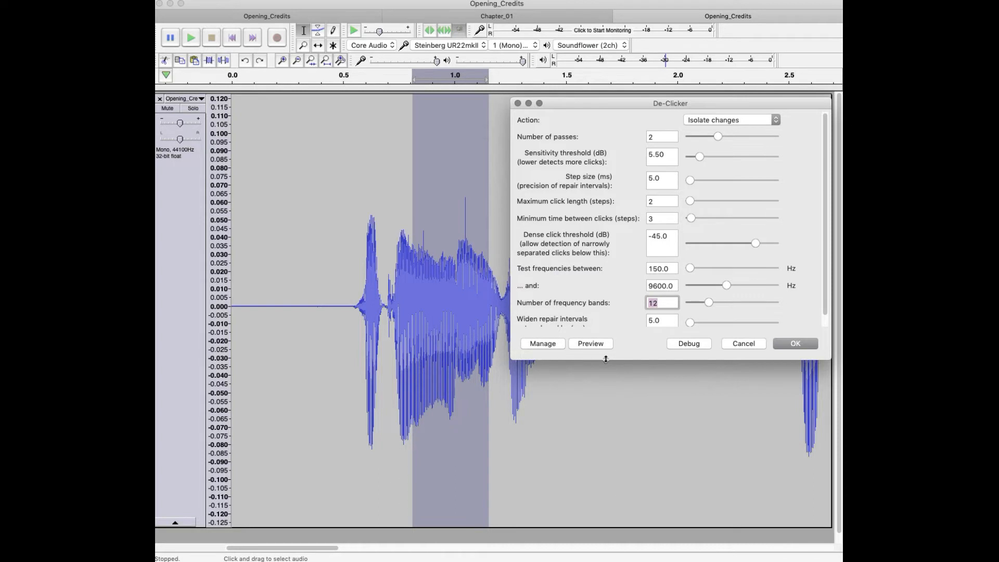
pyautogui.click(605, 344)
# Step: Set De-Clicker's action to Apply changes, process the selected audio, and play the repaired selection
pyautogui.click(720, 122)
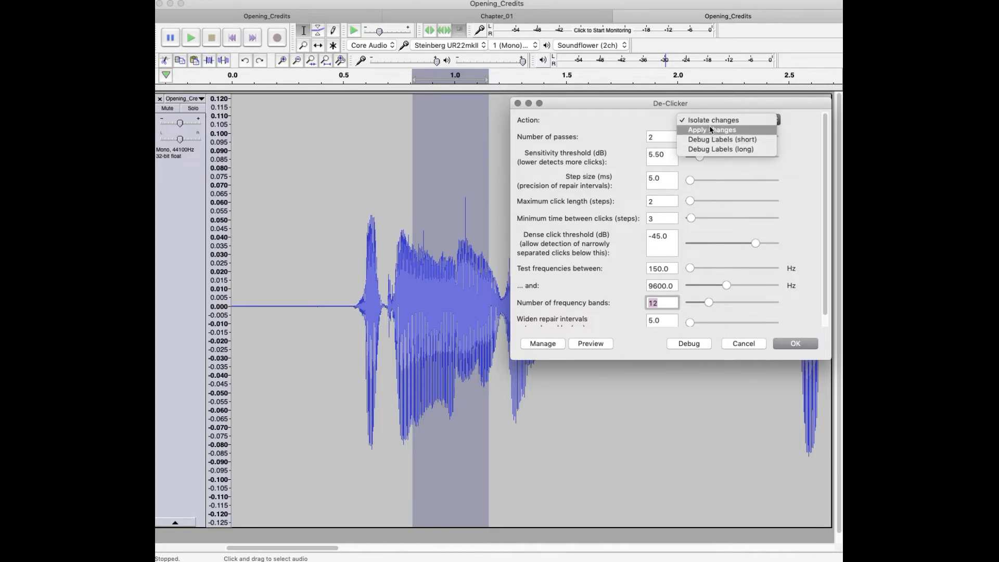
pyautogui.click(711, 129)
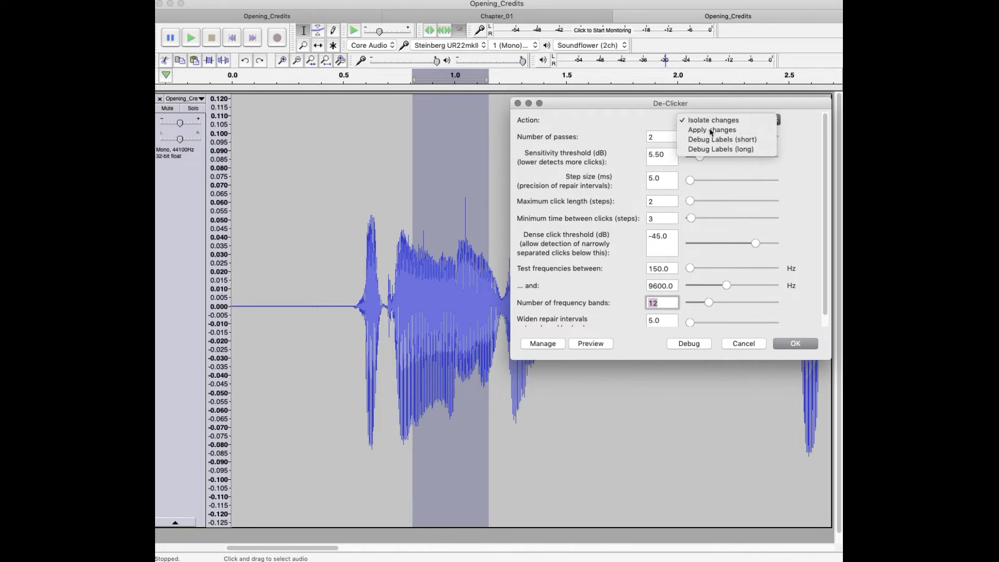
pyautogui.click(791, 344)
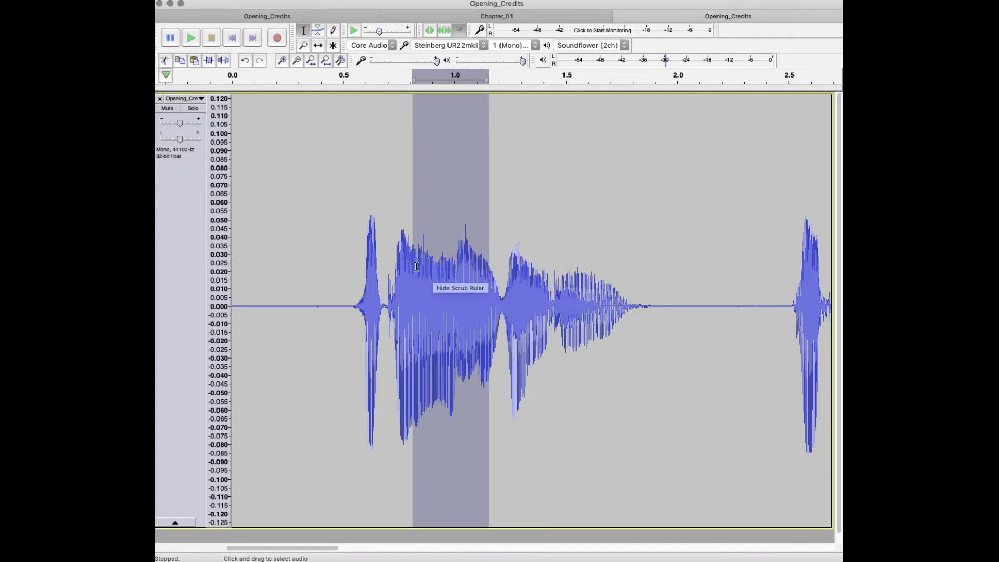
pyautogui.press('space')
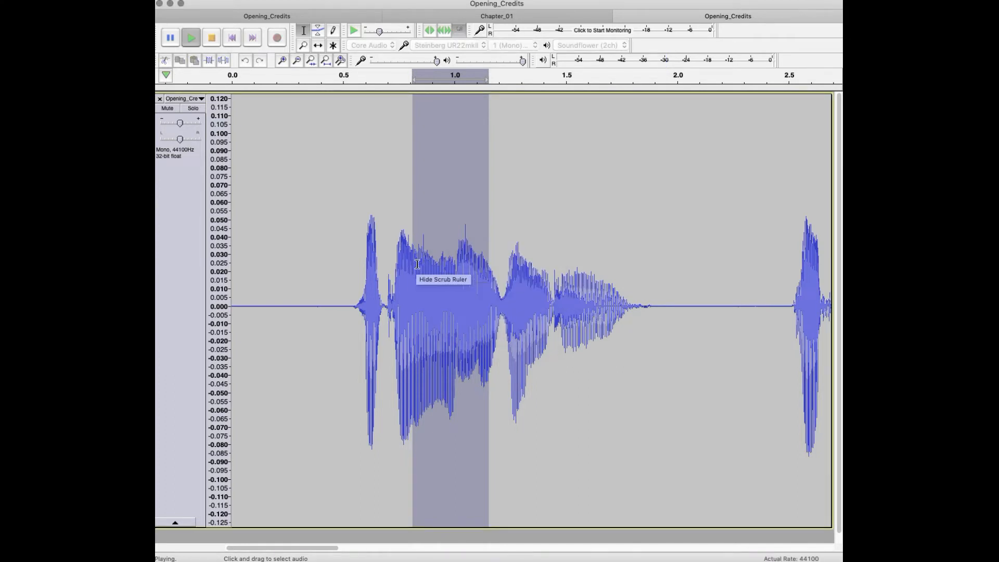
# Step: Reopen De-Clicker for the selected audio, set 1 pass and 24 frequency bands, and process the selection
pyautogui.press('space')
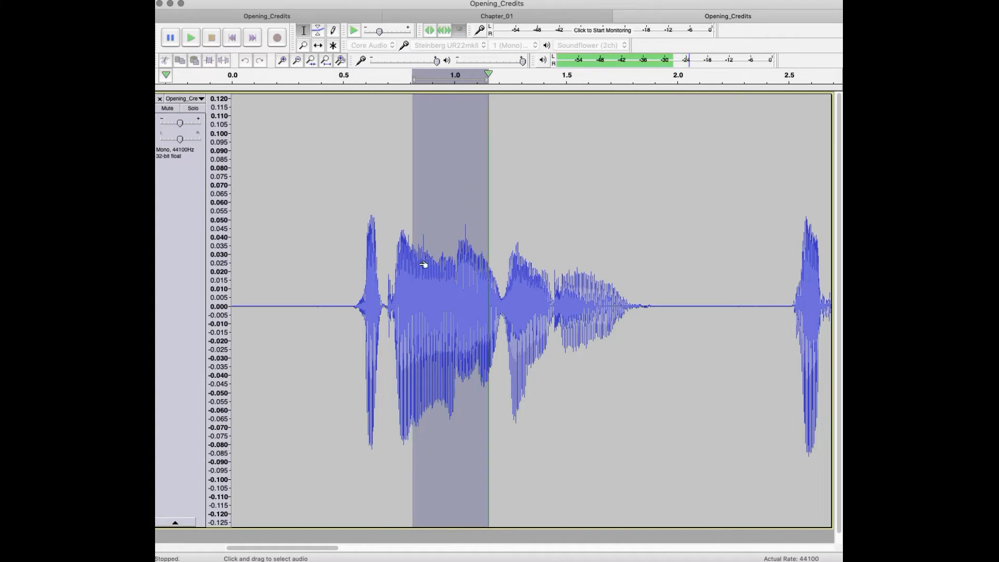
pyautogui.click(434, 1)
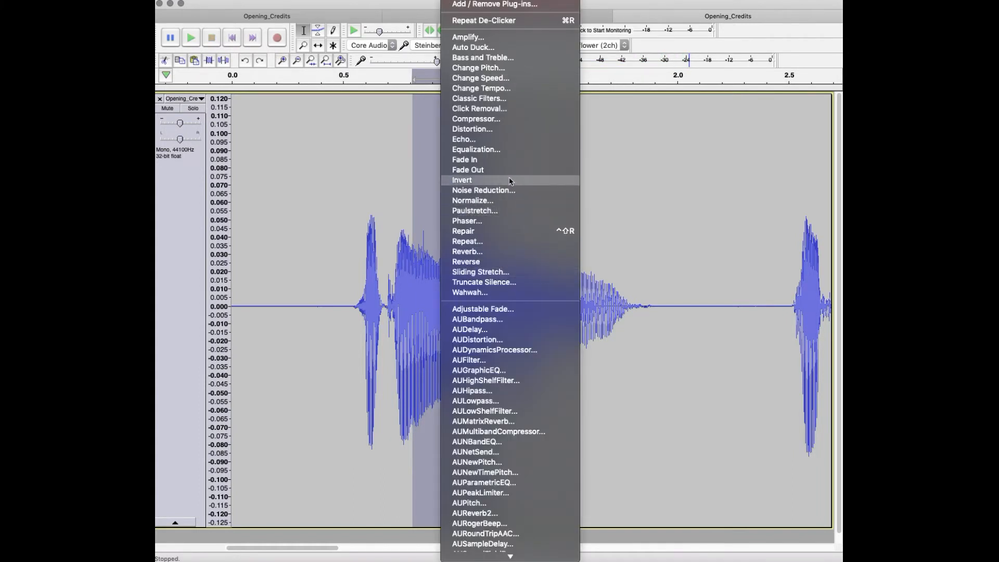
pyautogui.scroll(-10, 513, 400)
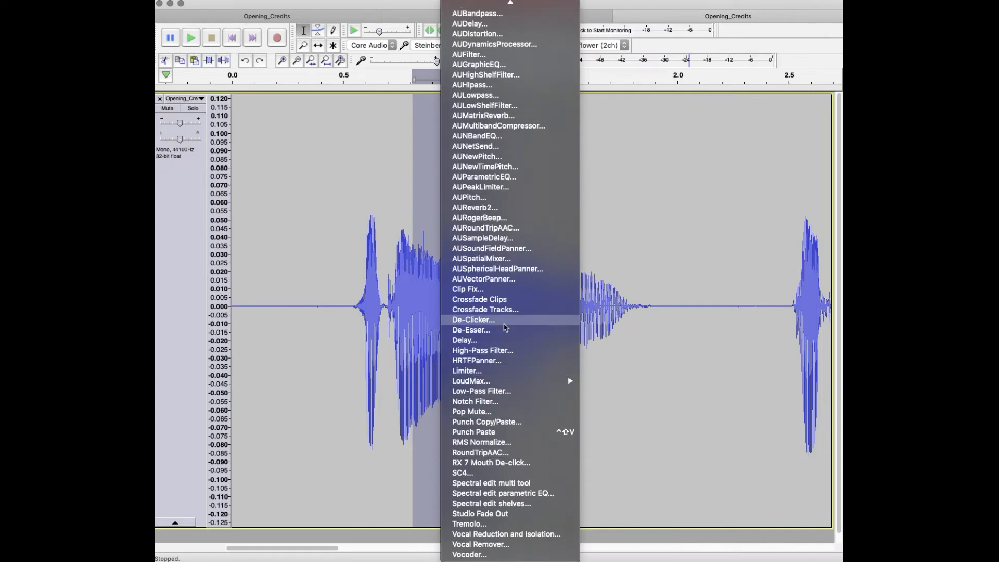
pyautogui.click(508, 320)
pyautogui.moveTo(504, 156); pyautogui.dragTo(636, 134)
pyautogui.doubleClick(622, 166)
pyautogui.write('1')
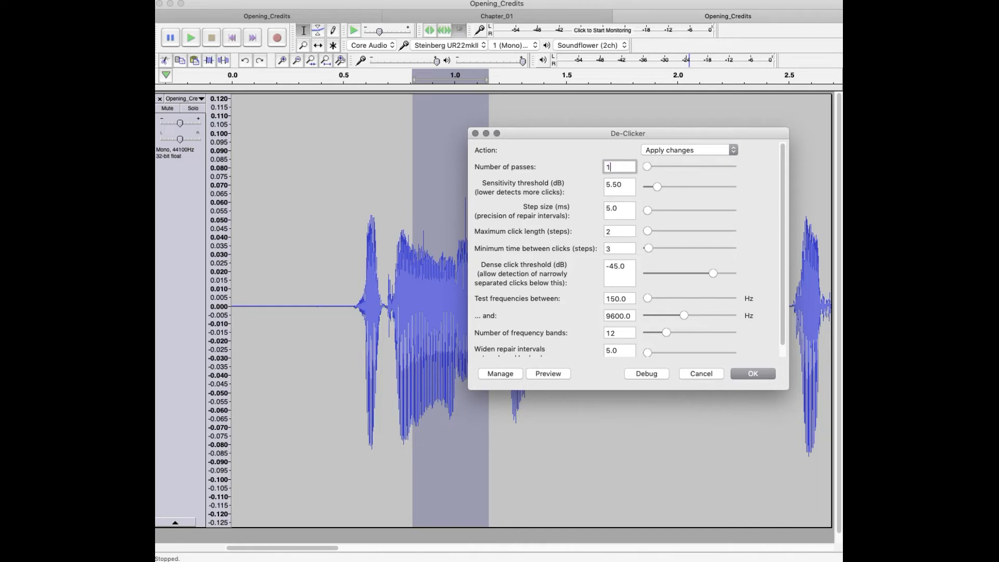
pyautogui.doubleClick(614, 332)
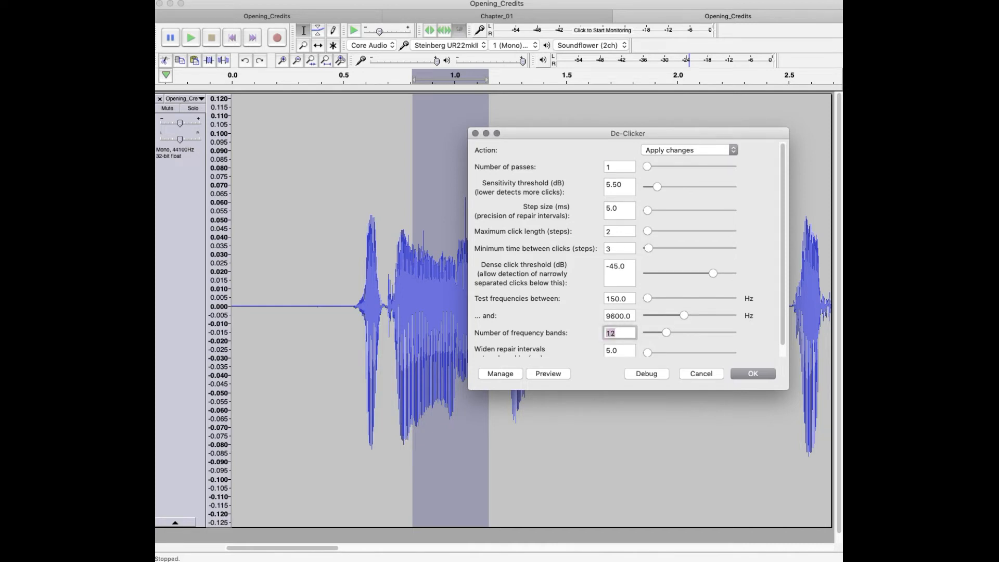
pyautogui.write('24')
pyautogui.click(752, 376)
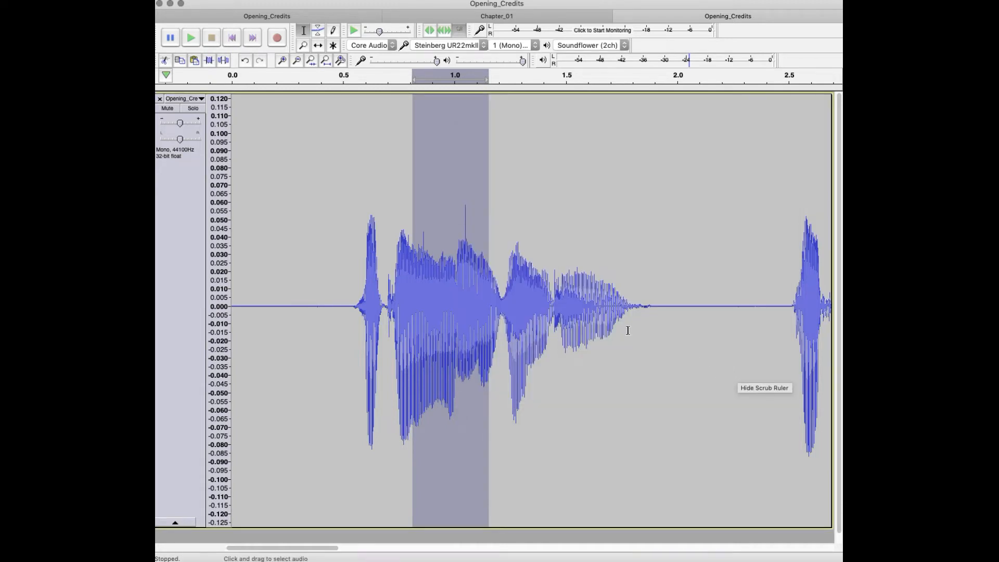
# Step: Reopen De-Clicker, lower the sensitivity threshold to 4.60 dB, set the action to Isolate changes, and preview the isolated clicks
pyautogui.click(459, 2)
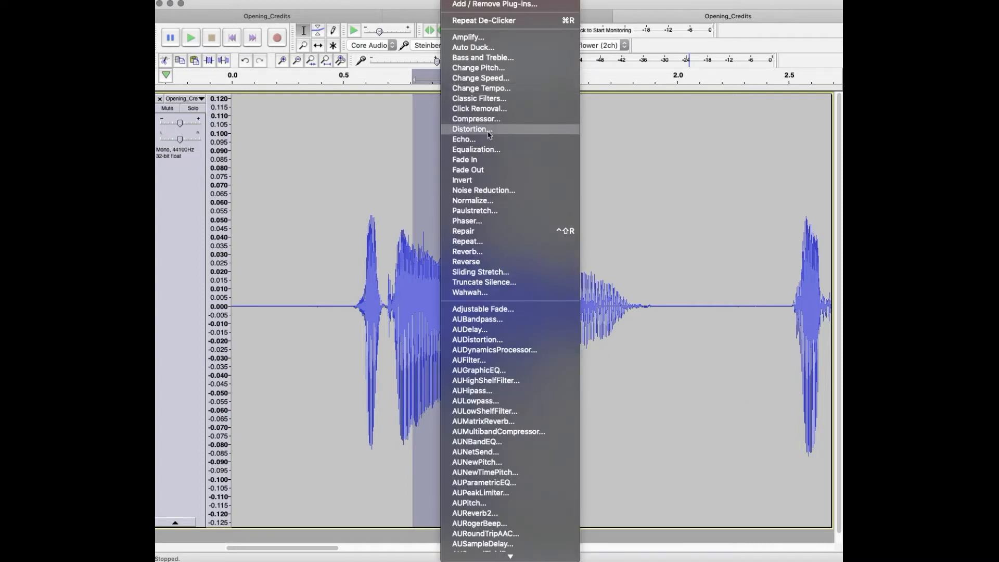
pyautogui.scroll(-10, 529, 428)
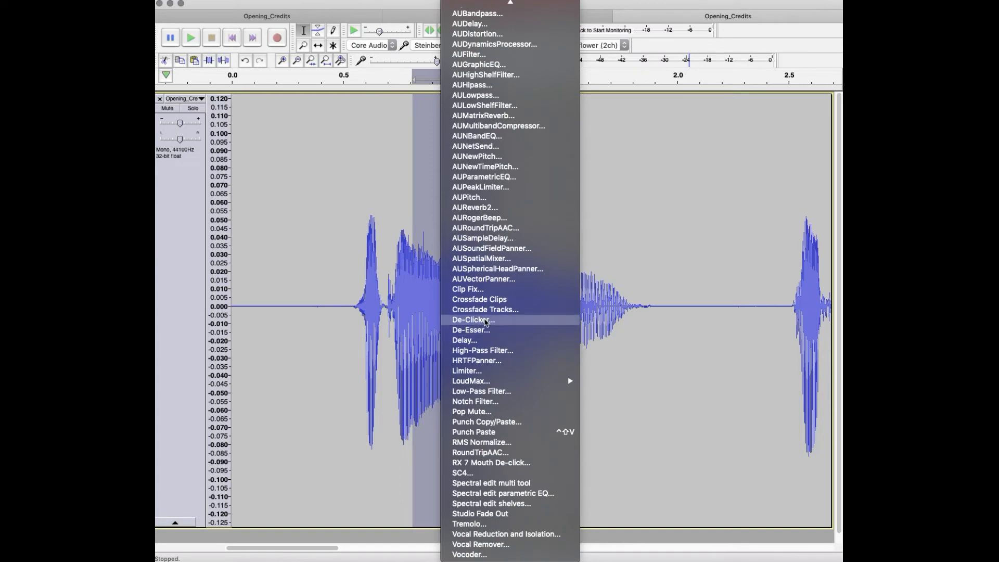
pyautogui.click(485, 320)
pyautogui.moveTo(523, 156); pyautogui.dragTo(687, 133)
pyautogui.moveTo(690, 186); pyautogui.dragTo(687, 186)
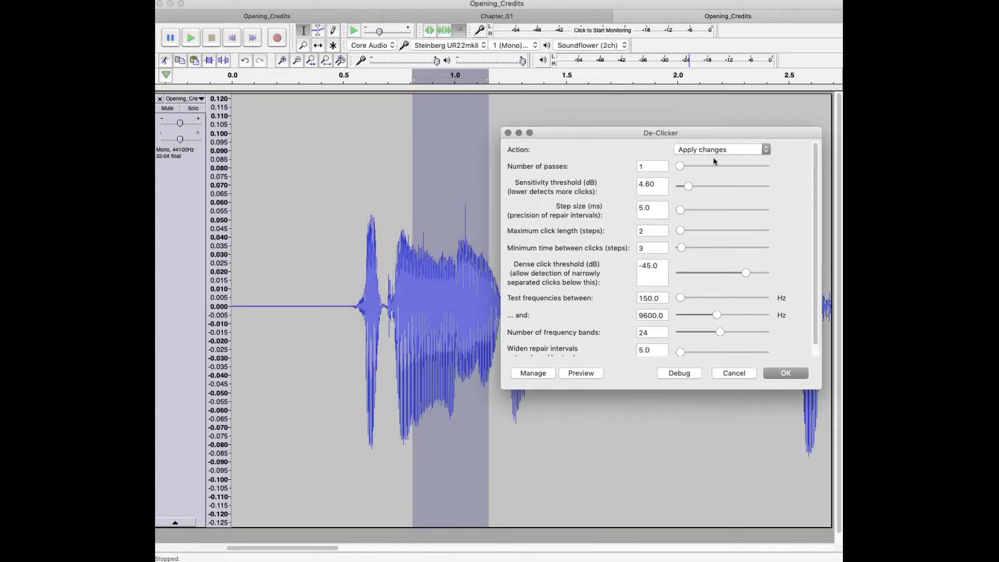
pyautogui.click(708, 149)
pyautogui.click(704, 139)
pyautogui.click(577, 373)
# Step: Set De-Clicker's test frequencies from 80 to 20000 Hz and preview the isolated changes
pyautogui.click(658, 298)
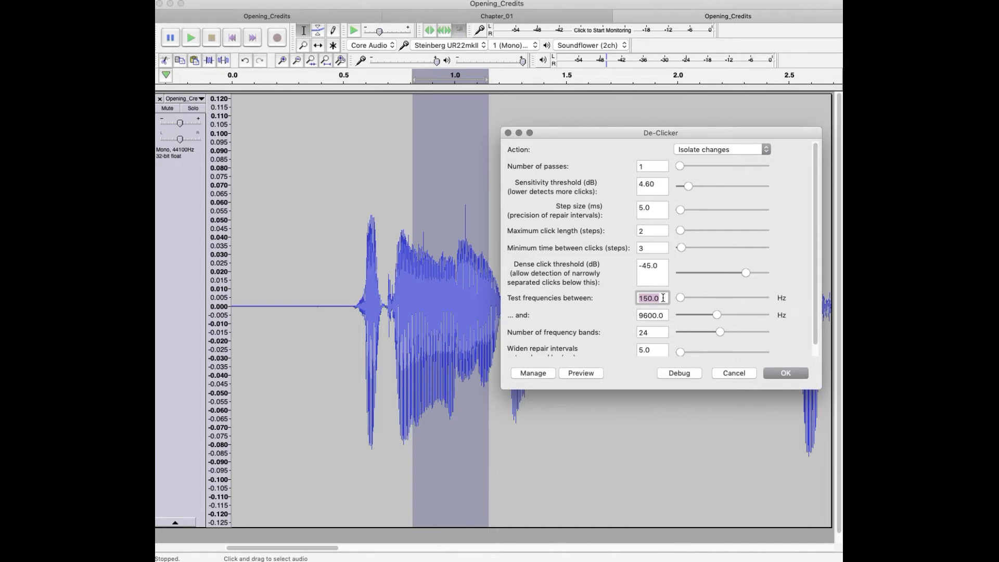
pyautogui.click(656, 314)
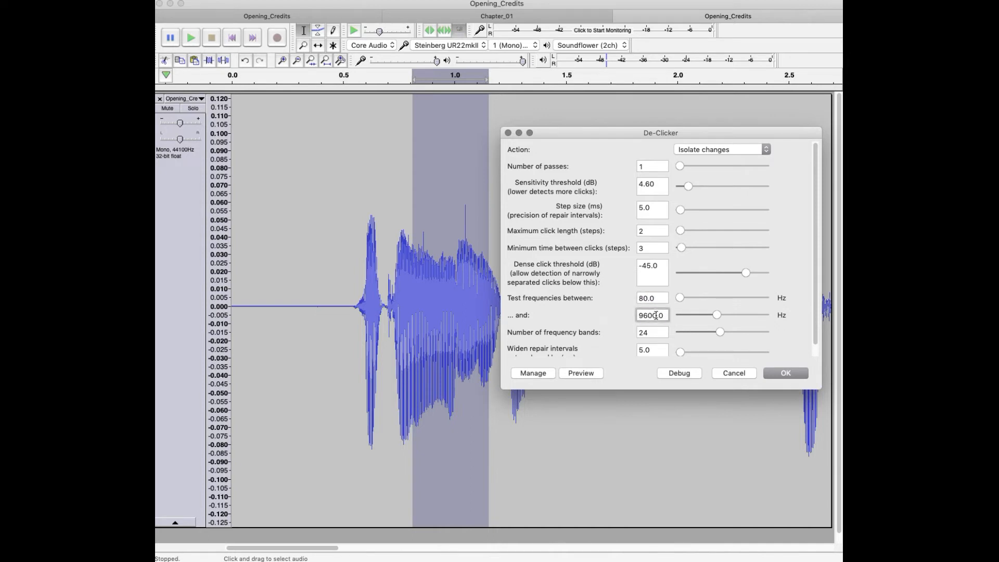
pyautogui.write('20000')
pyautogui.click(659, 333)
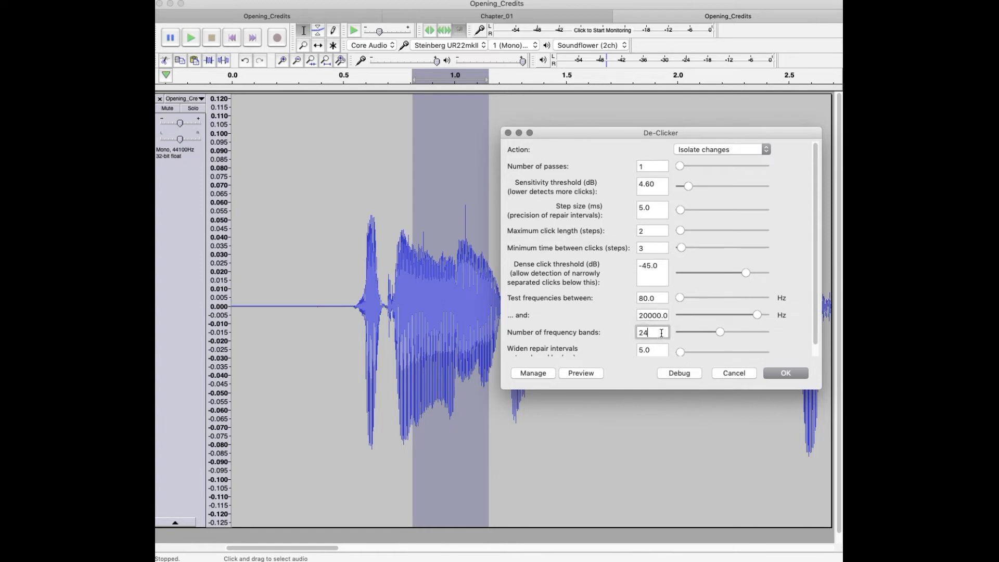
pyautogui.click(580, 374)
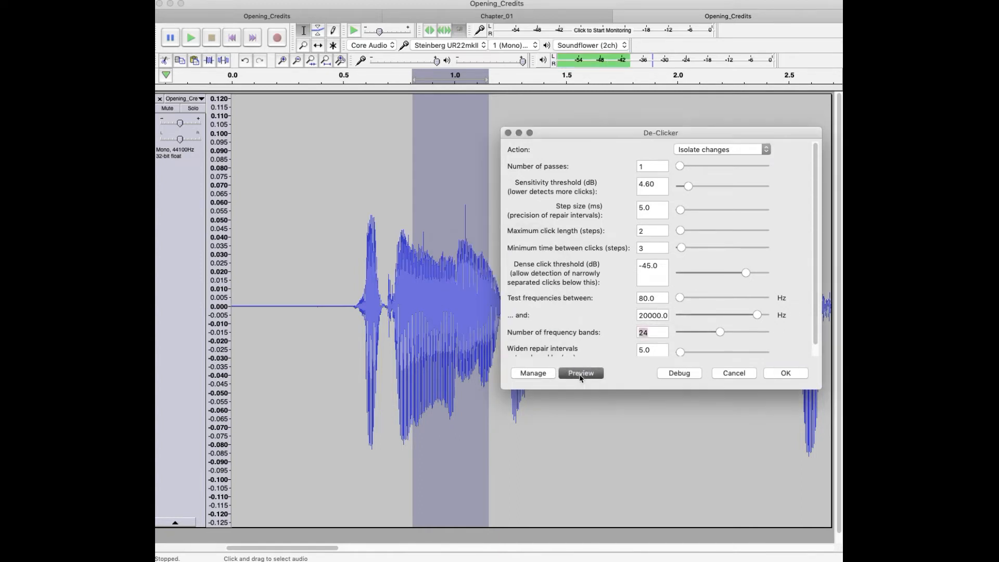
# Step: Raise De-Clicker's sensitivity threshold to 5.40 dB, preview it, and render the isolated changes on the selection
pyautogui.moveTo(688, 186); pyautogui.dragTo(690, 190)
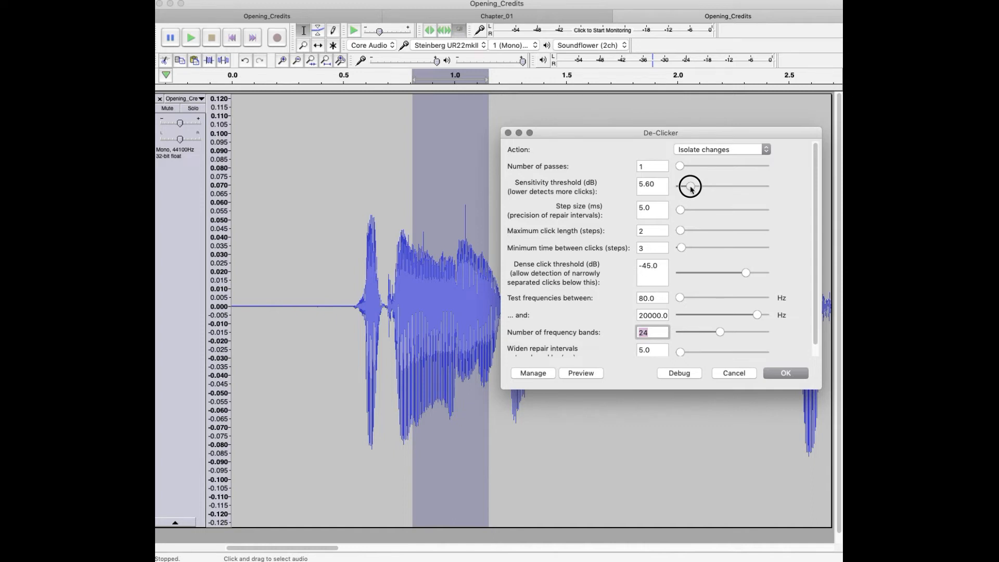
pyautogui.click(582, 374)
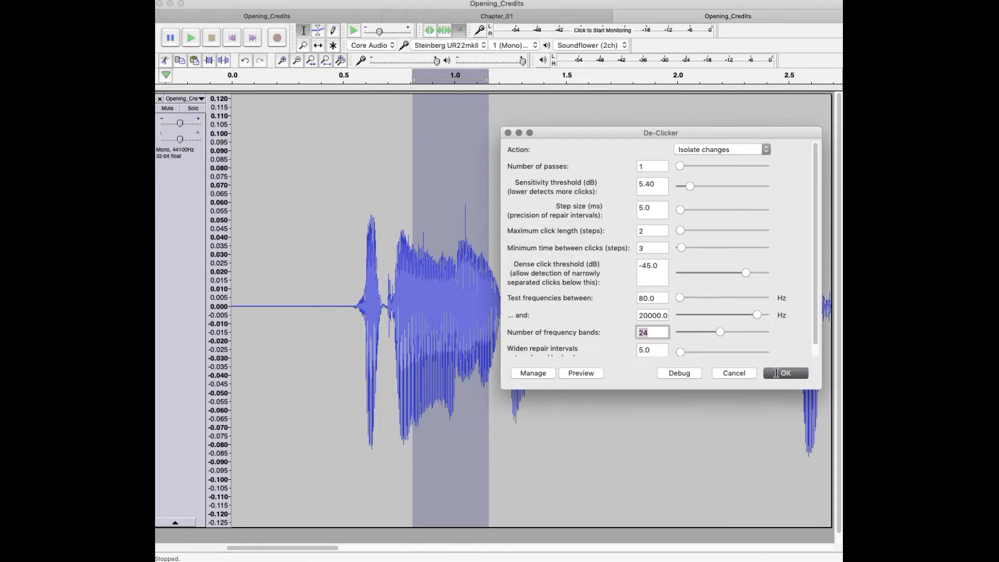
pyautogui.press('Return')
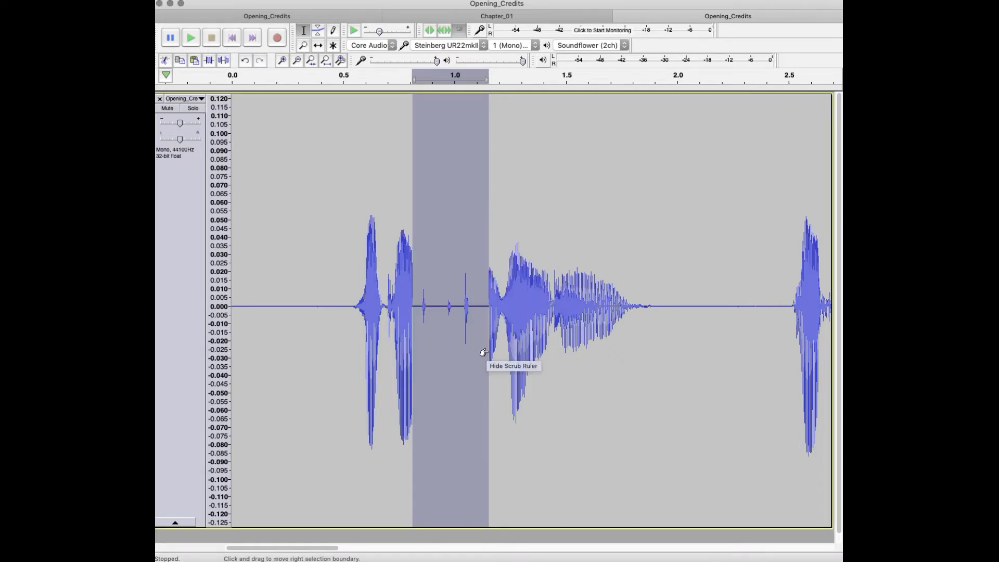
# Step: Undo the isolated-changes render and run De-Clicker on the same selection with its action set to Apply changes
pyautogui.press('super+z')
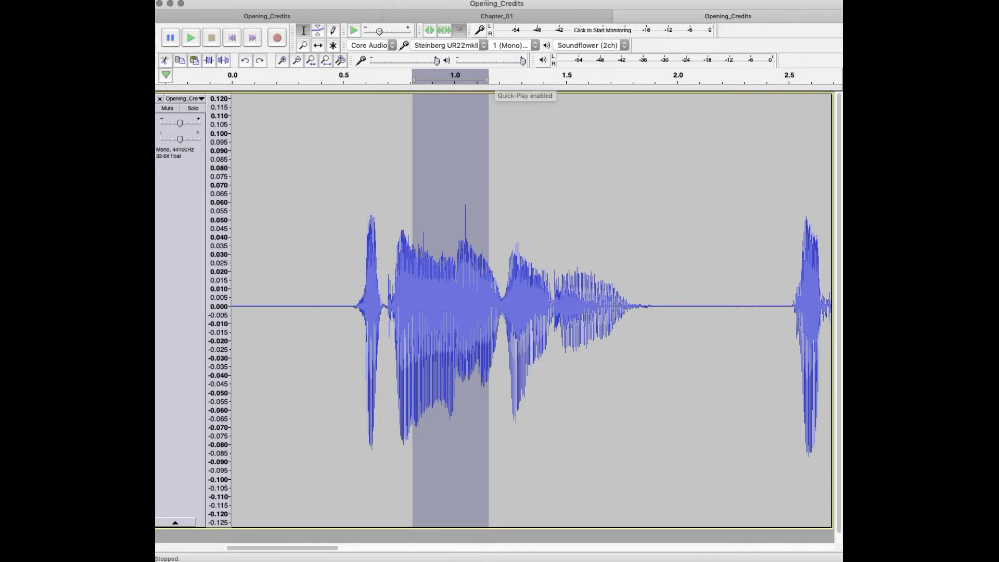
pyautogui.click(463, 0)
pyautogui.scroll(-10, 543, 442)
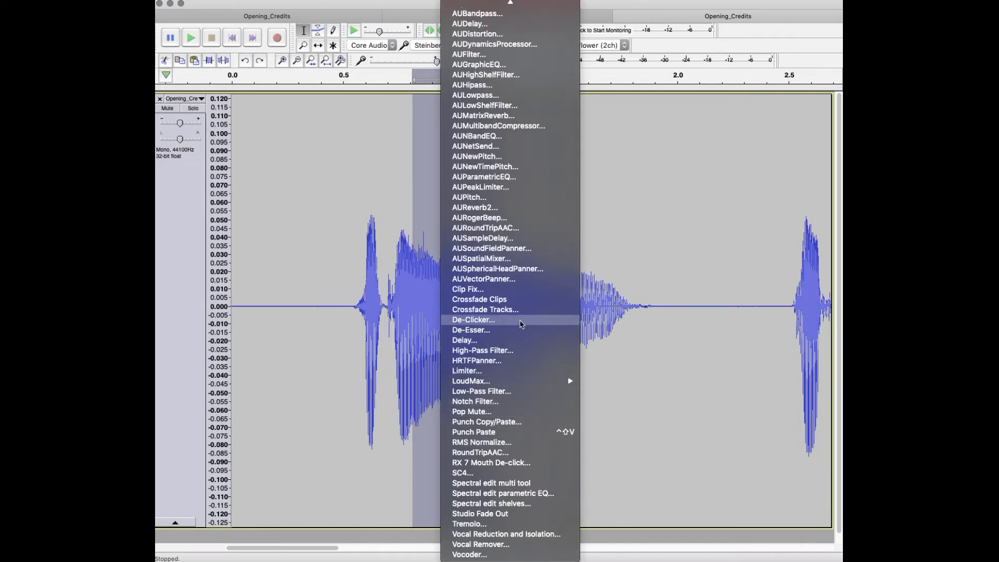
pyautogui.click(520, 325)
pyautogui.click(582, 176)
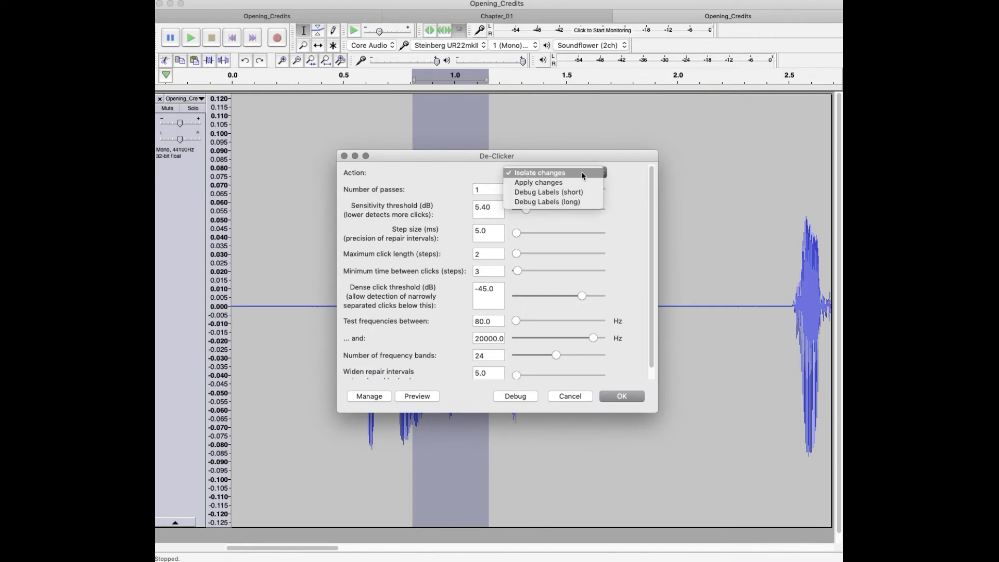
pyautogui.click(579, 182)
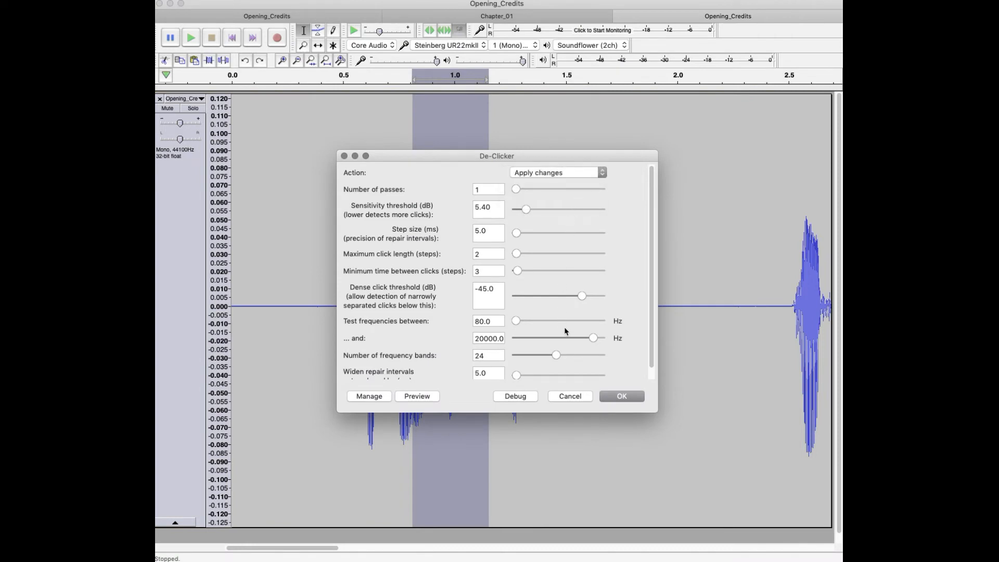
pyautogui.click(622, 397)
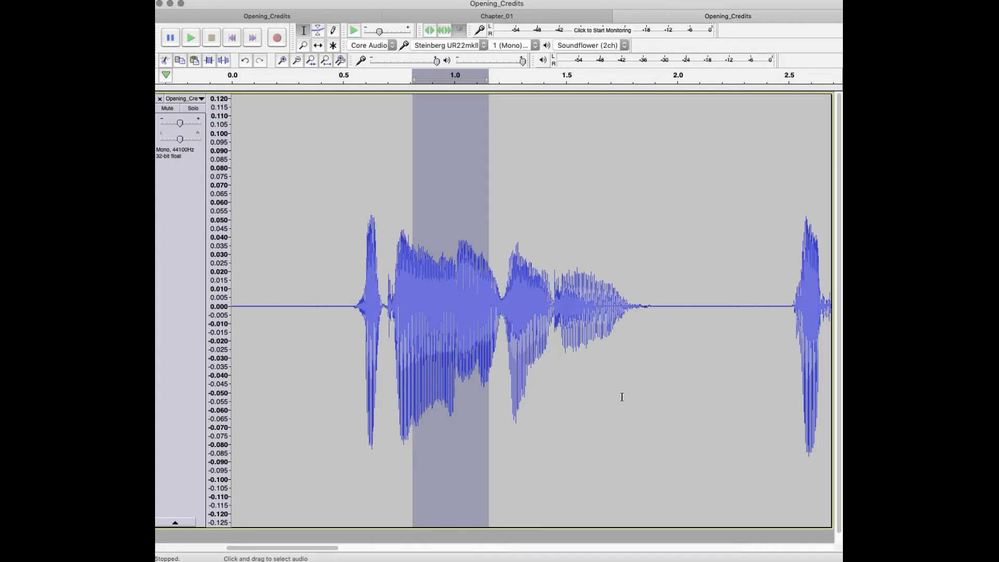
# Step: Play the repaired narration from about 0.67 s, just before the de-clicked word
pyautogui.click(382, 276)
pyautogui.press('space')
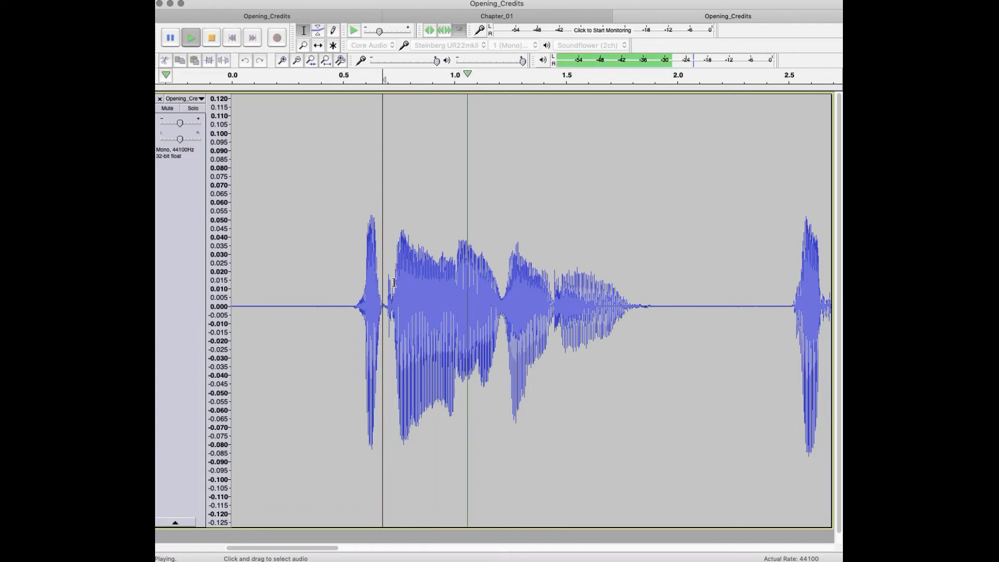
pyautogui.press('space')
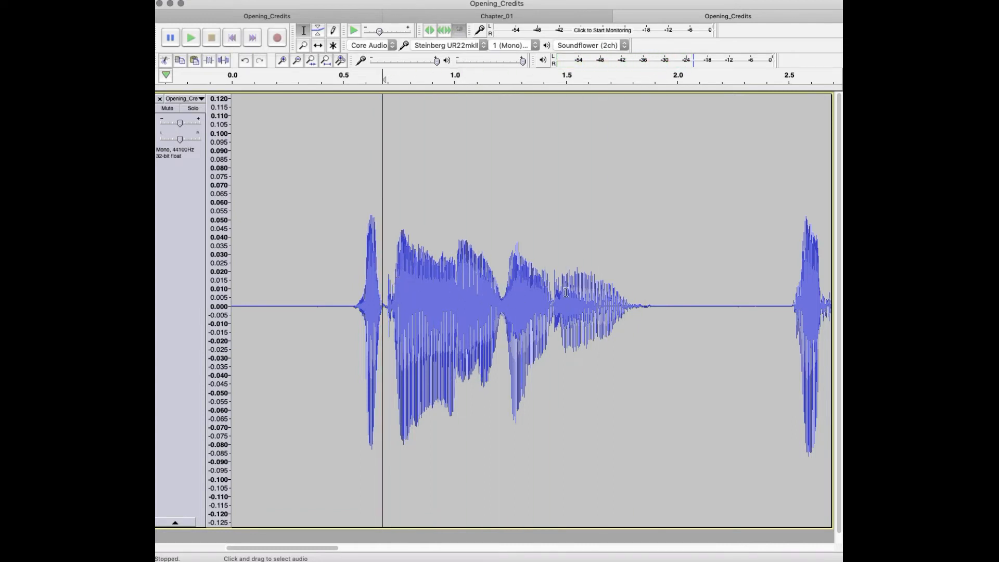
# Step: Audition the narration further along, starting at about 3.35 s and again at about 4.0 s, to listen for mouth clicks
pyautogui.moveTo(762, 292); pyautogui.dragTo(616, 291)
pyautogui.click(592, 306)
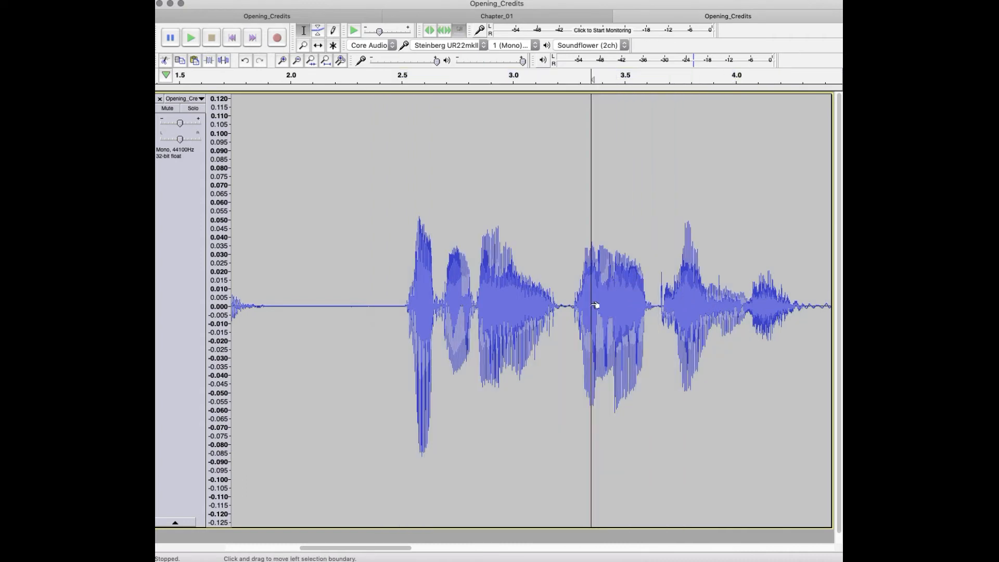
pyautogui.press('space')
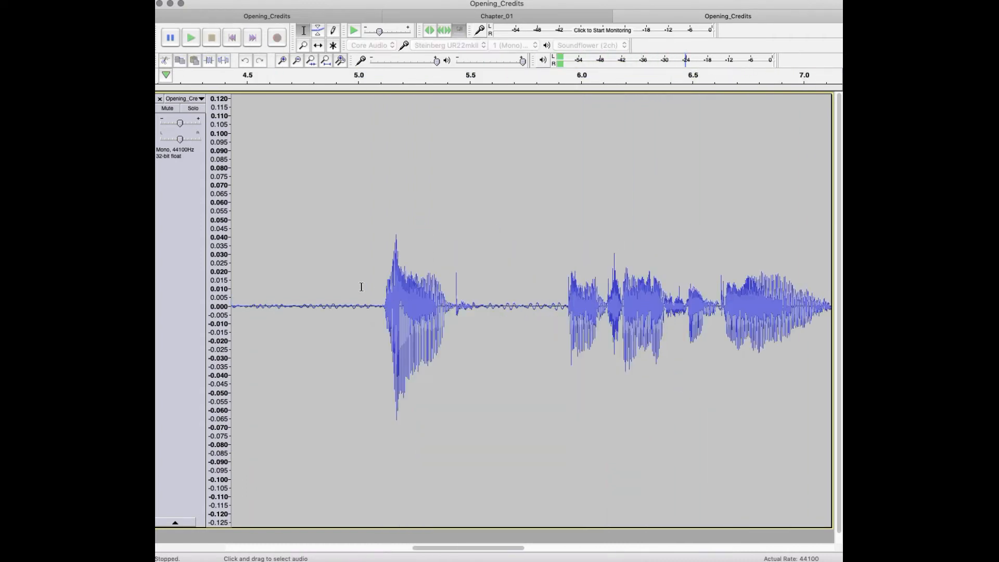
pyautogui.moveTo(343, 286)
pyautogui.mouseDown()
pyautogui.moveTo(196, 211)
pyautogui.moveTo(338, 239)
pyautogui.moveTo(354, 291)
pyautogui.mouseUp()
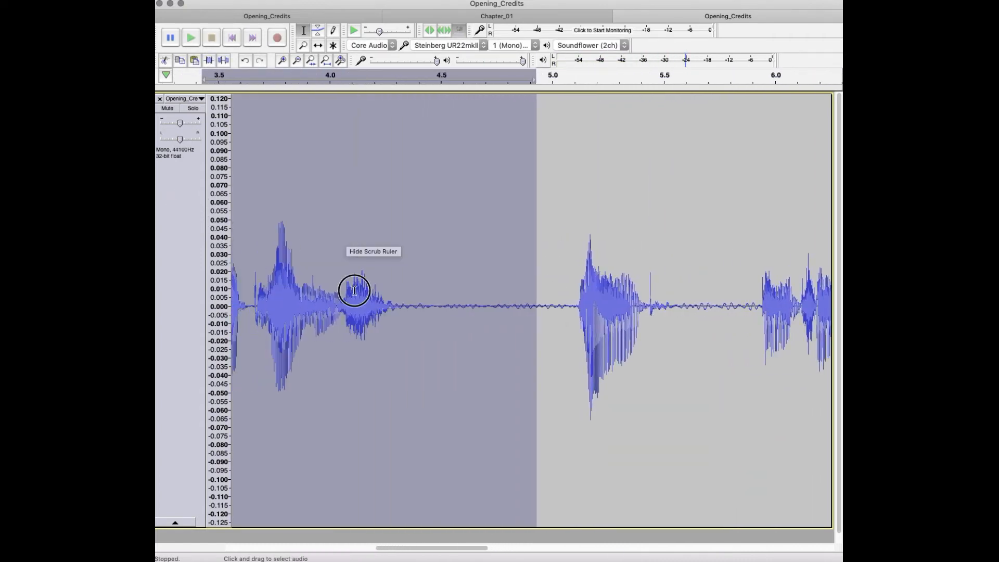
pyautogui.click(355, 290)
pyautogui.press('space')
pyautogui.press('space')
pyautogui.click(335, 294)
pyautogui.press('space')
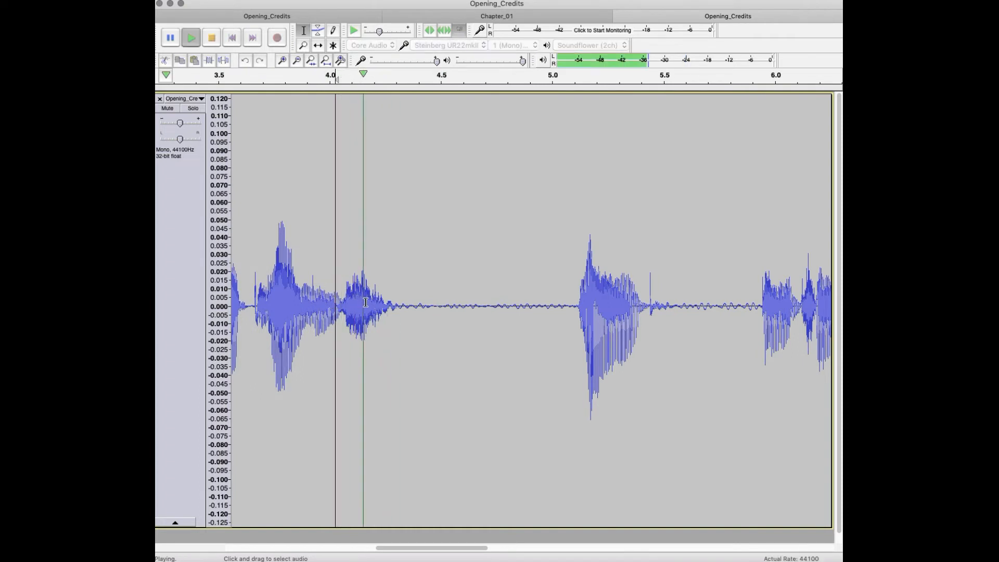
pyautogui.press('space')
# Step: Select about 4.02 to 4.33 s and replay the phrase from about 4.0 s and about 3.6 s to check for clicks
pyautogui.keyDown('shift'); pyautogui.click(405, 300); pyautogui.keyUp('shift')
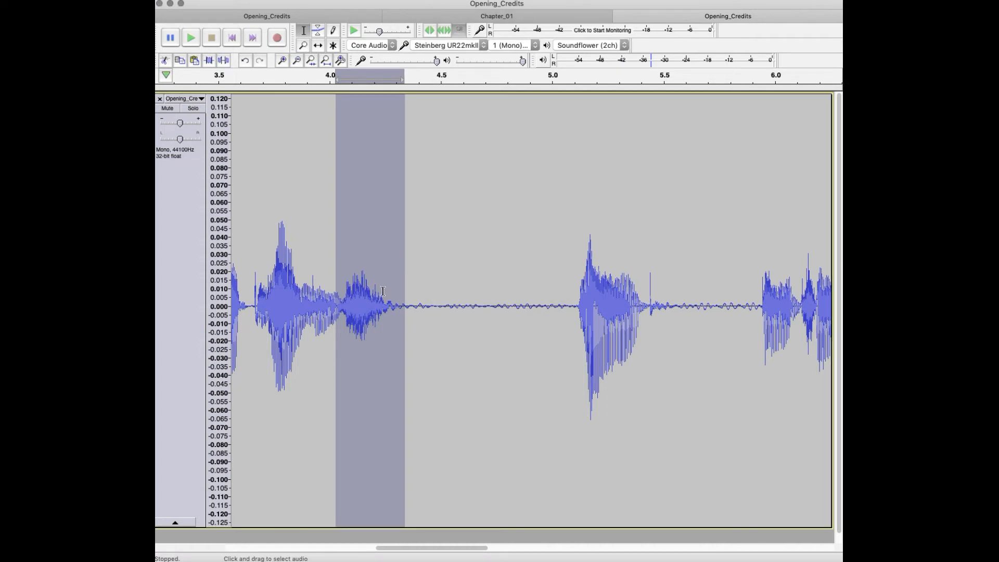
pyautogui.click(334, 297)
pyautogui.press('space')
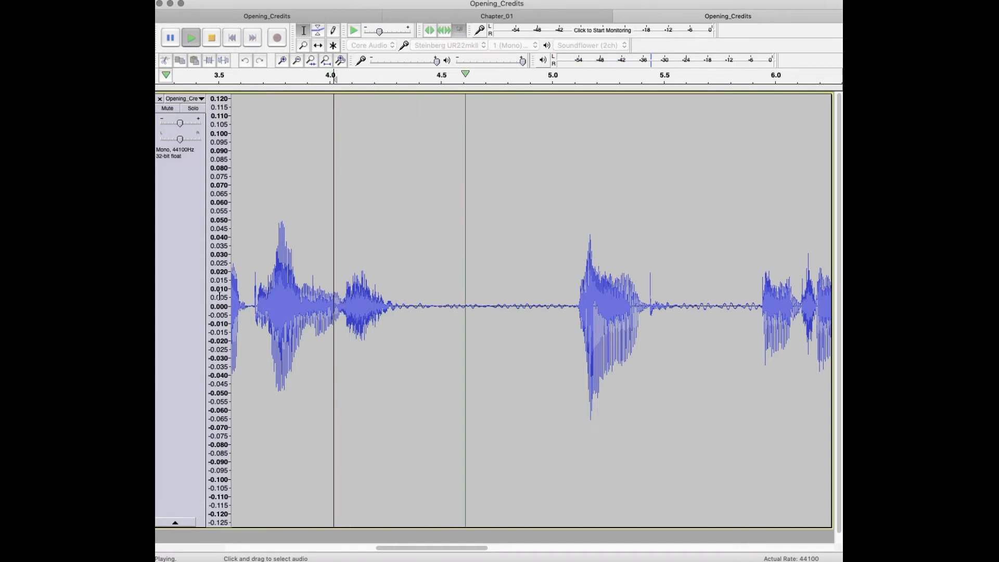
pyautogui.press('space')
pyautogui.click(243, 309)
pyautogui.press('space')
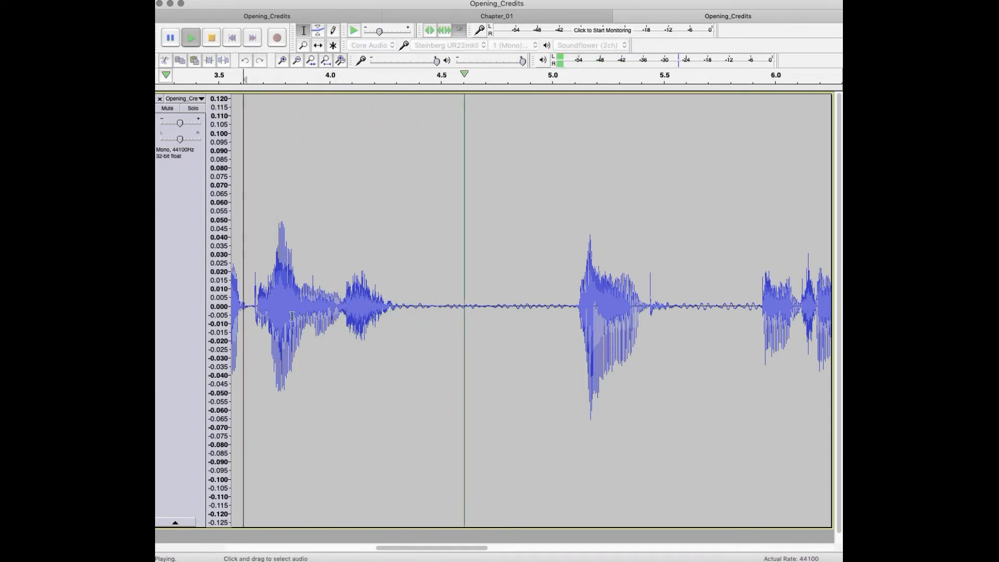
pyautogui.press('space')
# Step: Select the word from about 5.05 to 5.56 s, repeat De-Clicker on it, and play back the result
pyautogui.moveTo(564, 306); pyautogui.dragTo(676, 293)
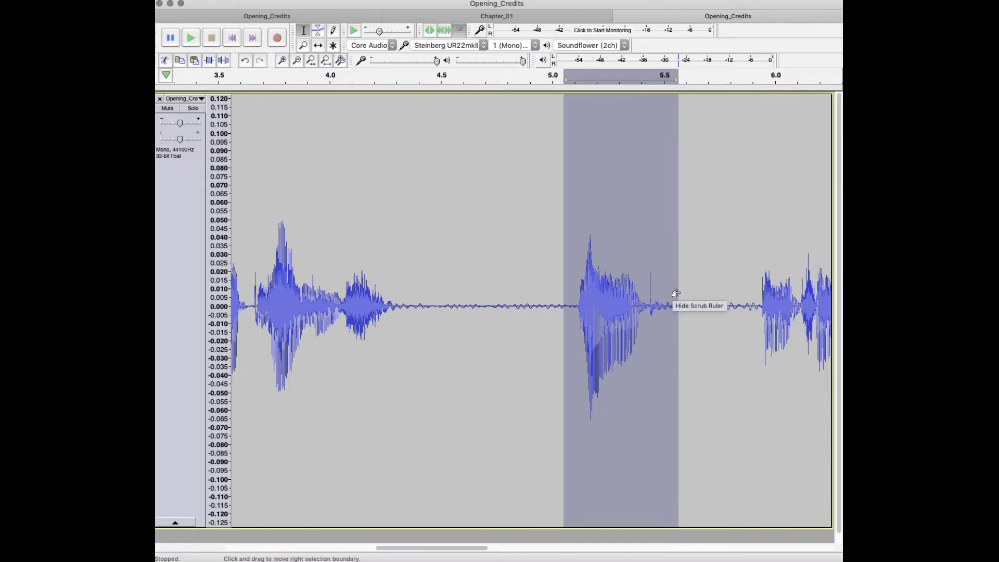
pyautogui.press('super+r')
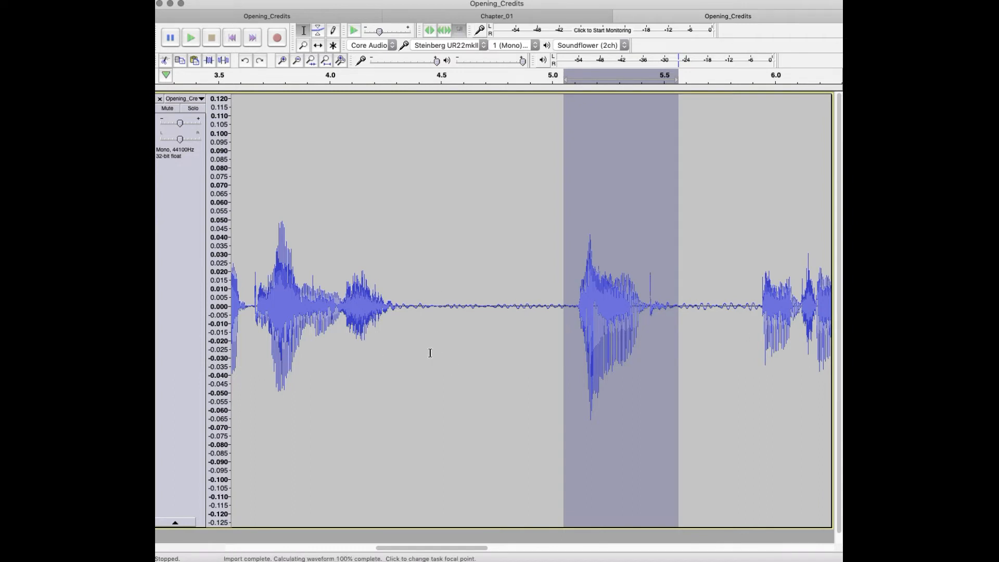
pyautogui.click(549, 318)
pyautogui.press('space')
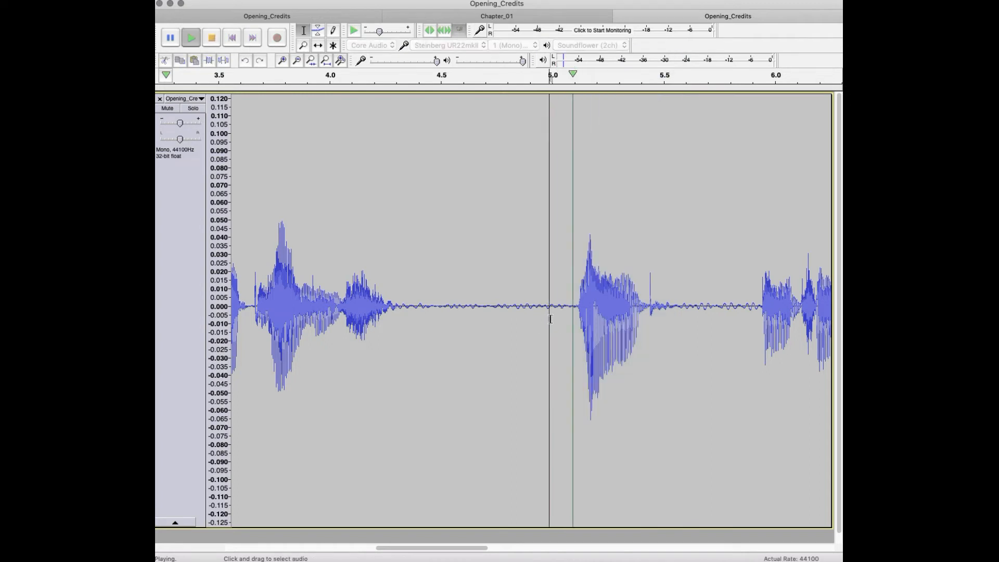
pyautogui.press('space')
pyautogui.click(561, 317)
pyautogui.press('space')
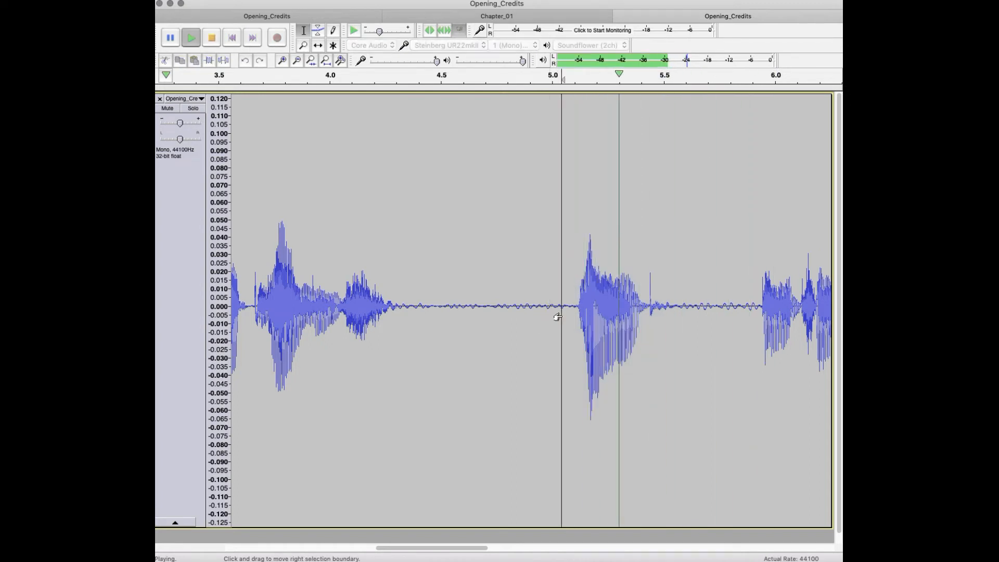
pyautogui.press('space')
# Step: Select the short spike after the word, from about 5.41 to 5.51 s, and play it
pyautogui.moveTo(645, 292); pyautogui.dragTo(666, 294)
pyautogui.press('space')
pyautogui.press('space')
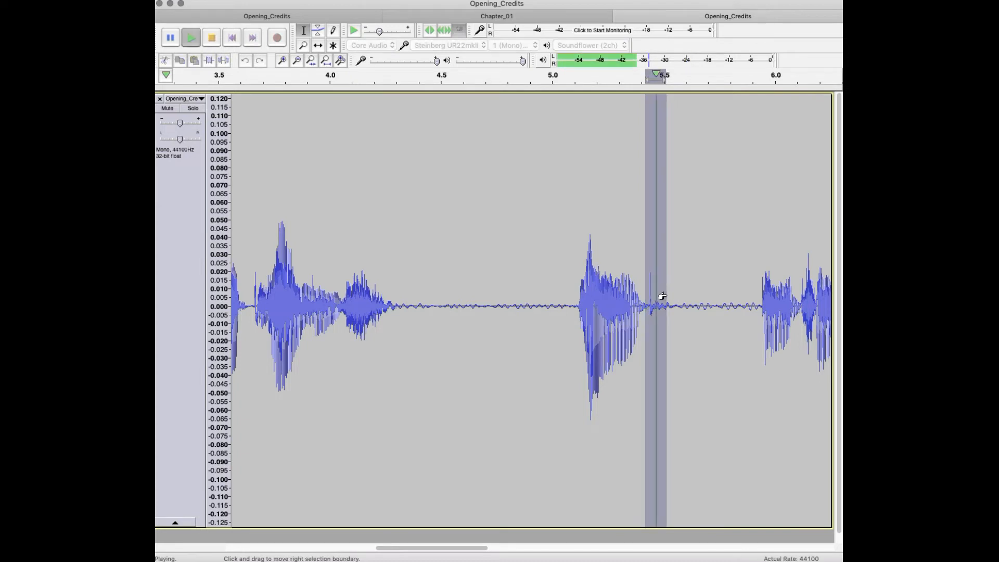
# Step: Repeat De-Clicker on the isolated word and its trailing spike, from about 4.97 to 5.70 s, and play the result from about 5.3 s
pyautogui.click(580, 304)
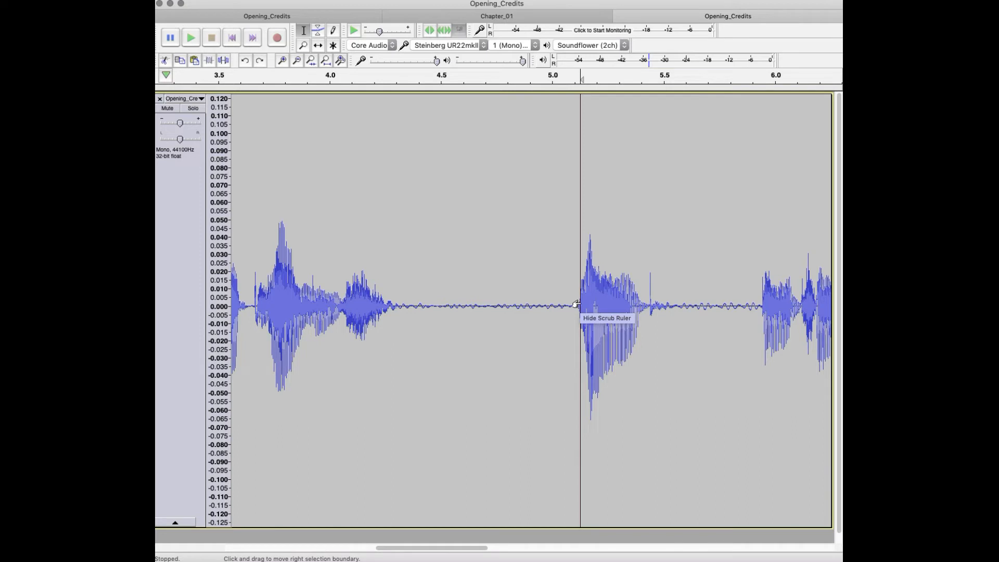
pyautogui.moveTo(556, 294); pyautogui.dragTo(642, 308)
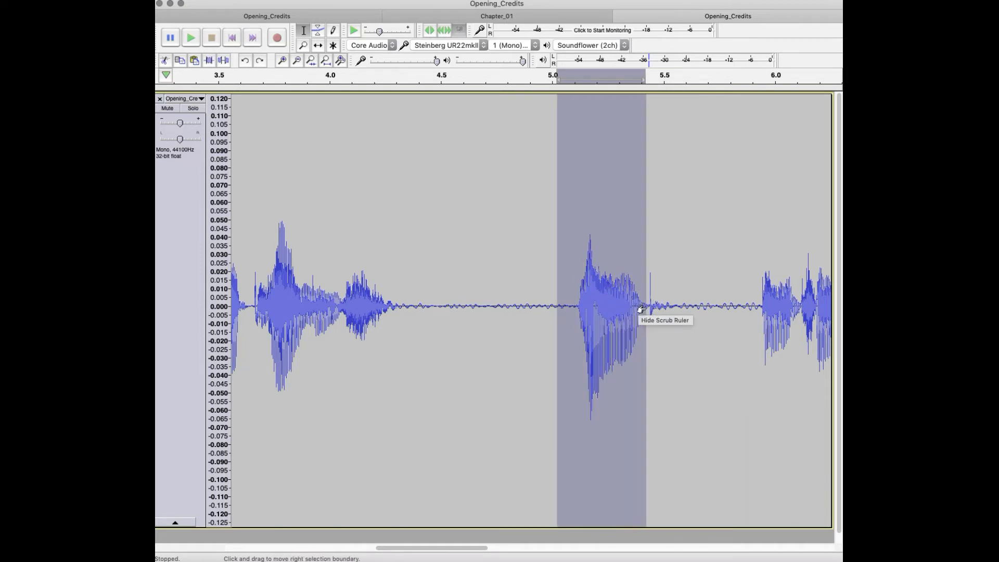
pyautogui.moveTo(709, 333); pyautogui.dragTo(537, 295)
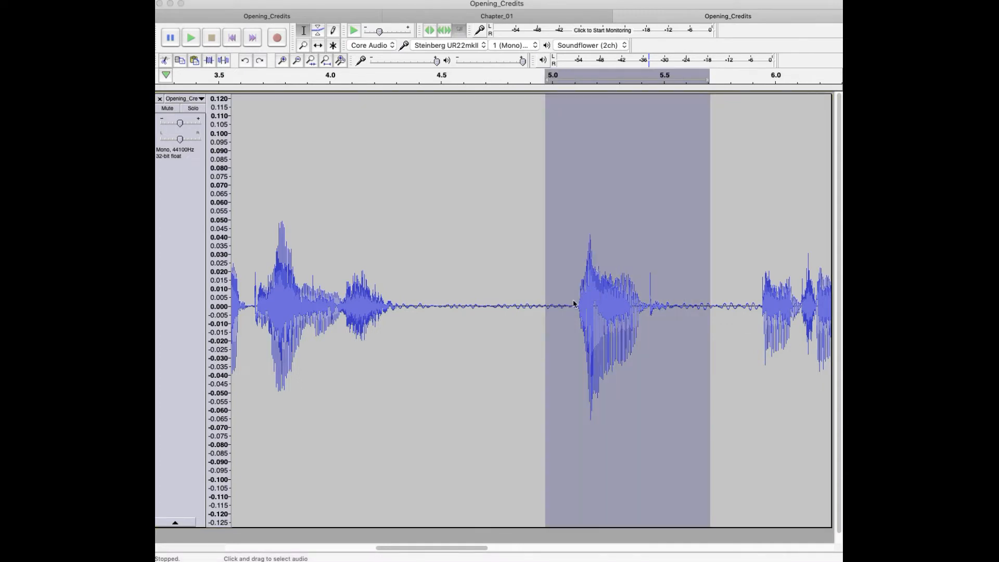
pyautogui.press('super+r')
pyautogui.click(618, 307)
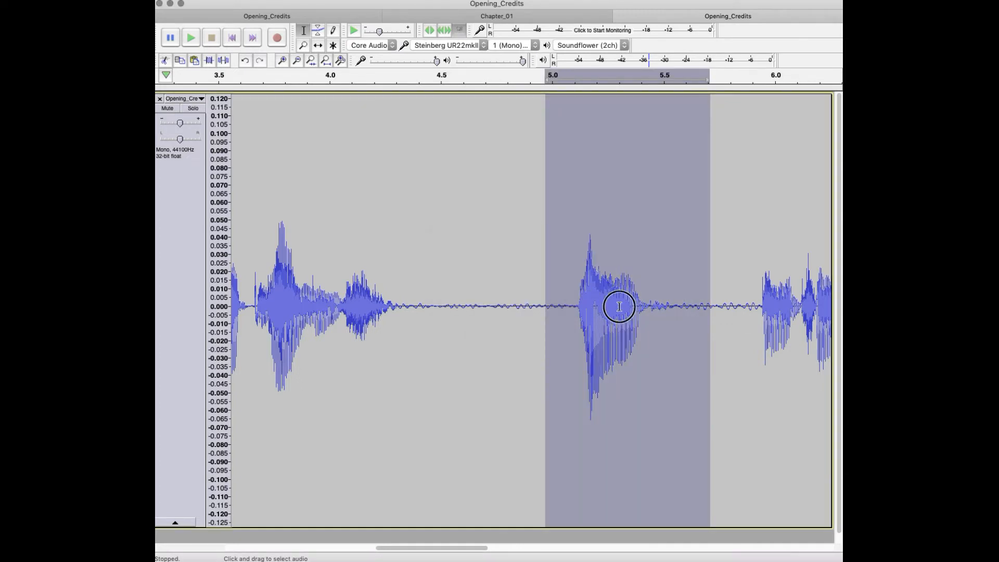
pyautogui.press('space')
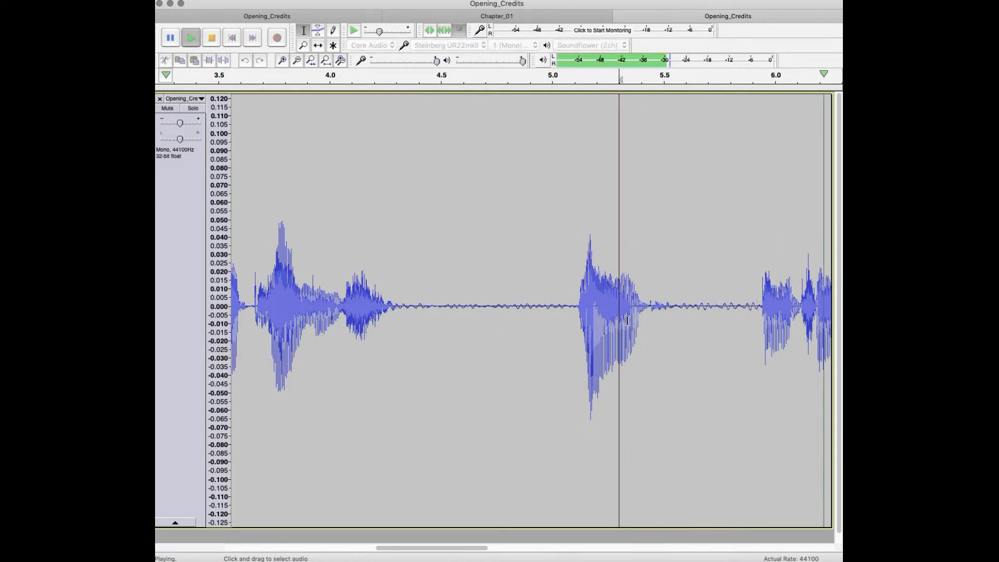
pyautogui.press('space')
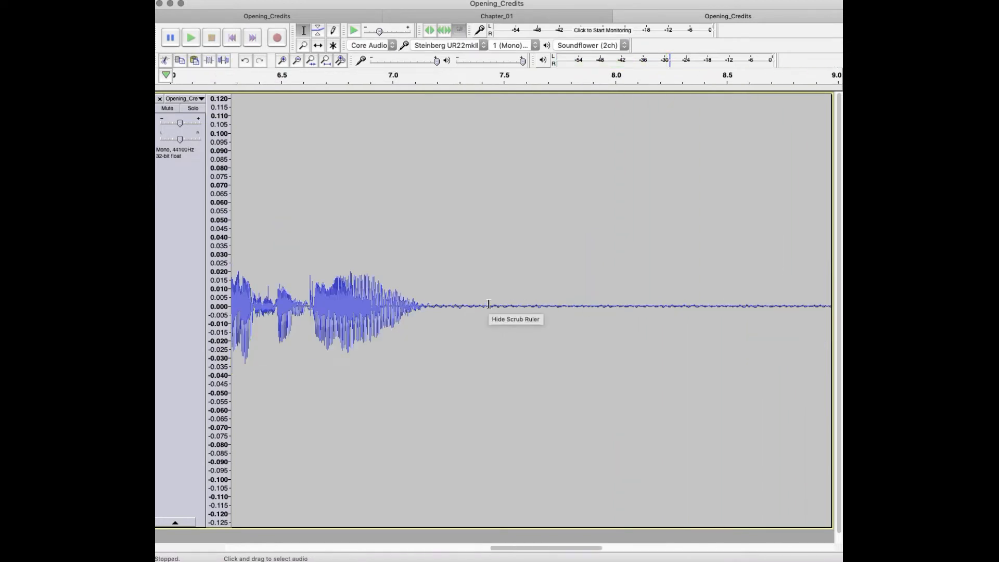
# Step: Repeat De-Clicker on the closing phrase from about 5.81 to 7.43 s and play it from about 5.95 s
pyautogui.moveTo(489, 307); pyautogui.dragTo(321, 237)
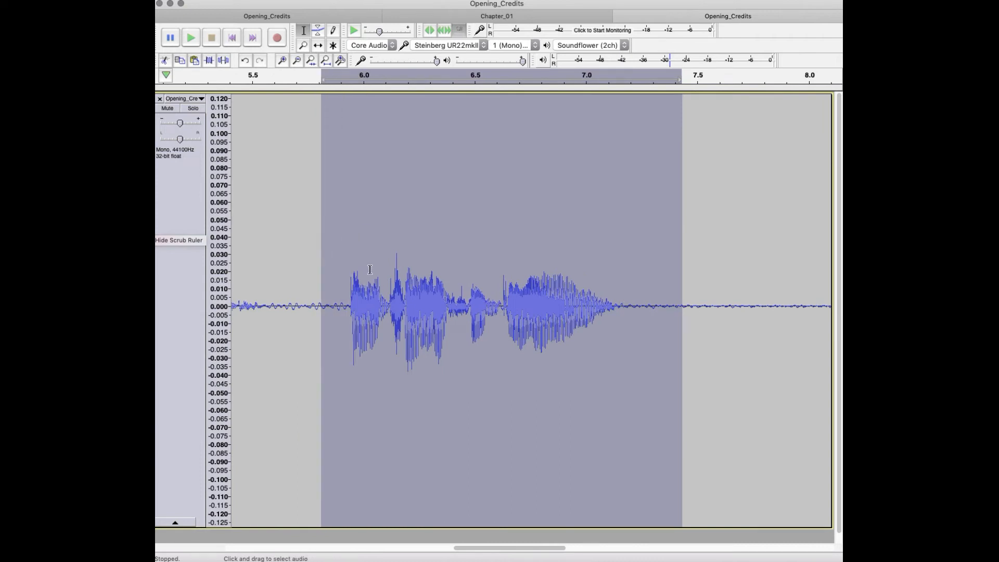
pyautogui.press('super+r')
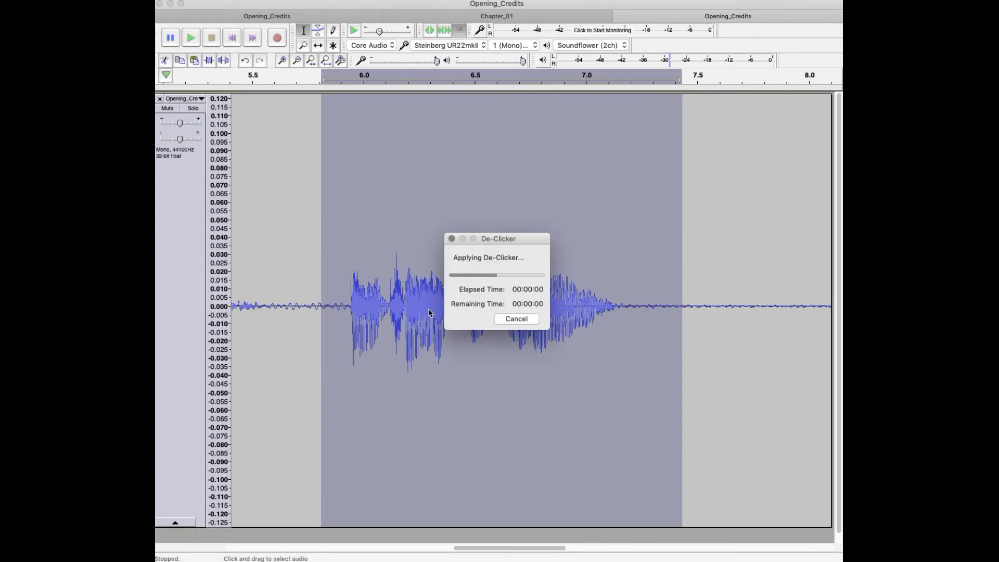
pyautogui.click(352, 306)
pyautogui.press('space')
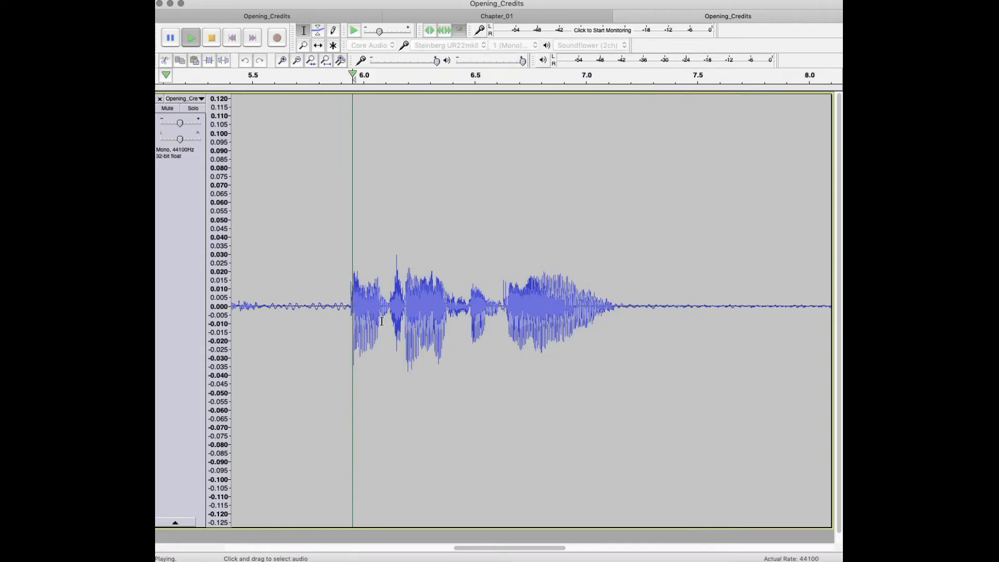
pyautogui.press('space')
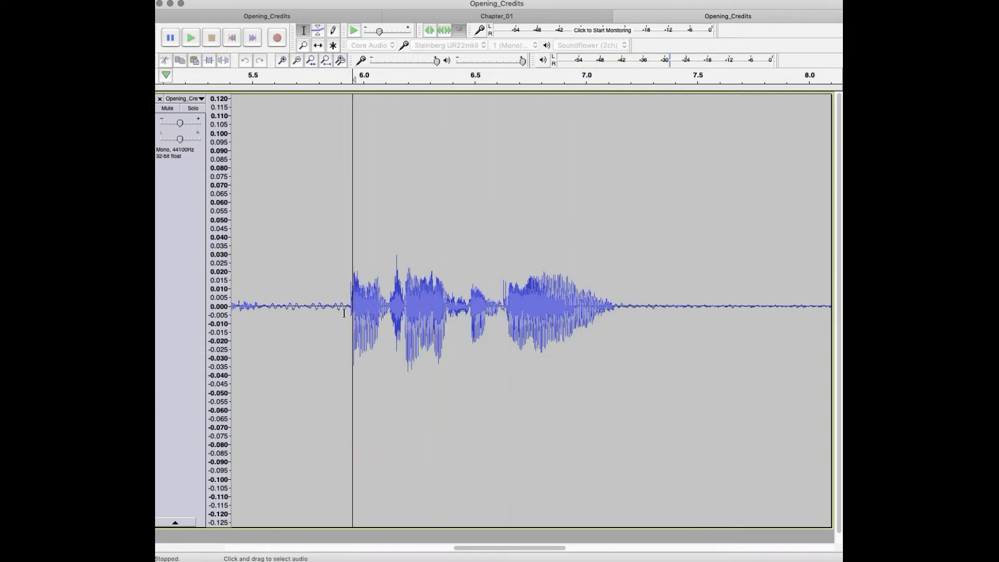
# Step: Compare the closing phrase without and with De-Clicker by undoing the effect, playing it, reapplying the effect and playing it again
pyautogui.press('super+z')
pyautogui.press('space')
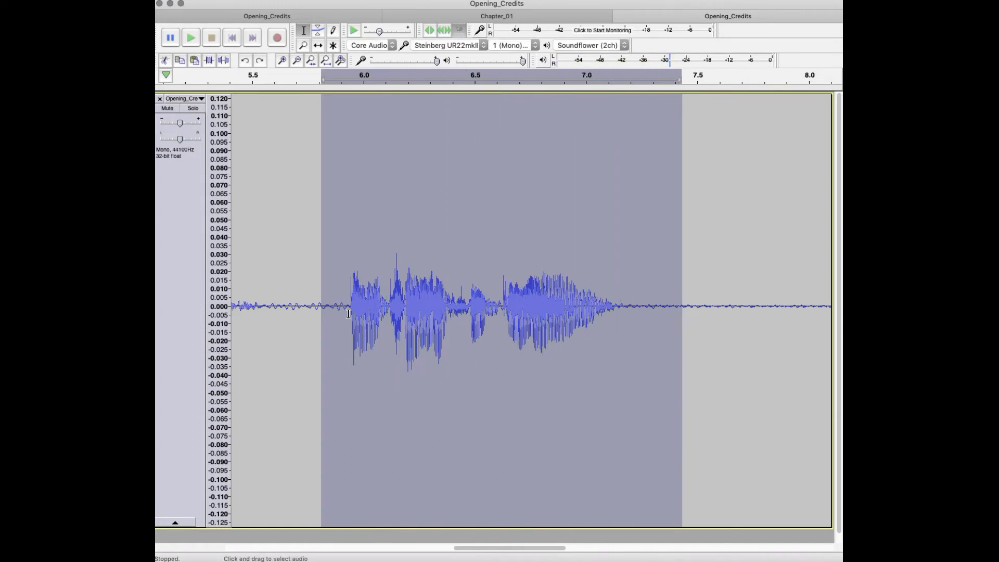
pyautogui.press('super+r')
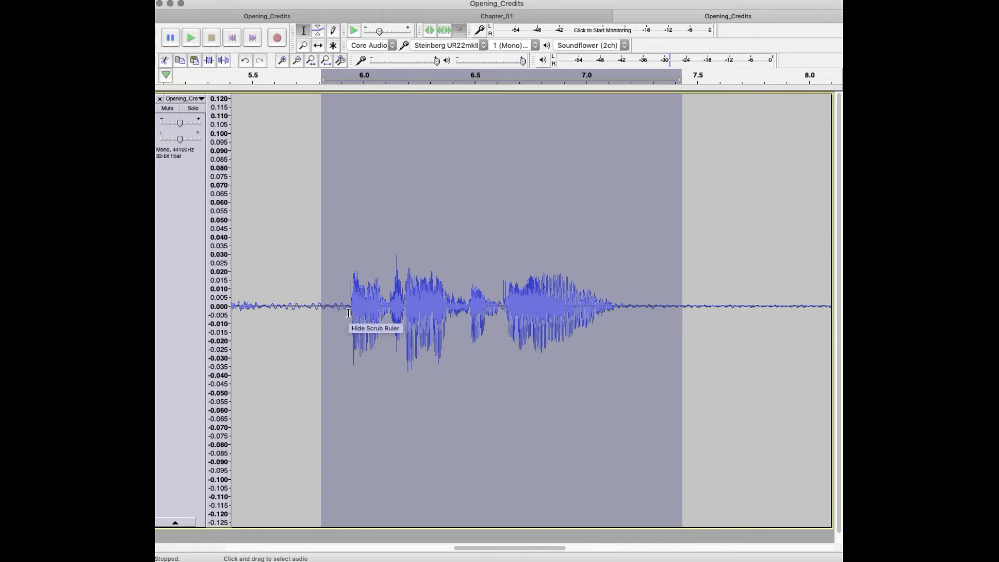
pyautogui.press('space')
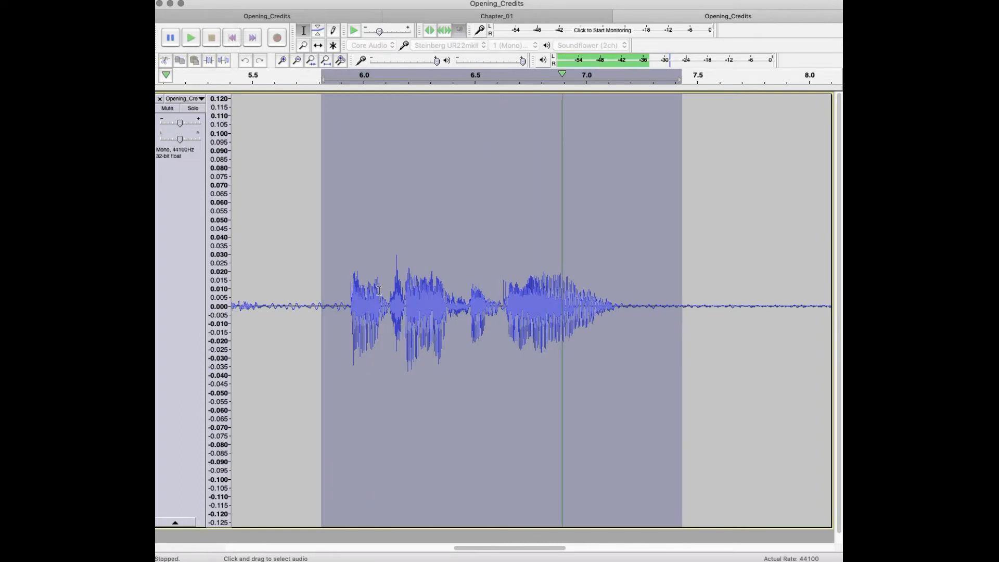
# Step: Apply De-Clicker with a 5.40 dB sensitivity threshold to only the spike from about 6.09 to 6.18 s
pyautogui.moveTo(384, 290); pyautogui.dragTo(405, 291)
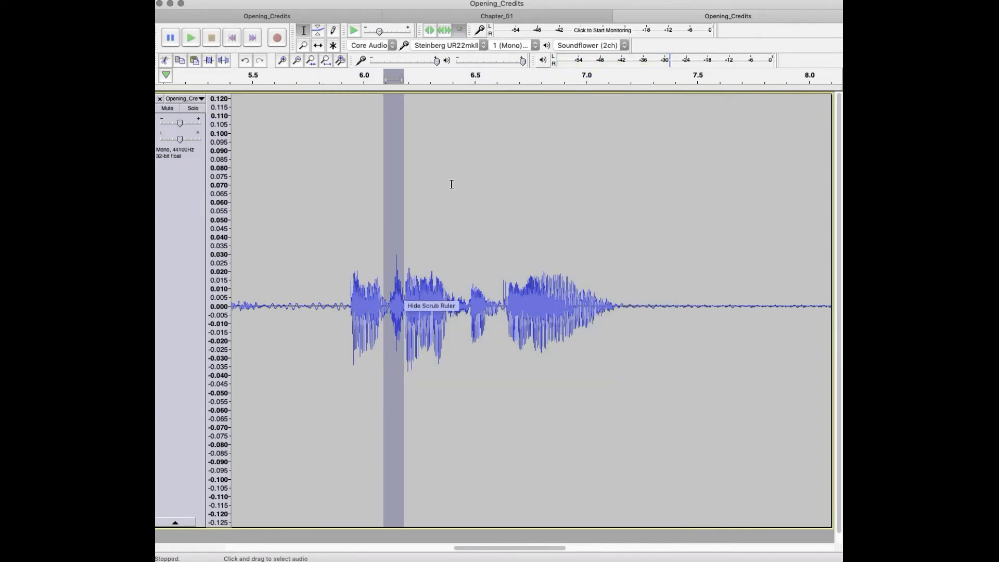
pyautogui.click(456, 0)
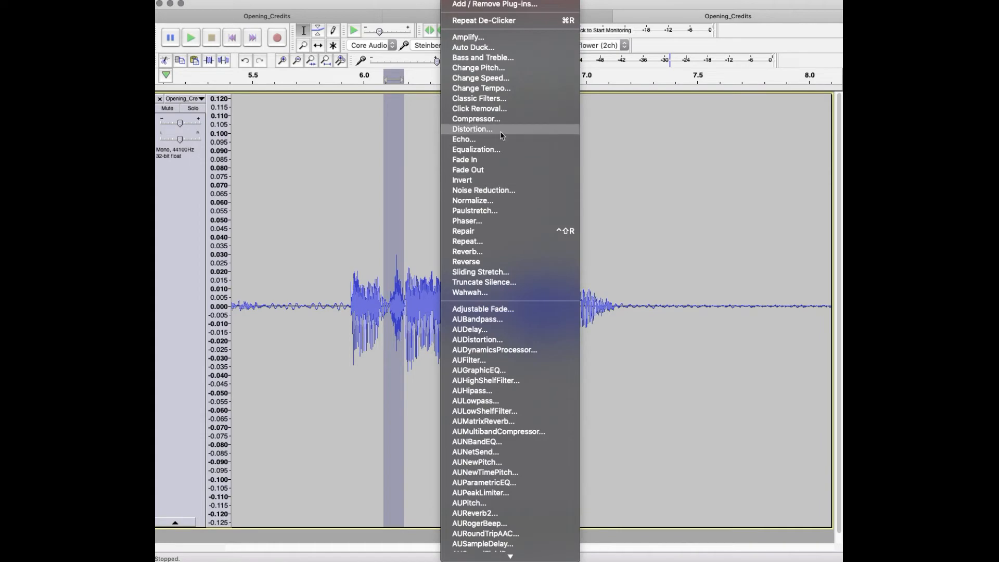
pyautogui.scroll(-5, 489, 447)
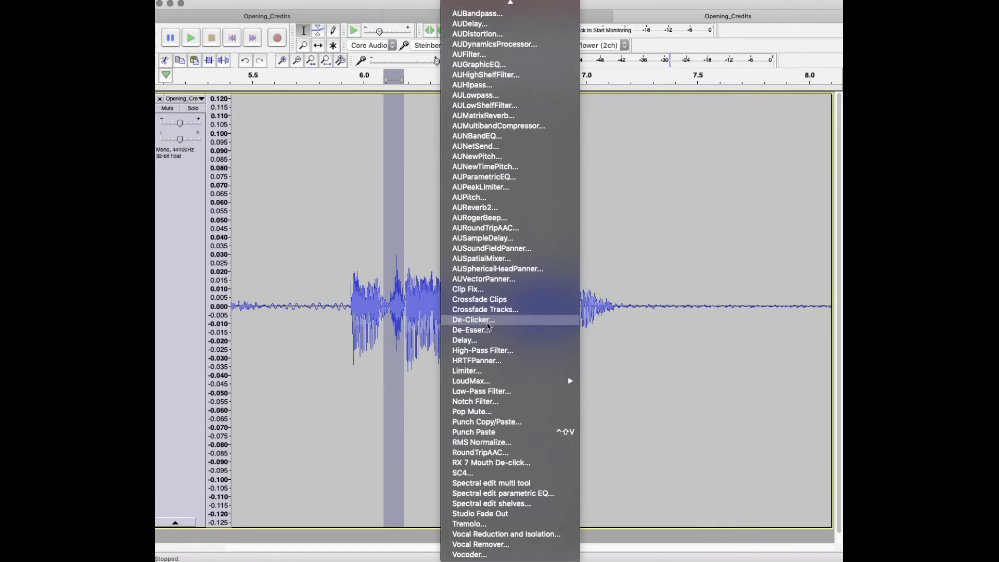
pyautogui.click(488, 321)
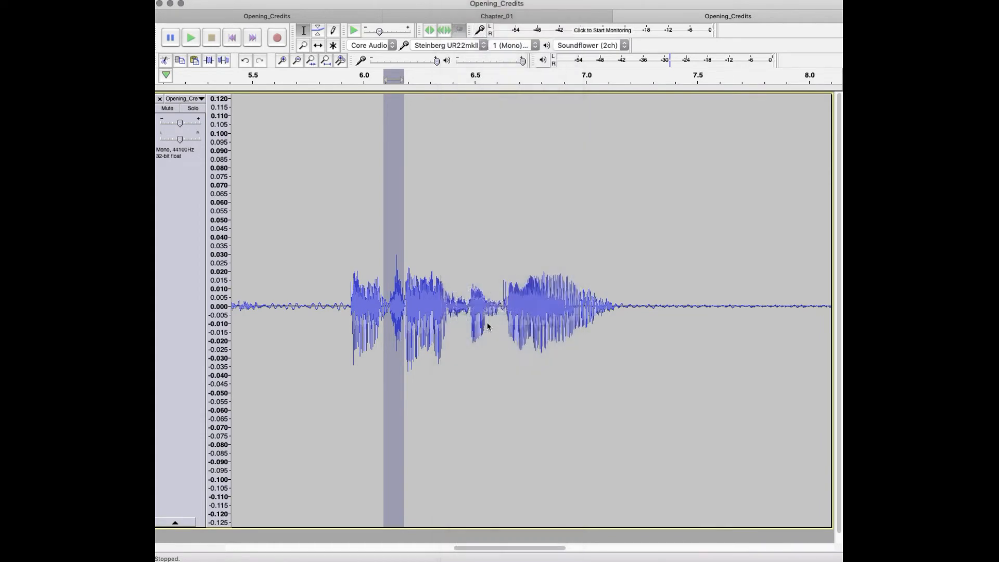
pyautogui.moveTo(493, 150); pyautogui.dragTo(687, 68)
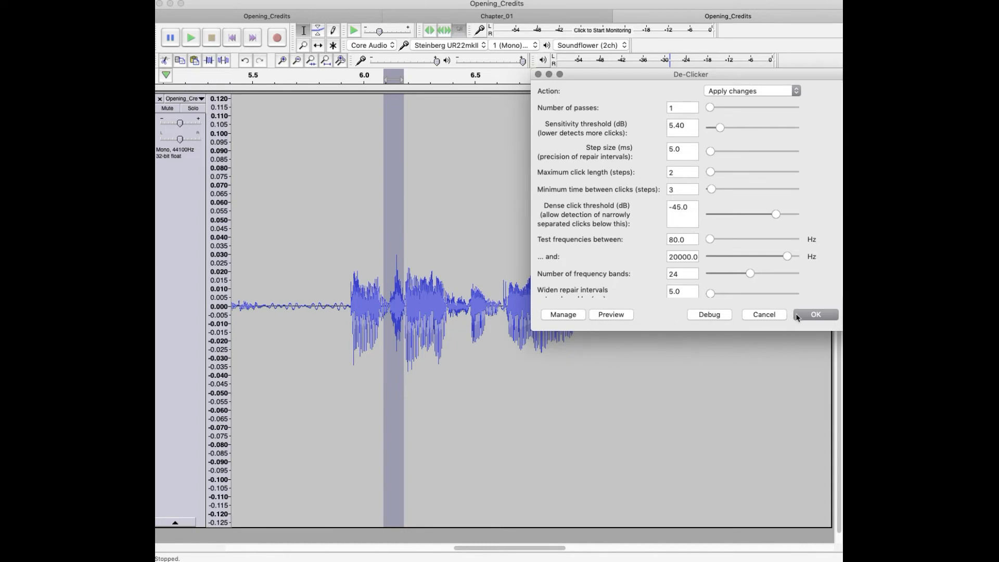
pyautogui.click(816, 315)
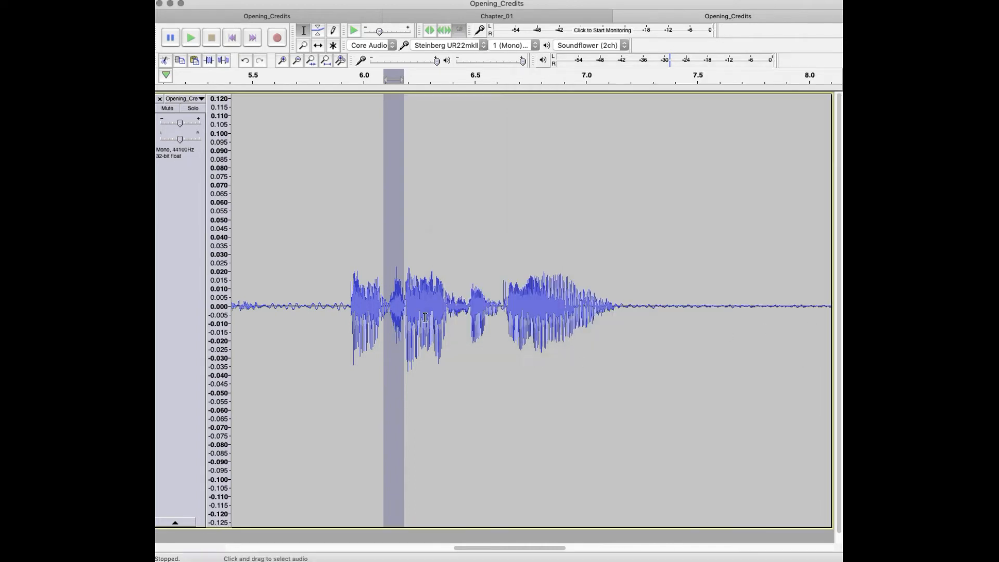
# Step: Play the repaired spike alone, and replay the closing phrase several times from about 5.9 s to check for remaining clicks
pyautogui.press('space')
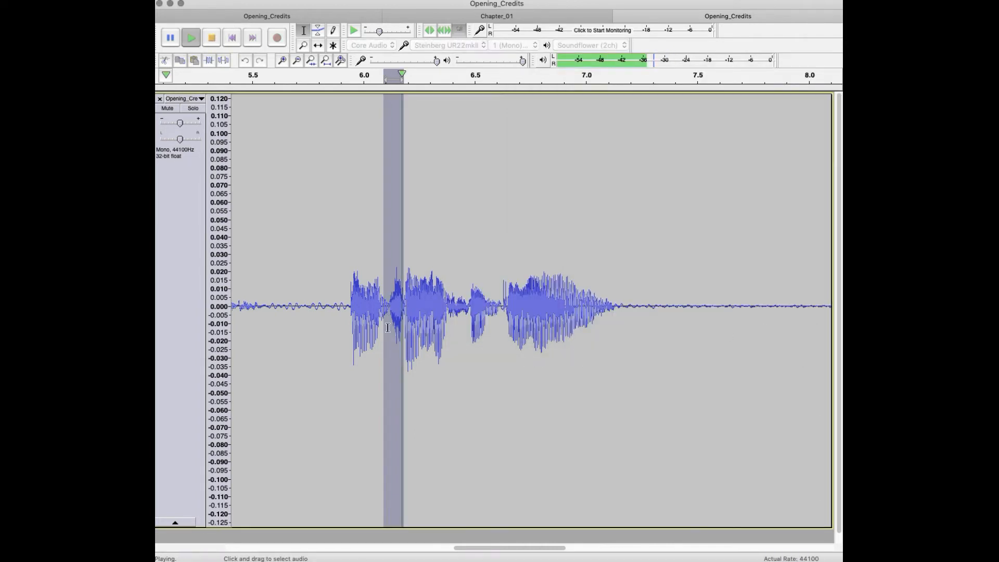
pyautogui.click(356, 311)
pyautogui.press('space')
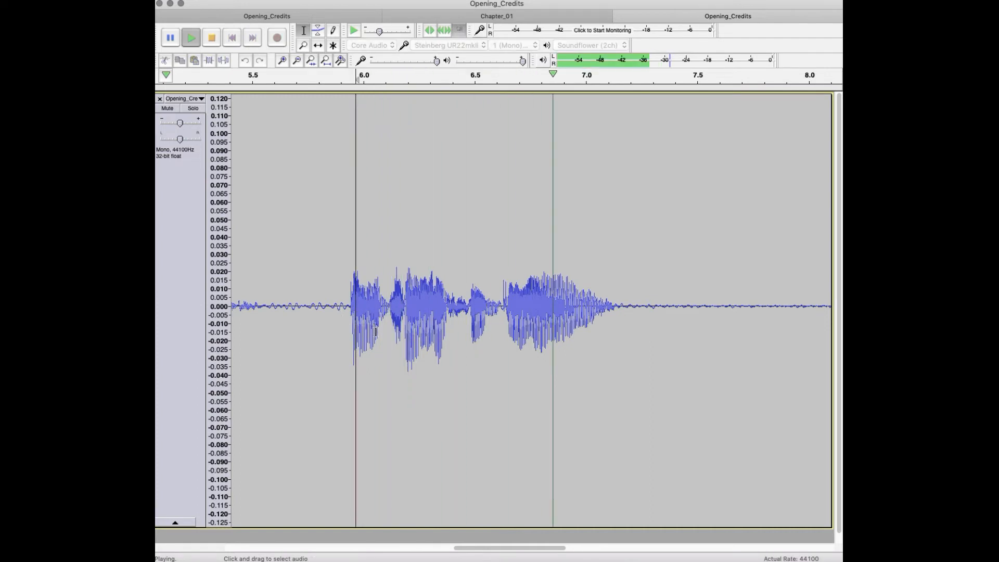
pyautogui.press('space')
pyautogui.click(352, 312)
pyautogui.press('space')
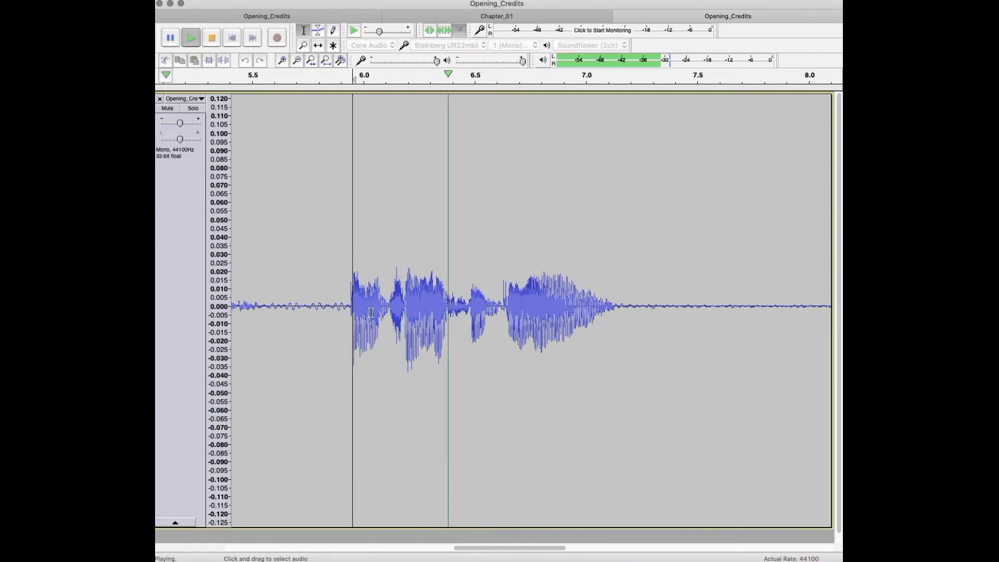
pyautogui.press('space')
pyautogui.click(344, 308)
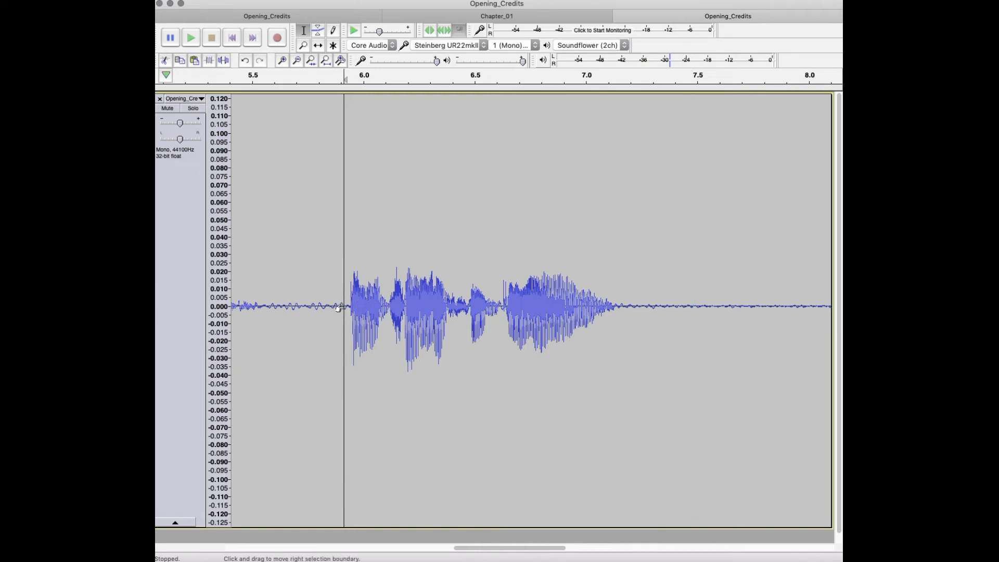
pyautogui.press('space')
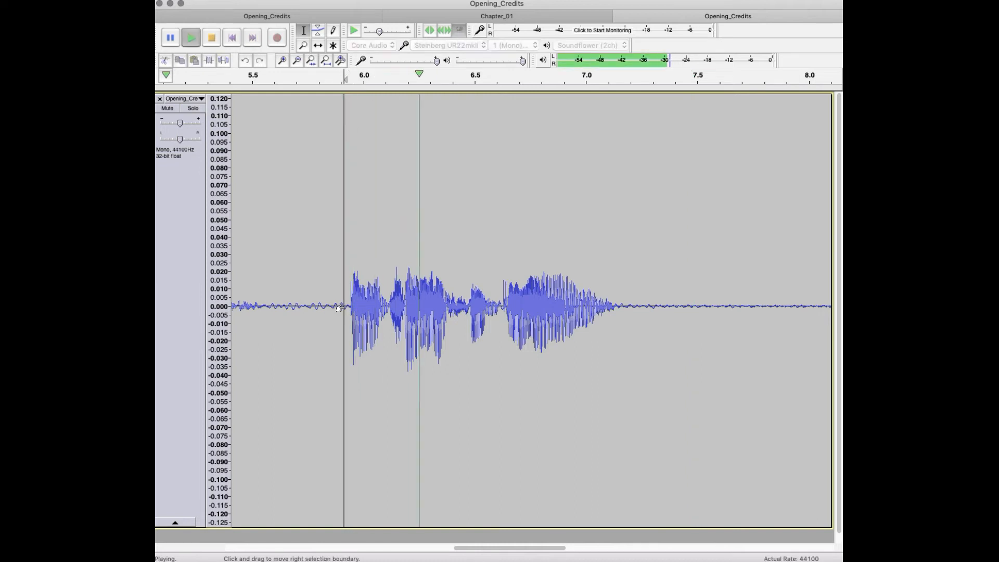
pyautogui.press('space')
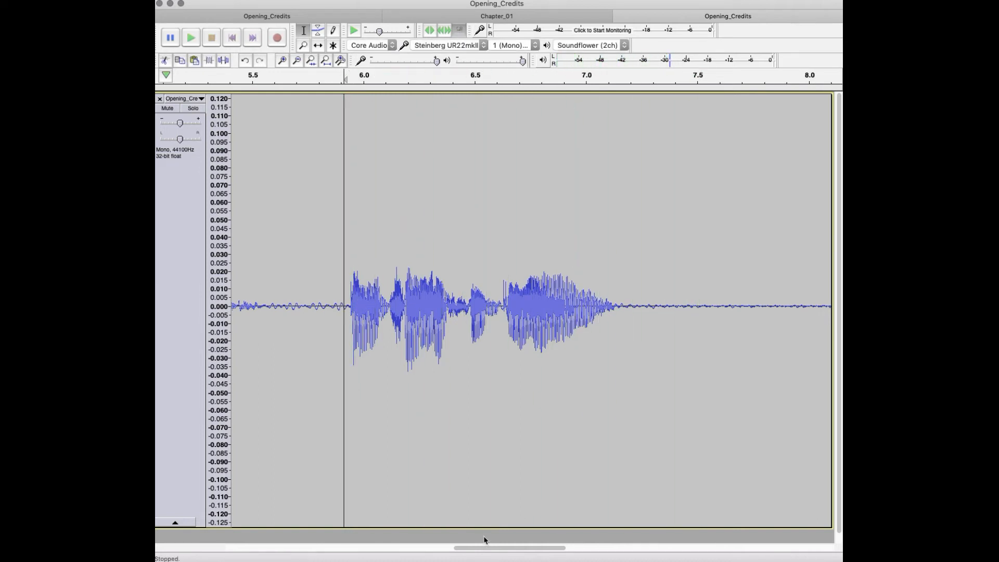
# Step: Play the whole edited narration from about 0.46 s near the start through the closing phrase
pyautogui.moveTo(494, 547); pyautogui.dragTo(182, 499)
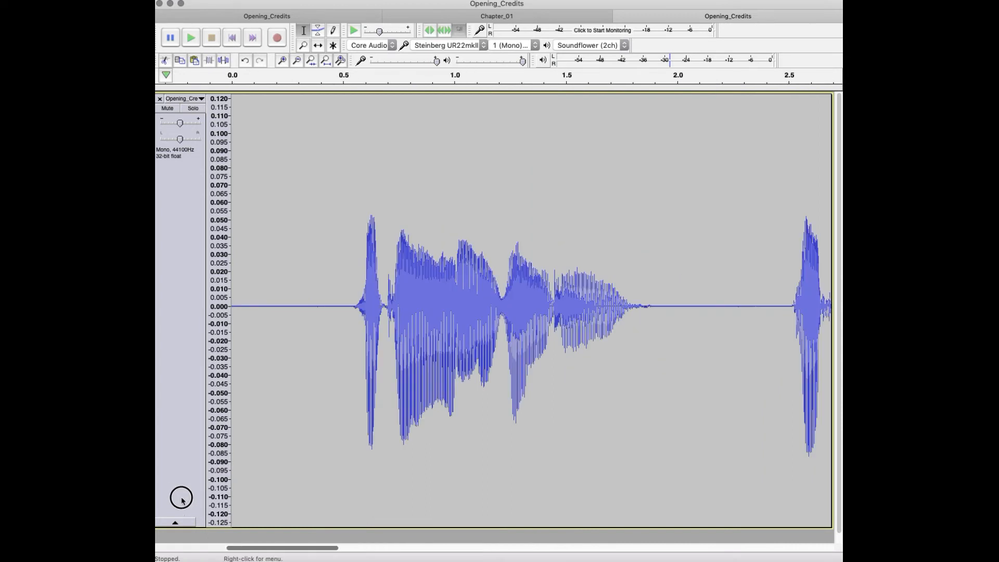
pyautogui.click(335, 342)
pyautogui.press('space')
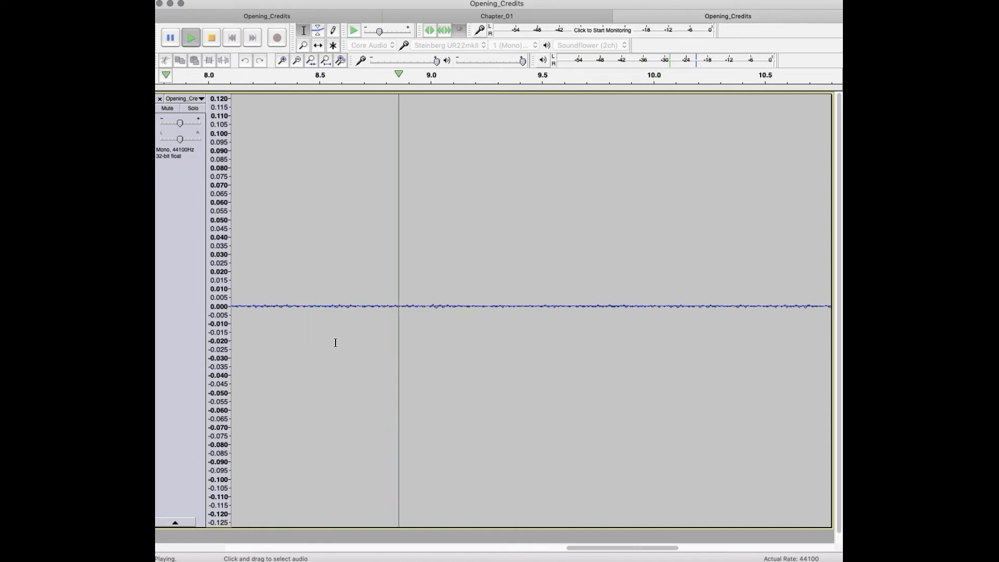
pyautogui.press('space')
# Step: Switch to the empty Opening_Credits project and open the unedited opening credits recording
pyautogui.click(358, 16)
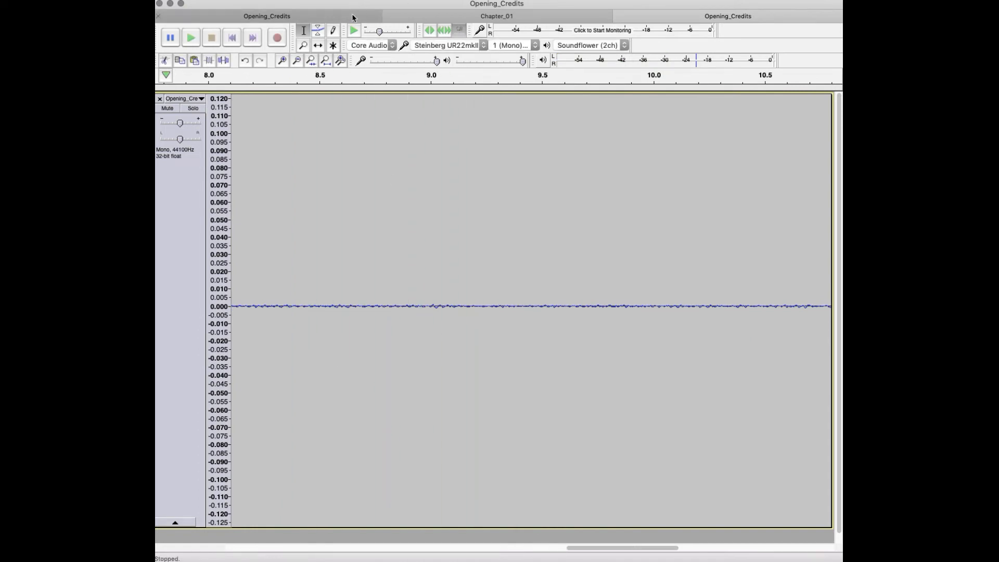
pyautogui.click(281, 112)
pyautogui.click(229, 0)
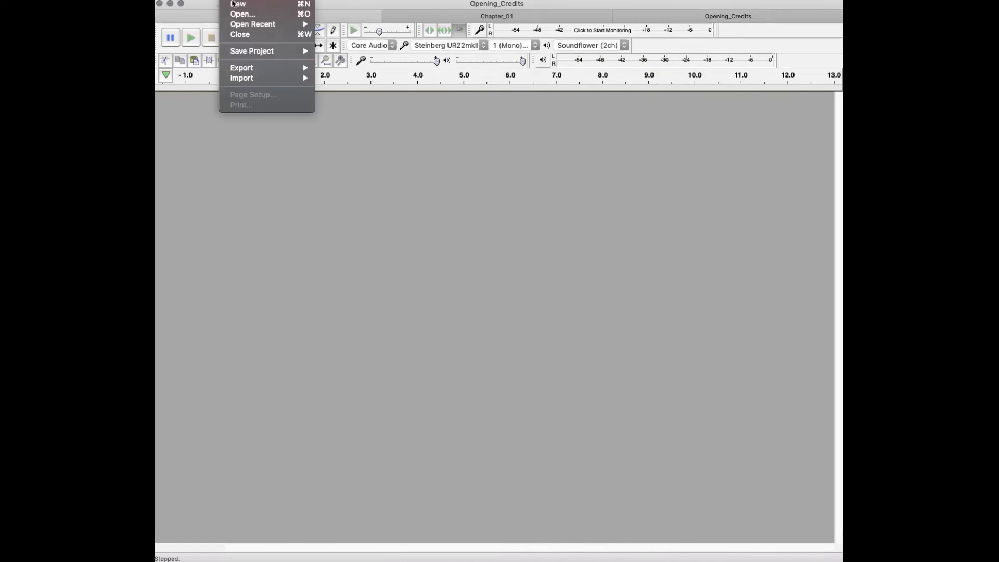
pyautogui.click(242, 15)
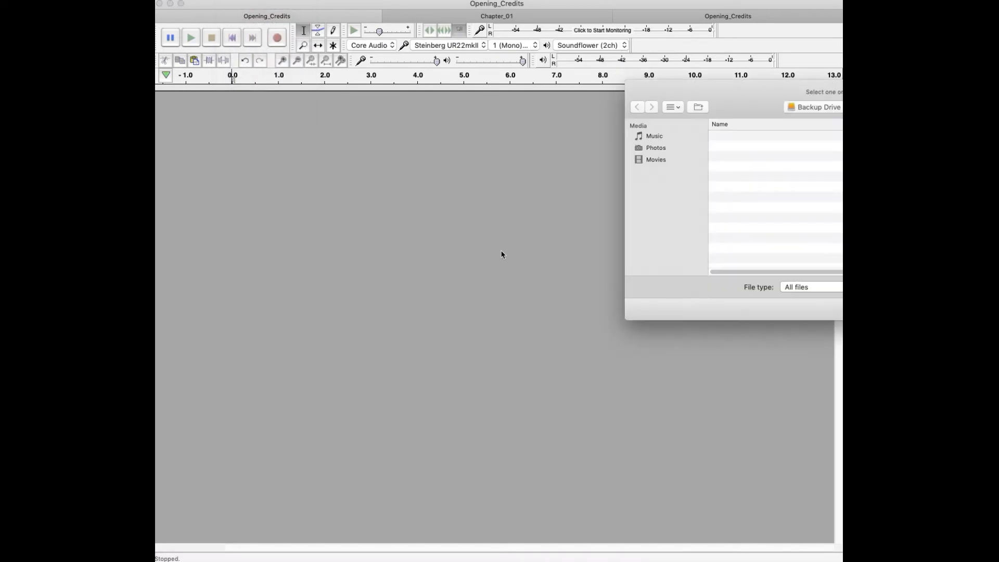
pyautogui.moveTo(768, 95); pyautogui.dragTo(842, 94)
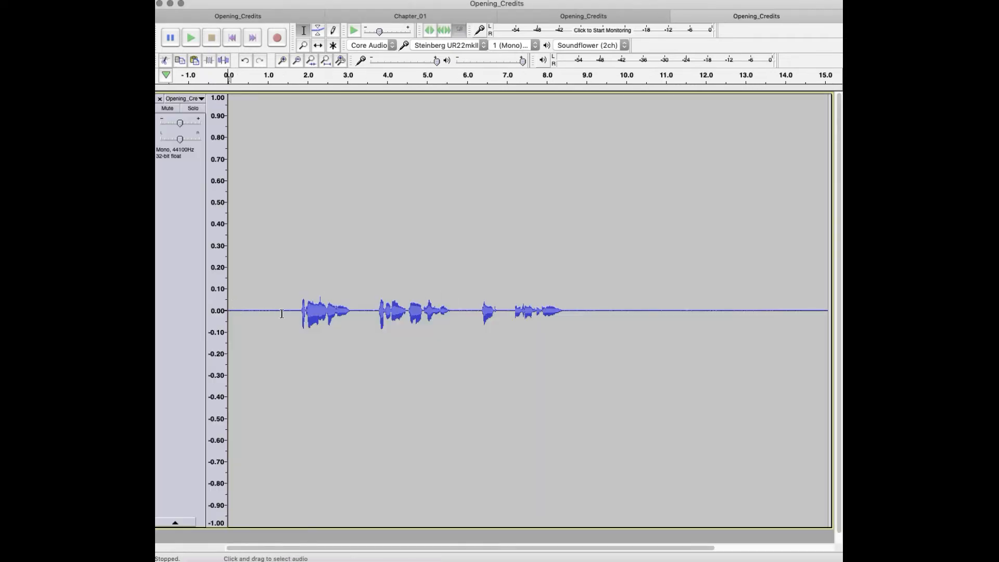
# Step: Magnify the newly opened Opening_Credits track's vertical scale to an amplitude range of about ±0.125
pyautogui.click(296, 310)
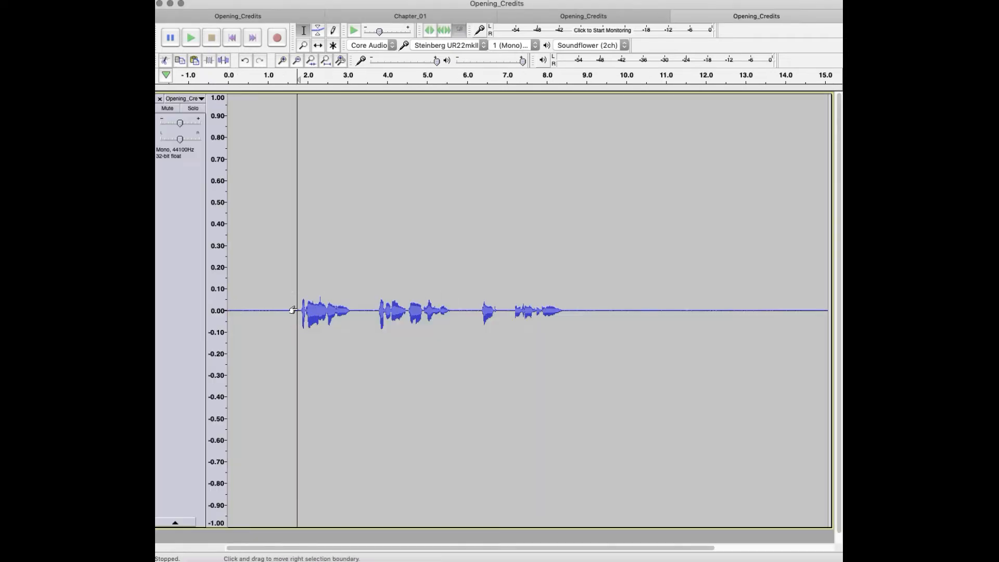
pyautogui.rightClick(215, 312)
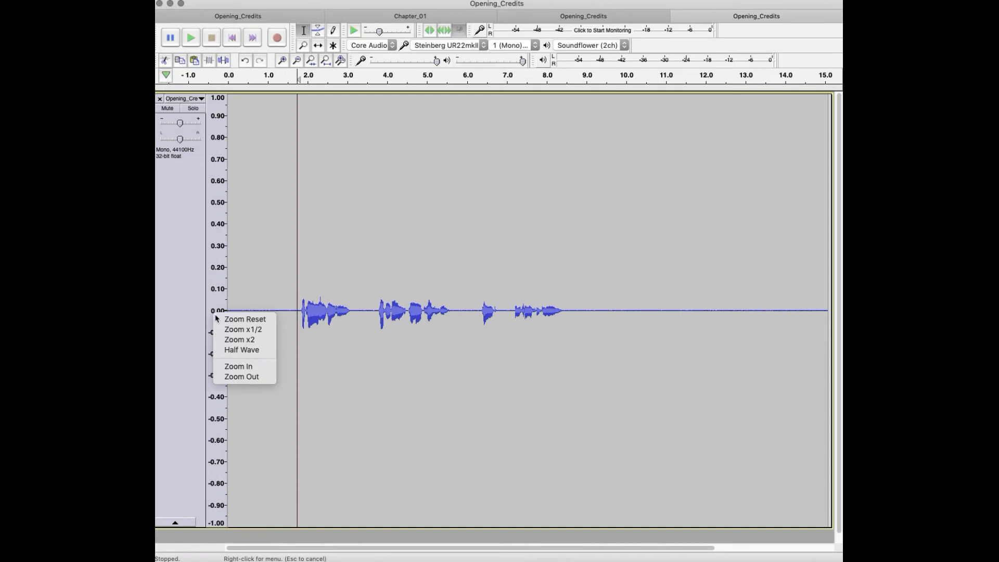
pyautogui.click(242, 341)
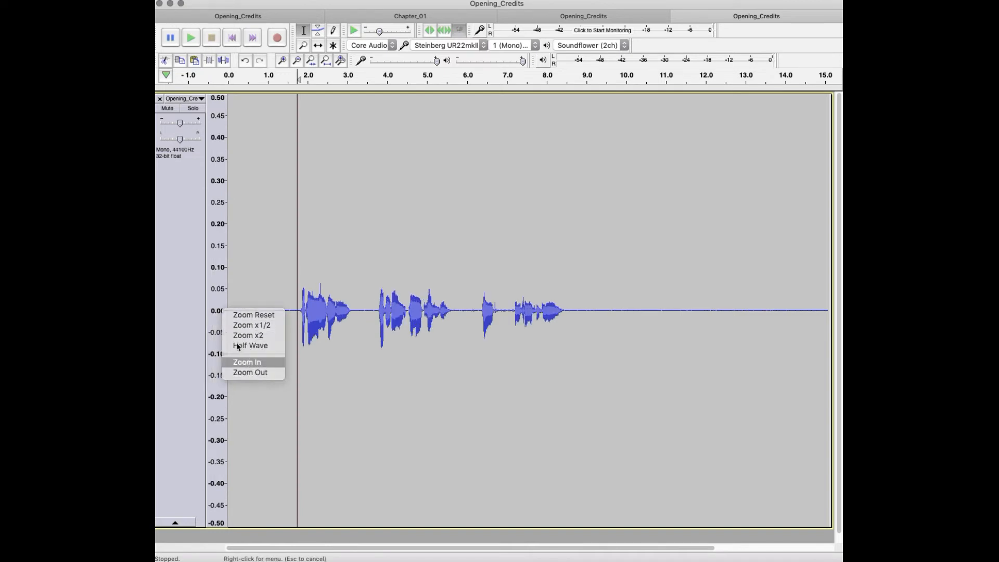
pyautogui.click(245, 360)
pyautogui.rightClick(218, 308)
pyautogui.click(253, 360)
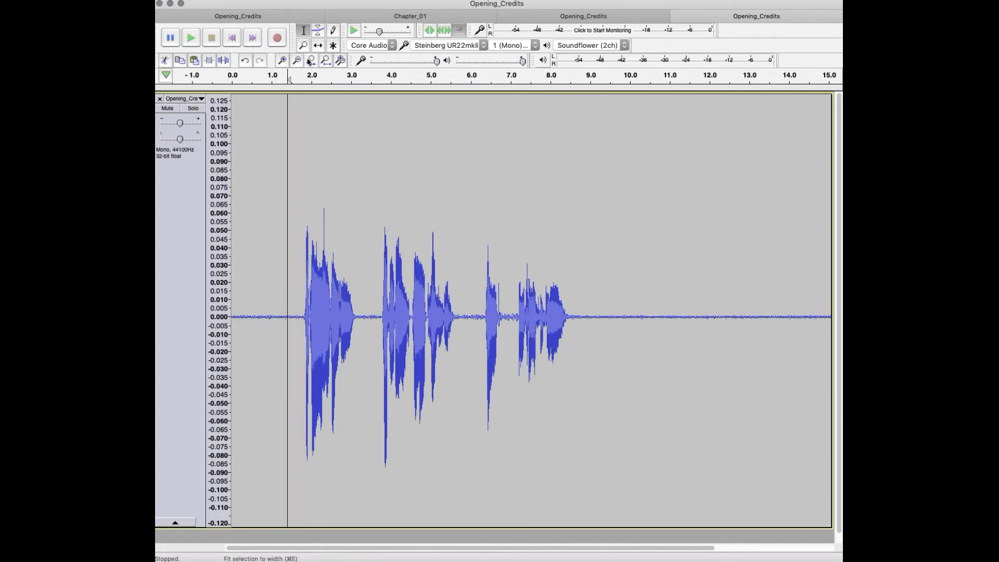
# Step: Play the unedited opening credits recording through its closing phrase and into the silence that follows
pyautogui.click(282, 61)
pyautogui.click(282, 60)
pyautogui.click(428, 254)
pyautogui.press('space')
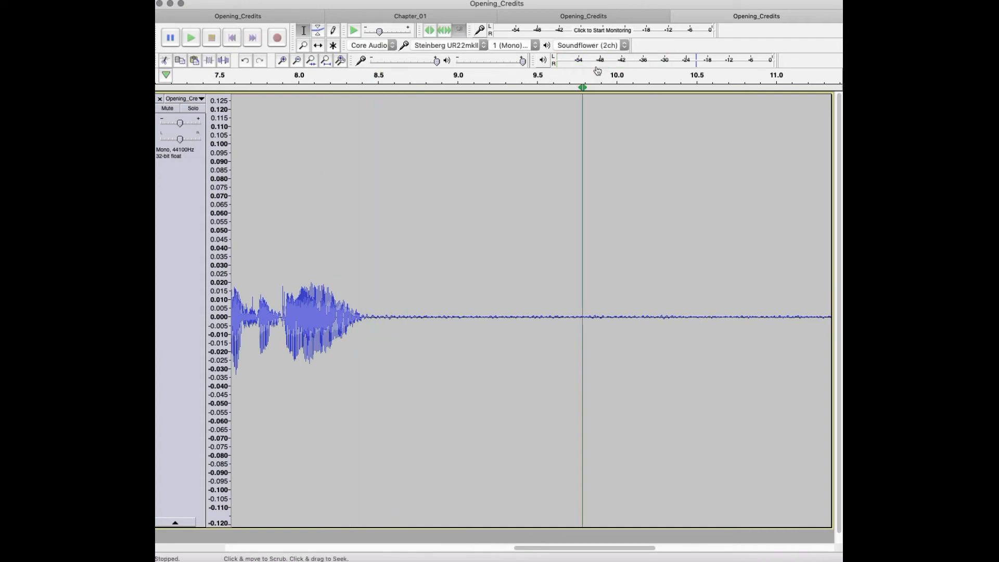
pyautogui.press('space')
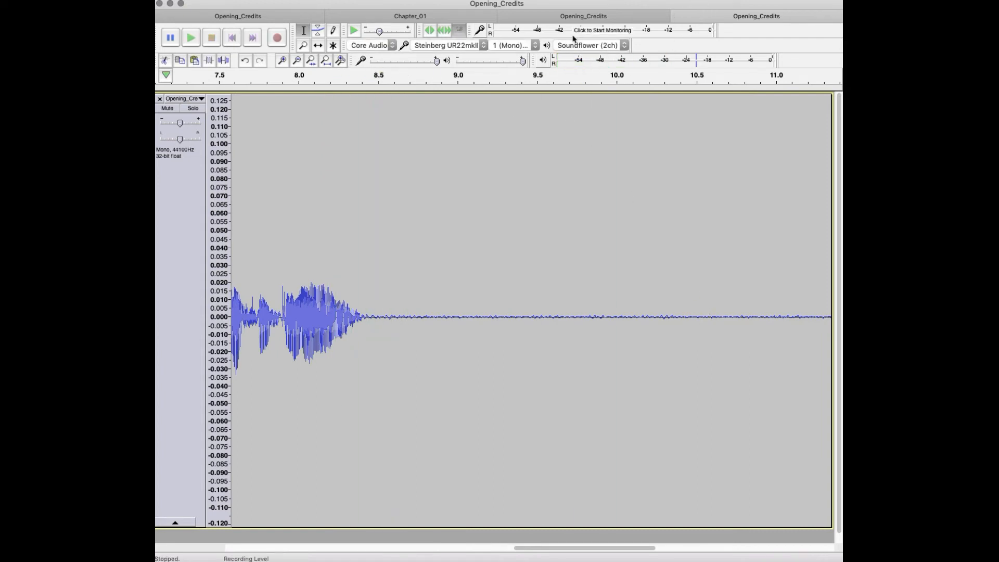
# Step: Switch back to the edited Opening_Credits project and play the narration from about 0.25 s past the closing phrase
pyautogui.click(558, 18)
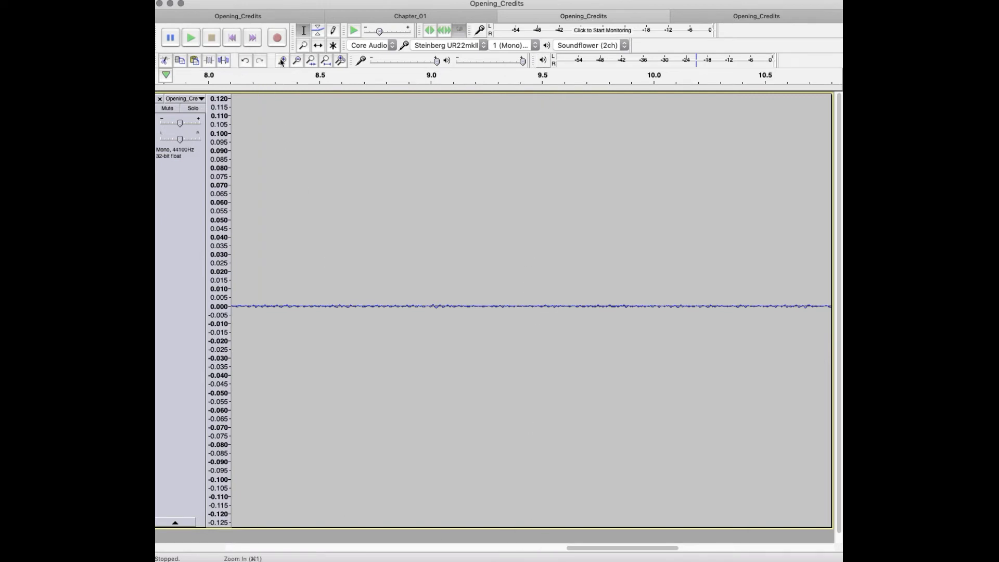
pyautogui.click(297, 61)
pyautogui.click(297, 60)
pyautogui.click(298, 61)
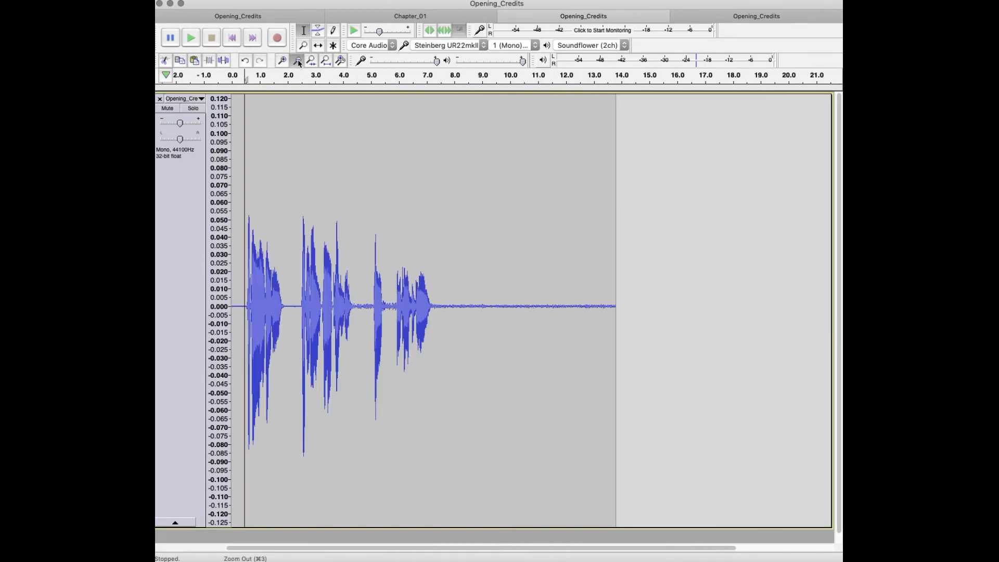
pyautogui.click(297, 61)
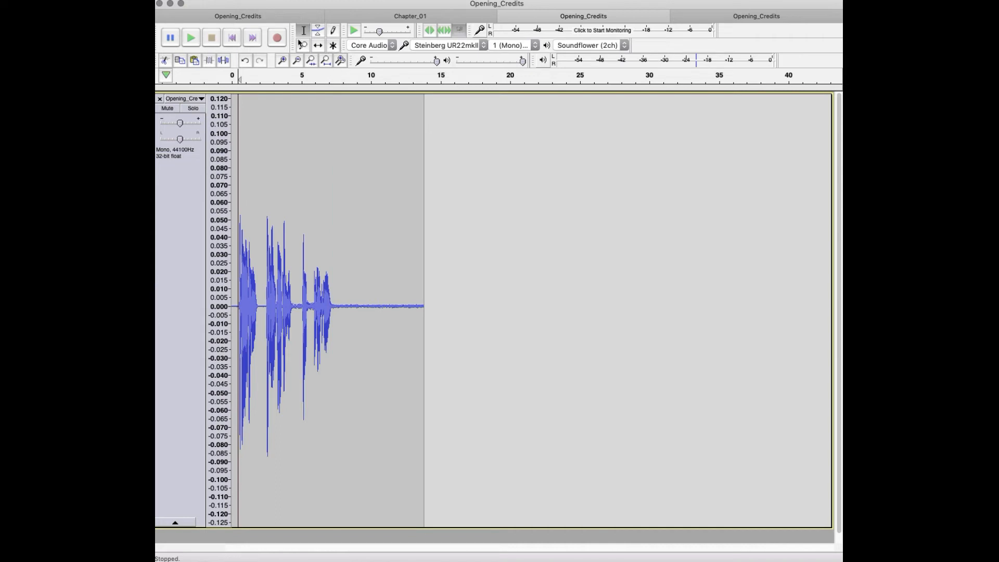
pyautogui.click(281, 60)
pyautogui.click(281, 60)
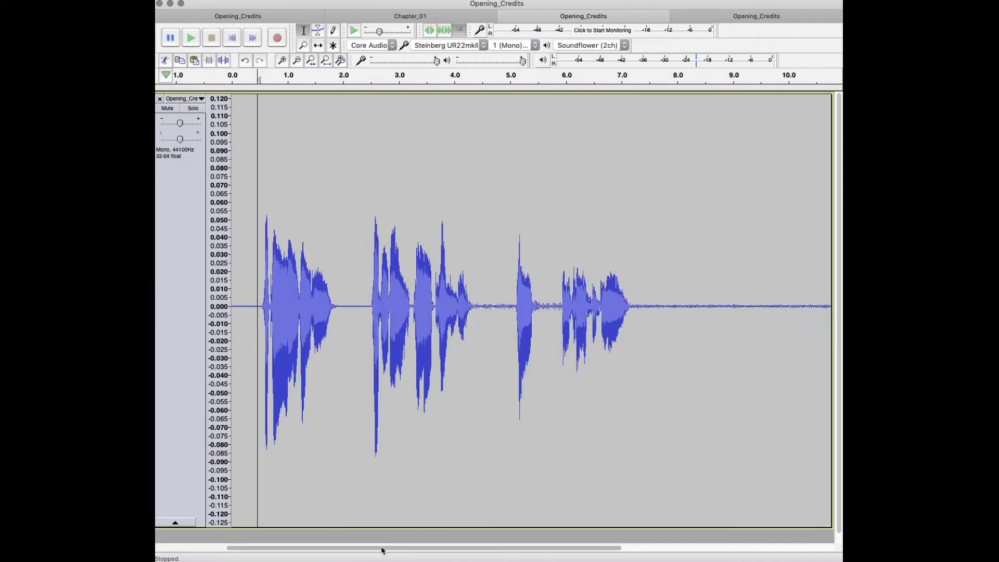
pyautogui.click(247, 281)
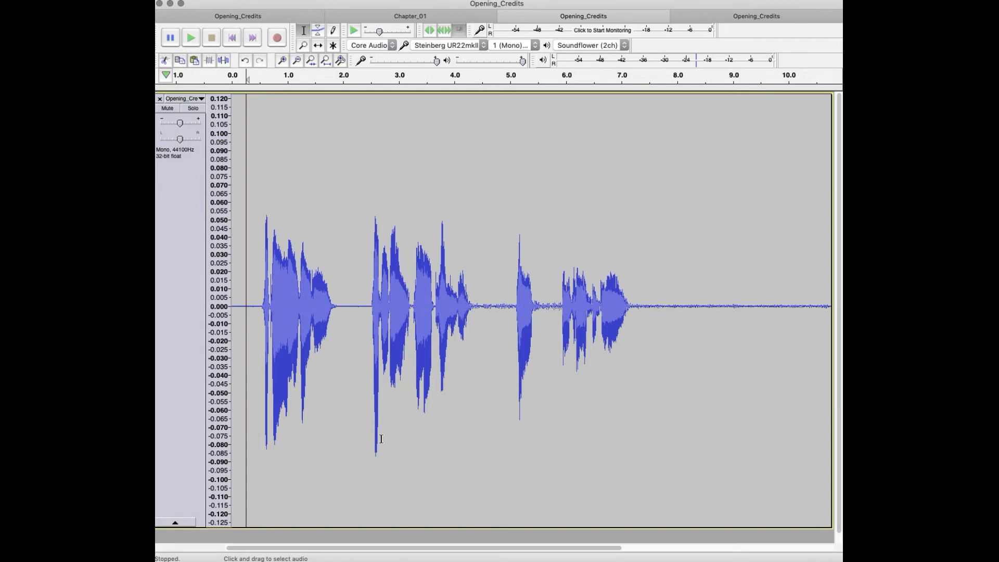
pyautogui.press('space')
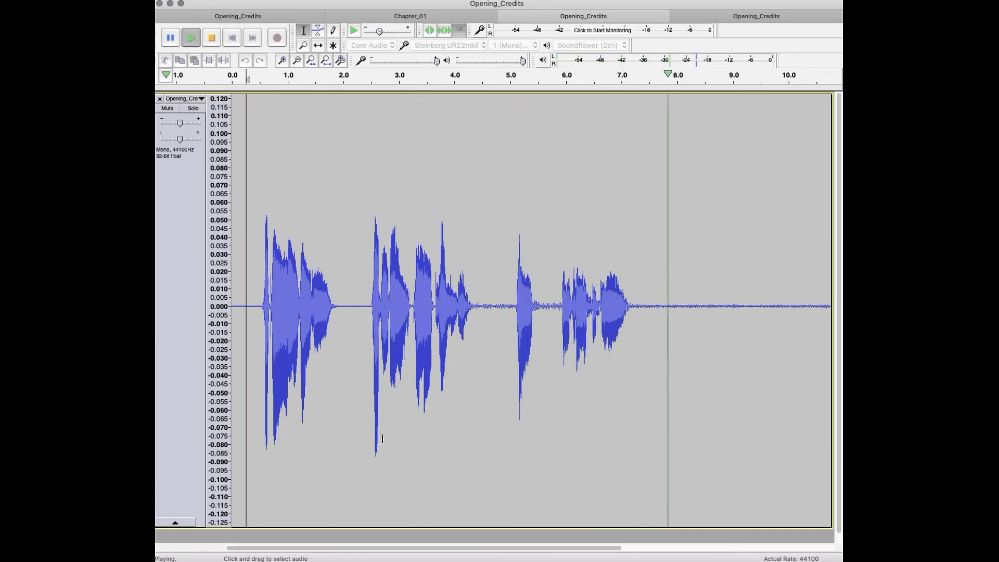
pyautogui.press('space')
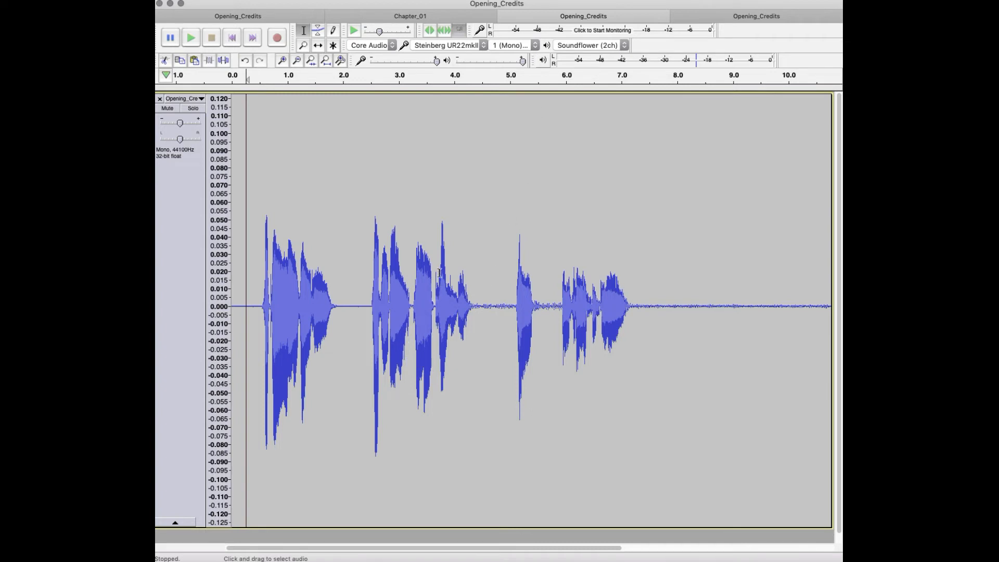
# Step: Replay part of the edited narration from about 3.6 s, within the second phrase
pyautogui.click(435, 294)
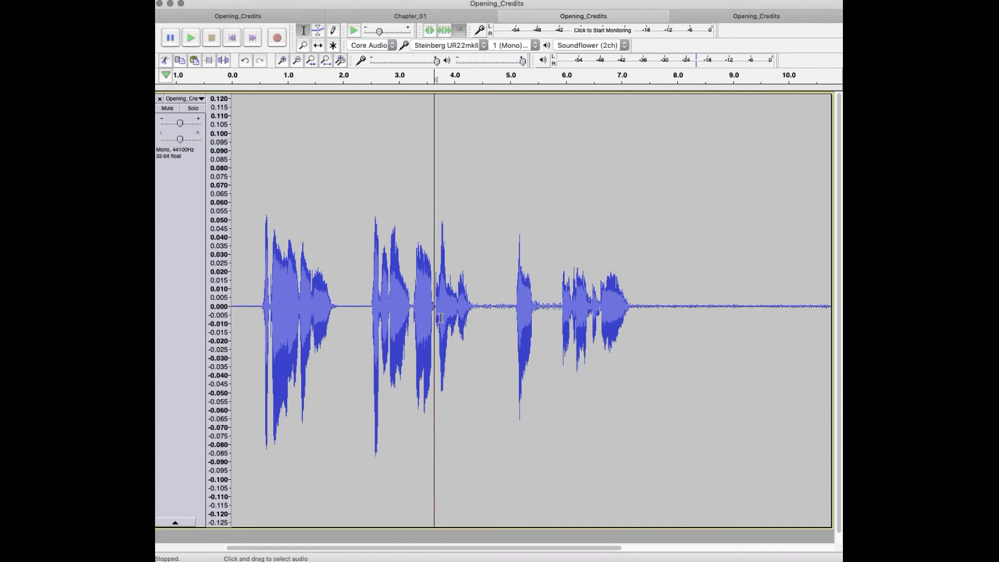
pyautogui.press('space')
pyautogui.press('space')
# Step: Open the macro manager and examine the command step stored in the mouth_click macro
pyautogui.click(520, 0)
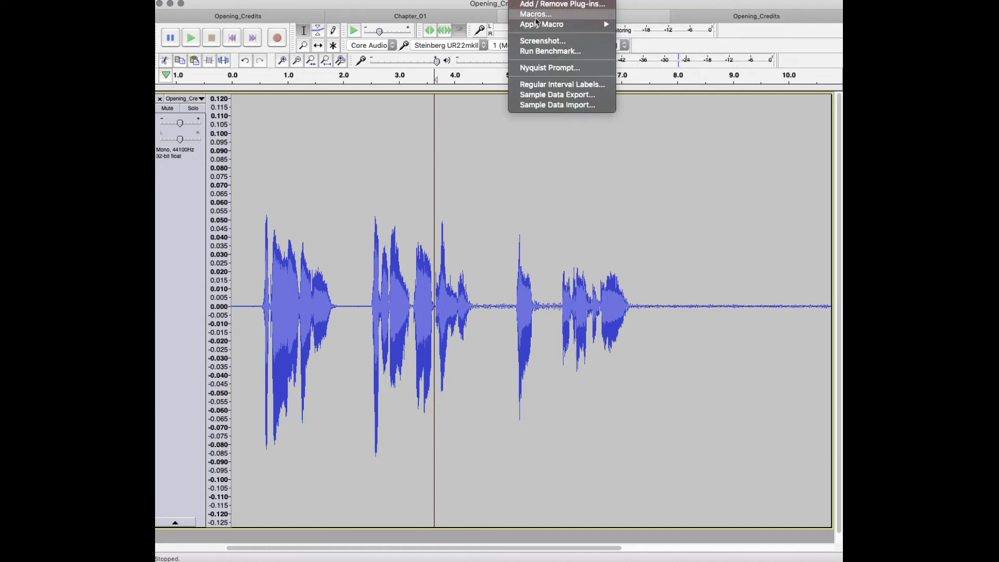
pyautogui.click(535, 15)
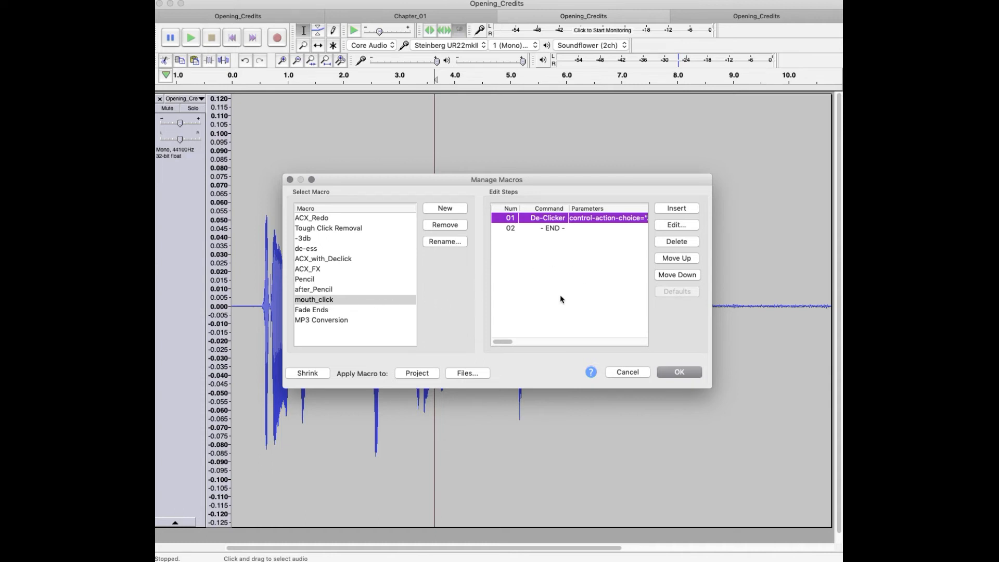
pyautogui.click(338, 301)
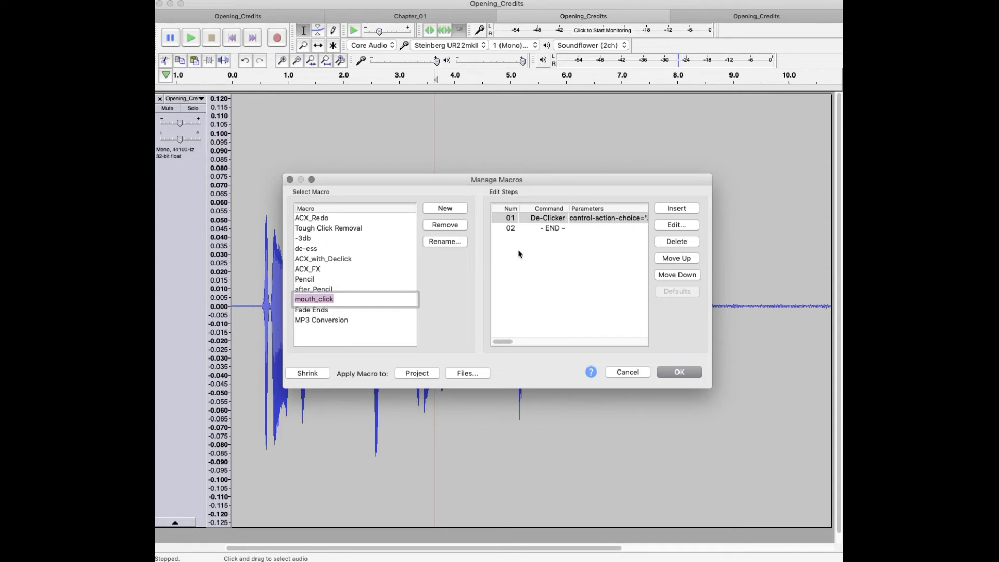
# Step: Create a new macro named +3db
pyautogui.click(445, 209)
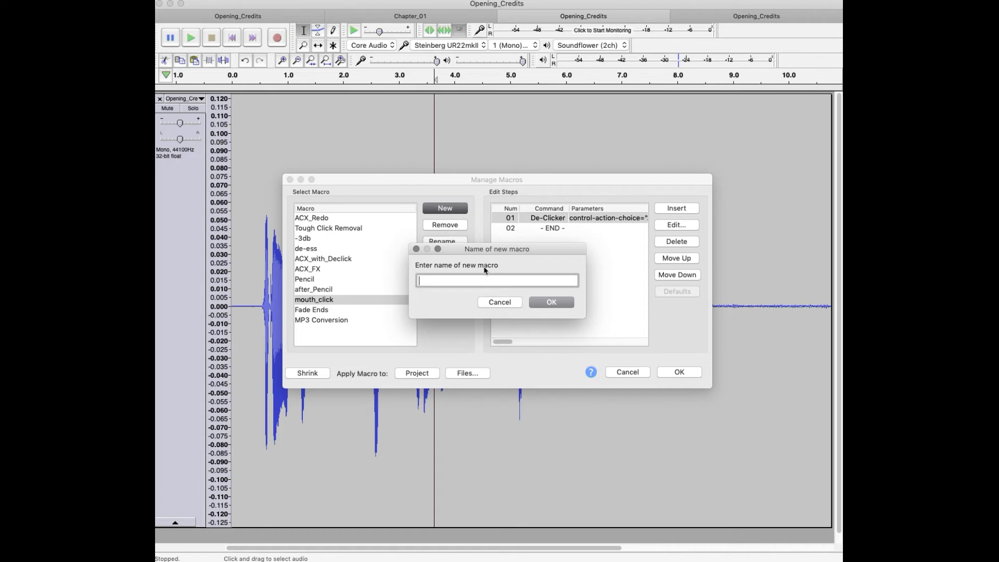
pyautogui.write('-+3DB')
pyautogui.press('BackSpace')
pyautogui.press('BackSpace')
pyautogui.write('DB')
pyautogui.press('BackSpace')
pyautogui.press('BackSpace')
pyautogui.write('D')
pyautogui.press('BackSpace')
pyautogui.write('db')
pyautogui.click(556, 303)
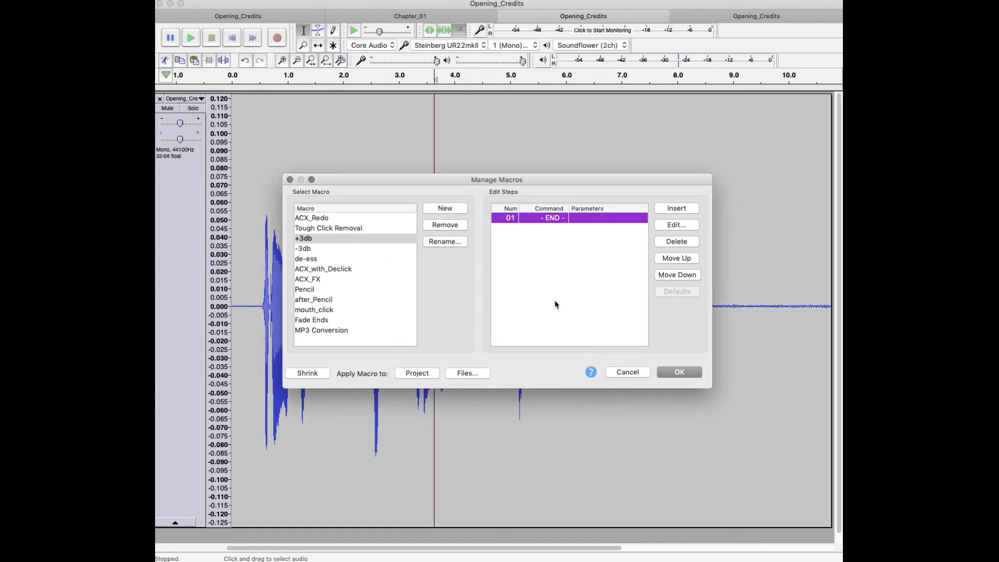
# Step: Start inserting a command into the empty +3db macro
pyautogui.click(677, 209)
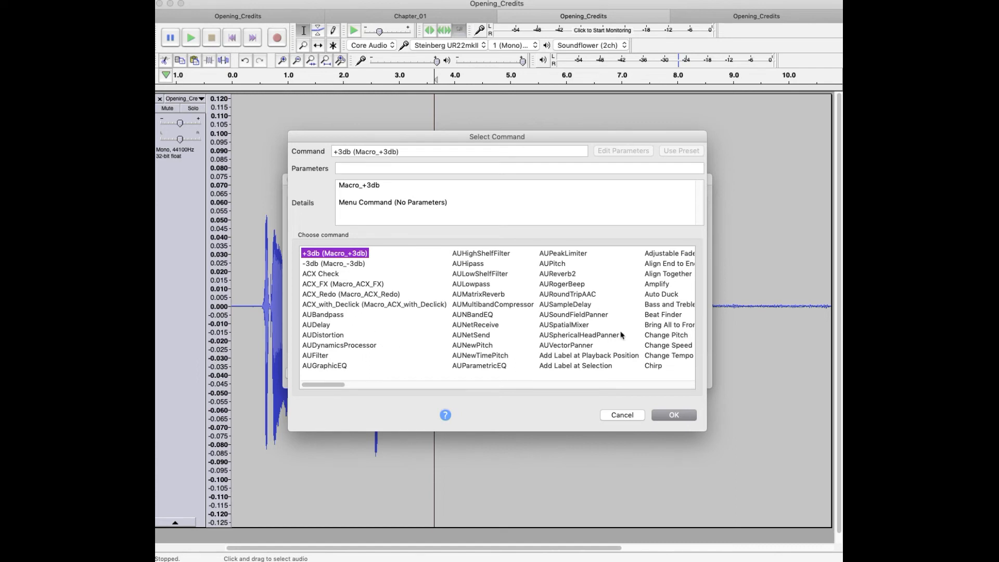
# Step: Choose the Amplify command for the +3db macro and set its amplification to 3 dB
pyautogui.click(657, 284)
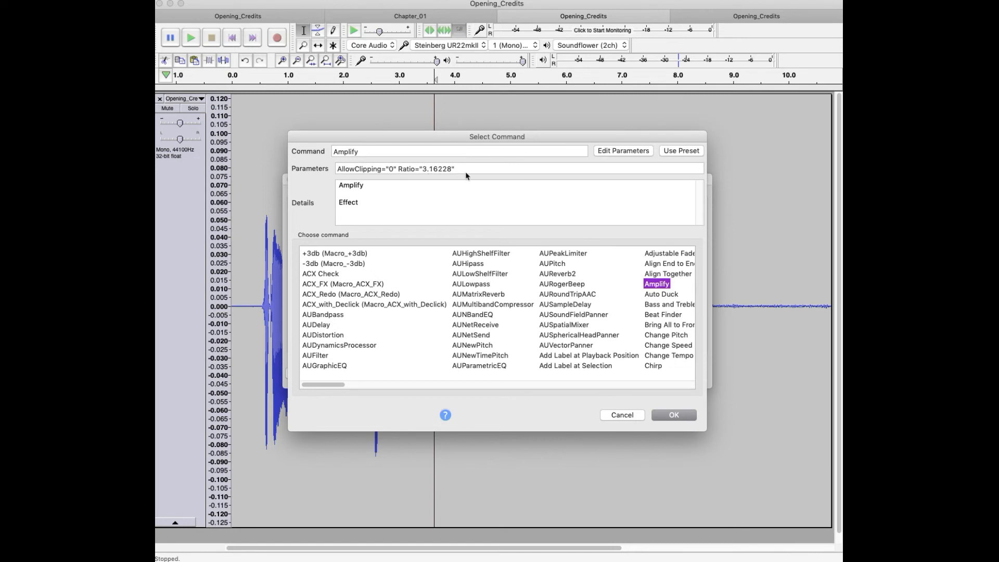
pyautogui.click(610, 156)
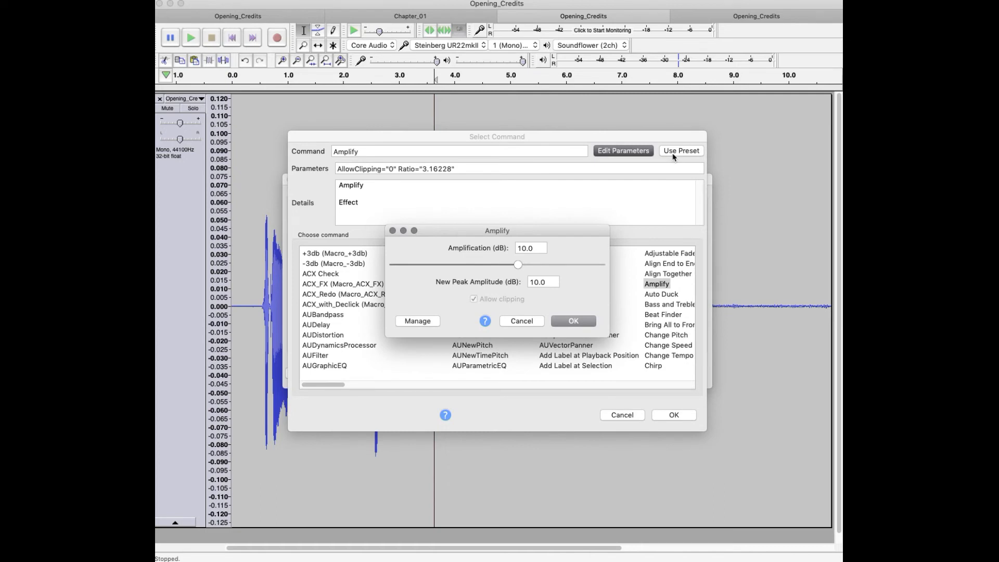
pyautogui.doubleClick(540, 248)
pyautogui.write('-3')
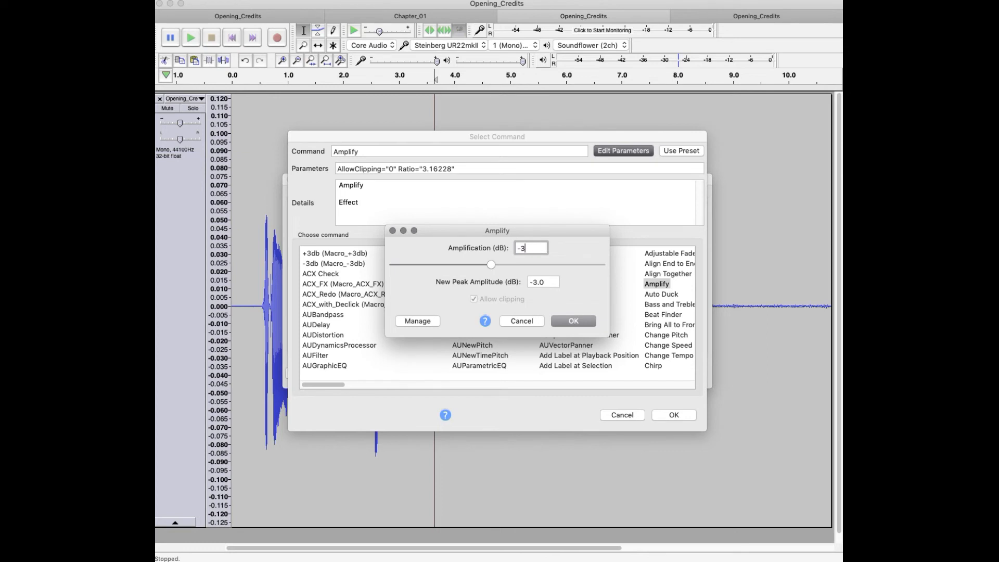
pyautogui.press('BackSpace')
pyautogui.press('BackSpace')
pyautogui.write('3')
pyautogui.click(569, 321)
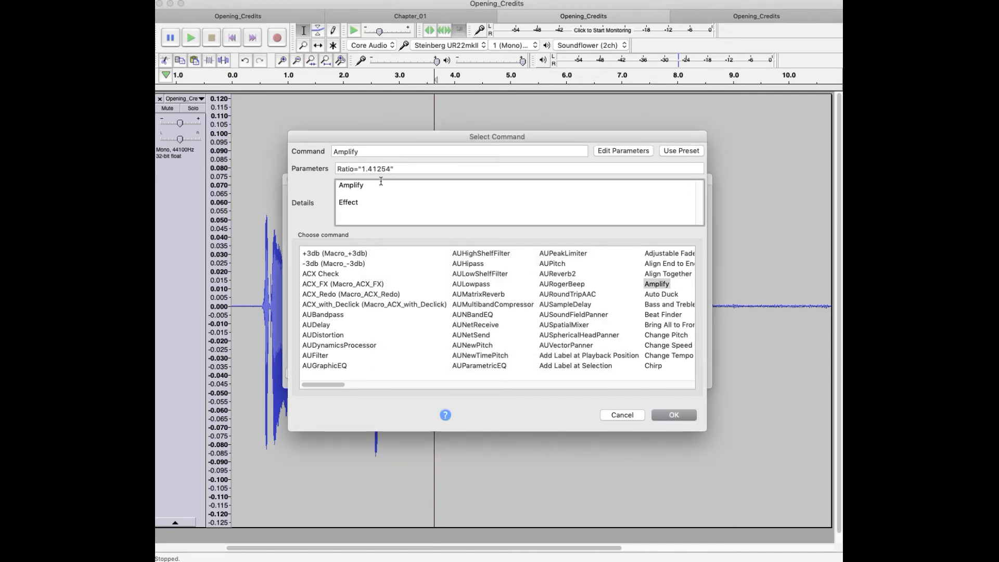
# Step: Recheck the Amplify parameters, add the command to the +3db macro and save the macro
pyautogui.click(628, 149)
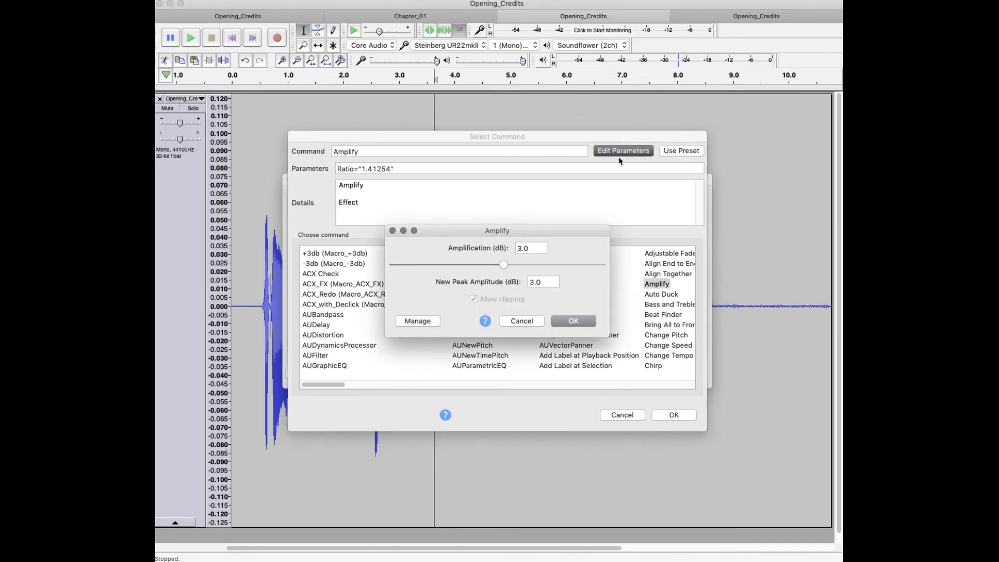
pyautogui.click(567, 324)
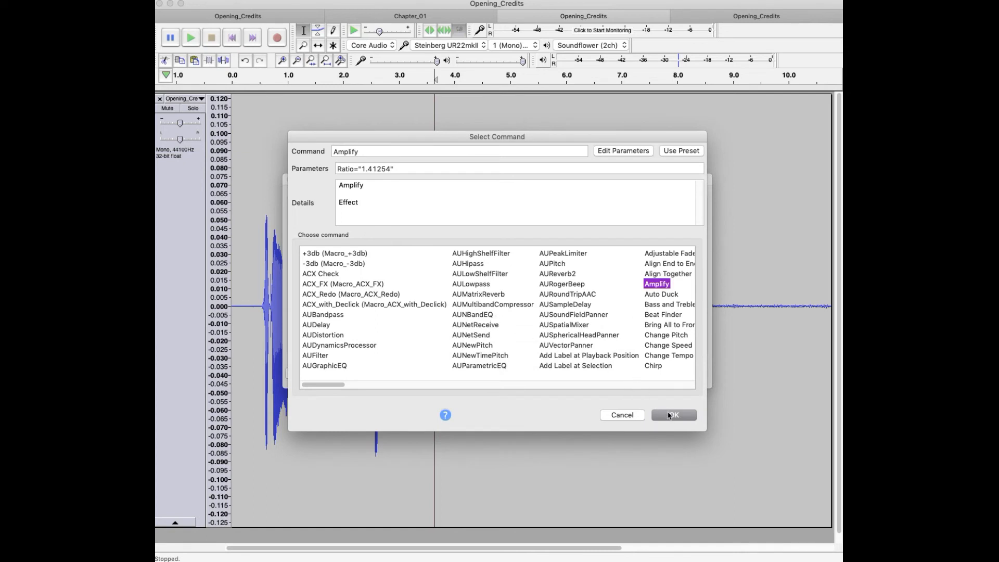
pyautogui.click(671, 416)
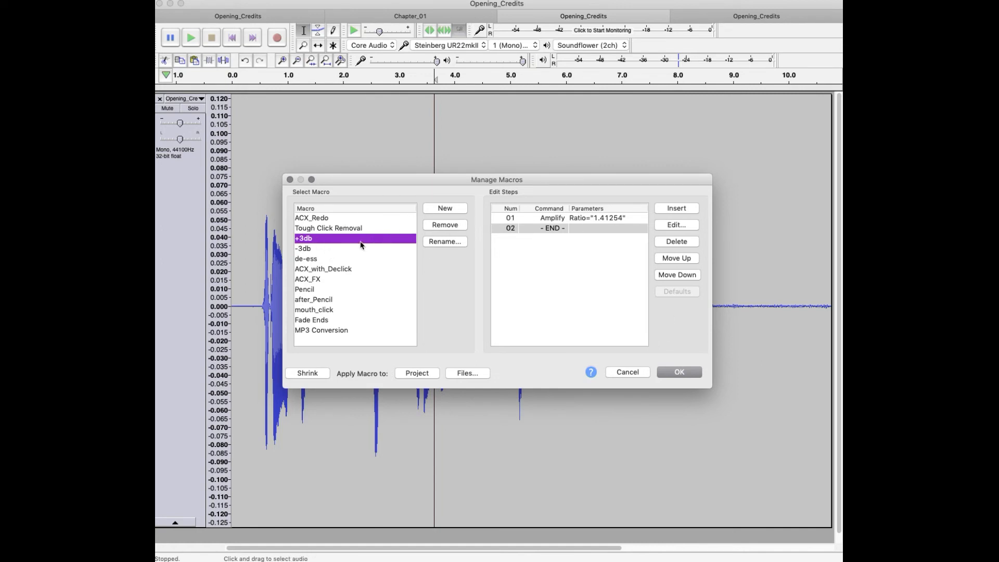
pyautogui.click(679, 372)
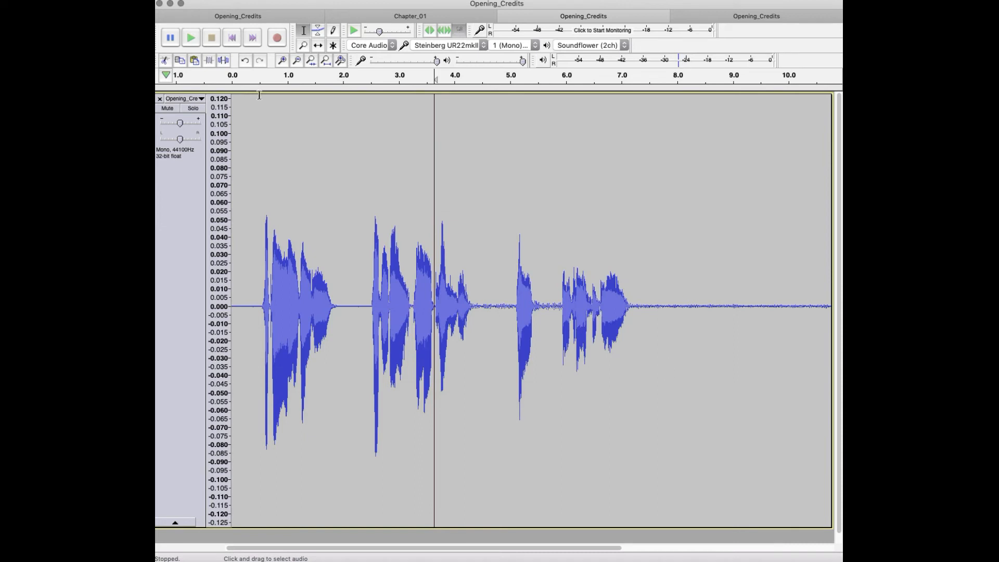
# Step: Open the keyboard preferences and search the key bindings for 3db
pyautogui.click(190, 0)
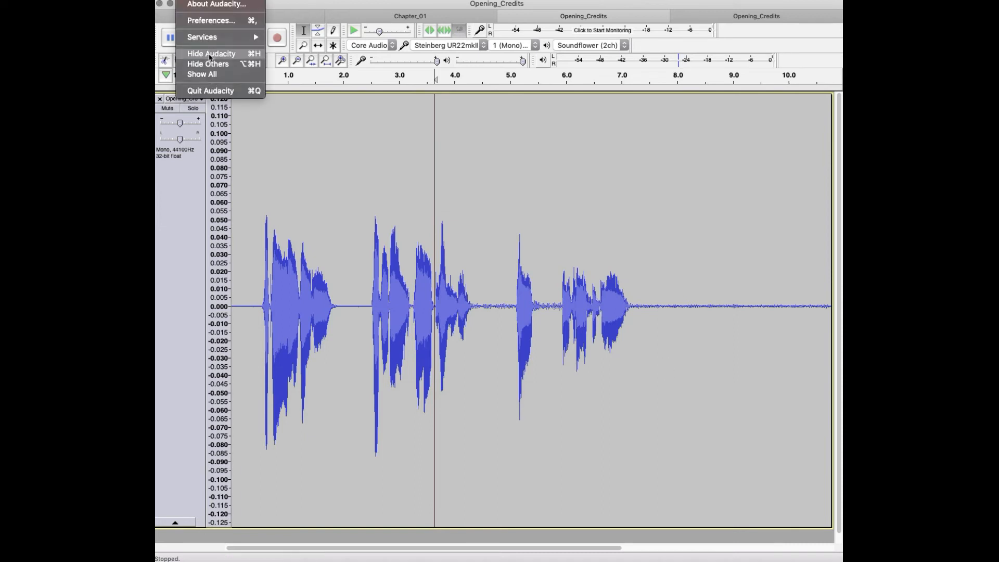
pyautogui.click(211, 21)
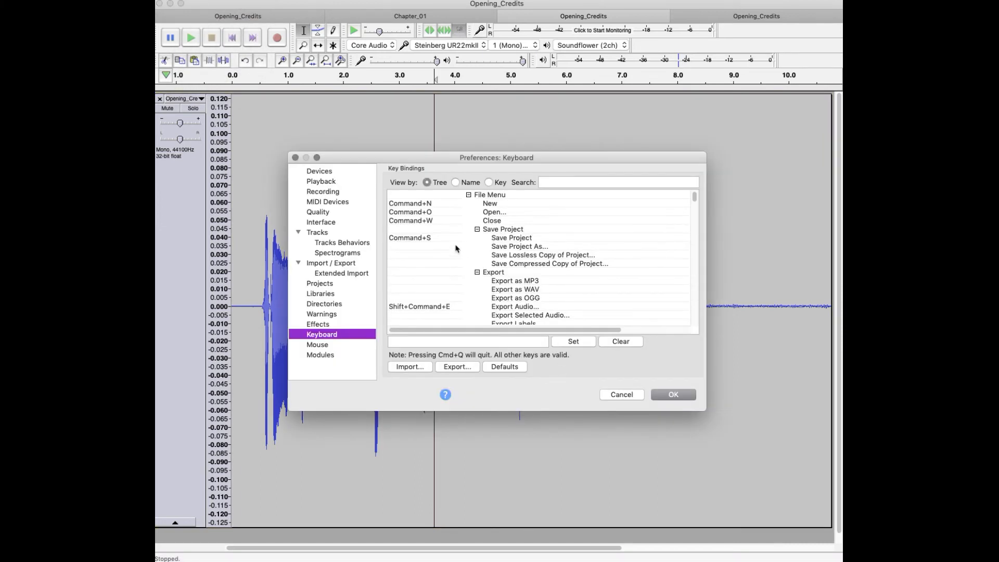
pyautogui.click(576, 181)
pyautogui.write('3')
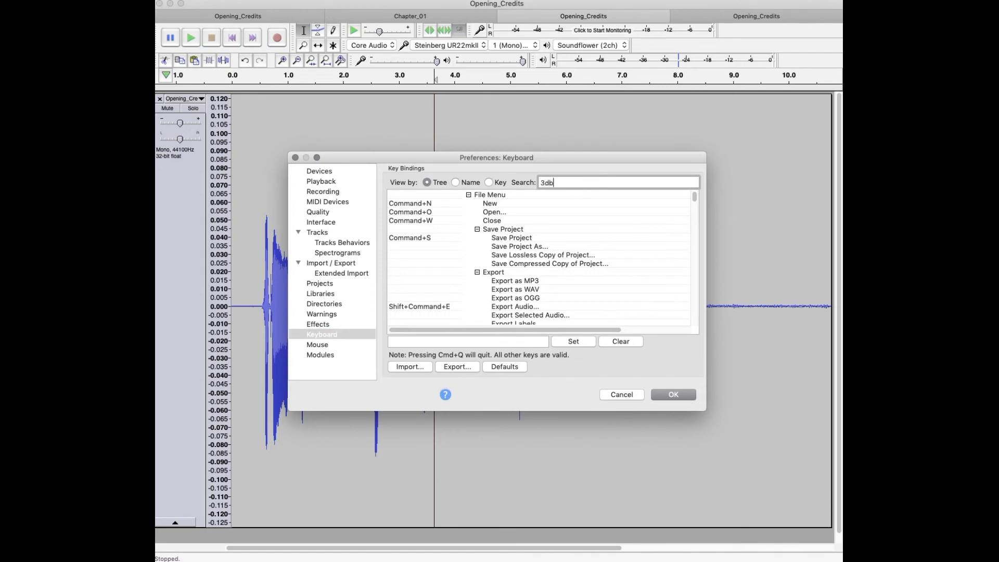
pyautogui.write('db')
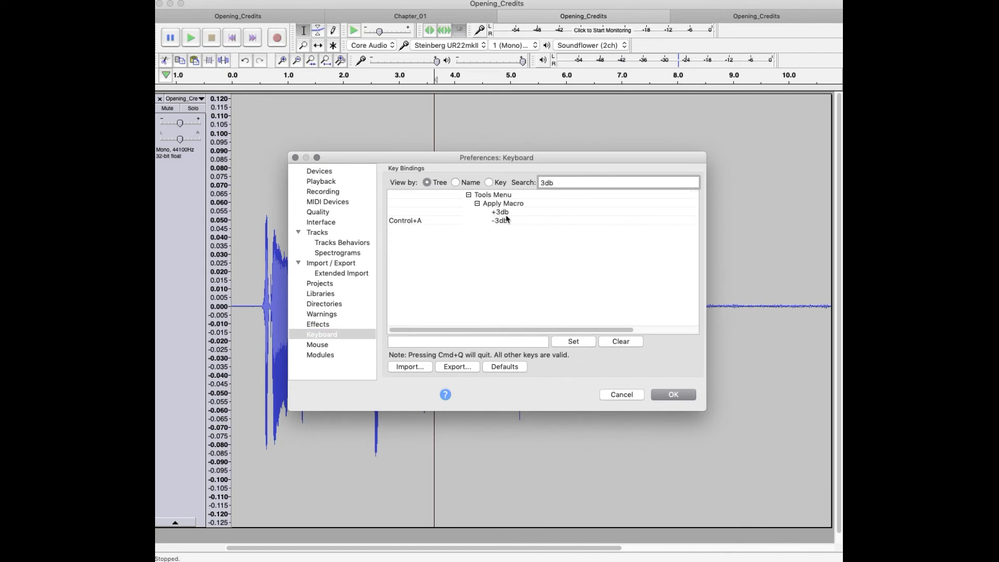
# Step: Assign the shortcut Control+Shift+A to the +3db macro and save the preferences
pyautogui.click(418, 213)
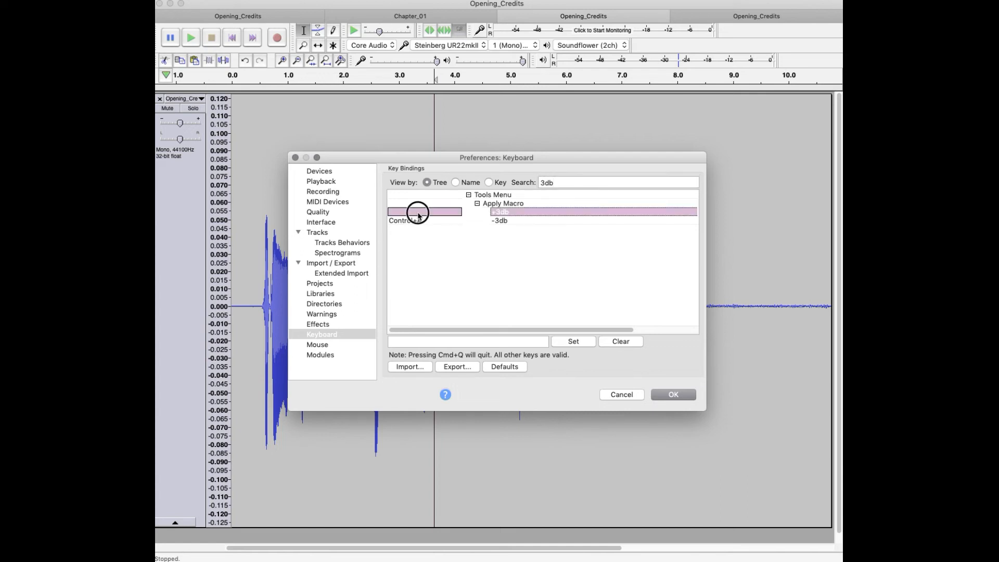
pyautogui.click(443, 343)
pyautogui.press('shift')
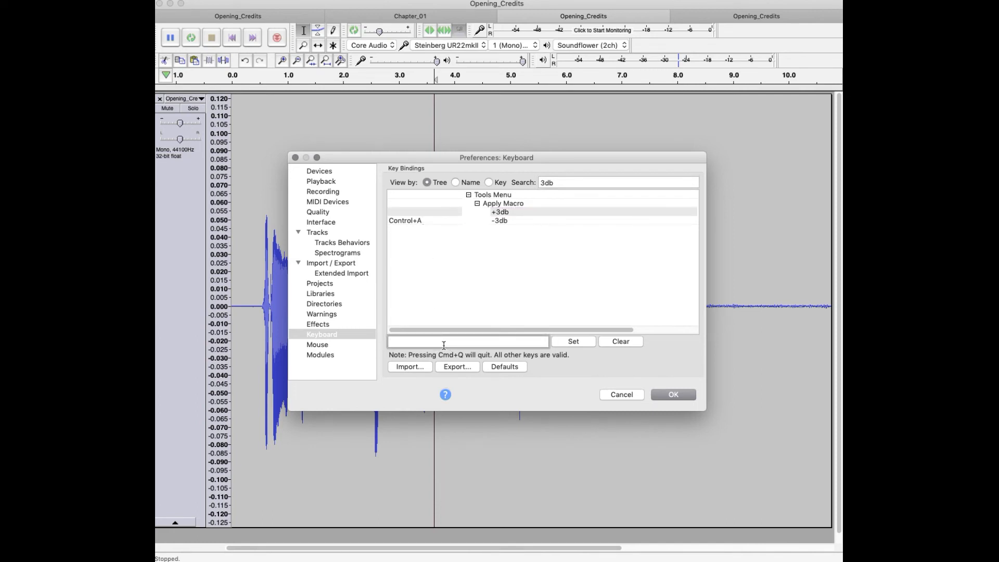
pyautogui.hotkey('ctrl', 'shift', 'a')
pyautogui.click(578, 343)
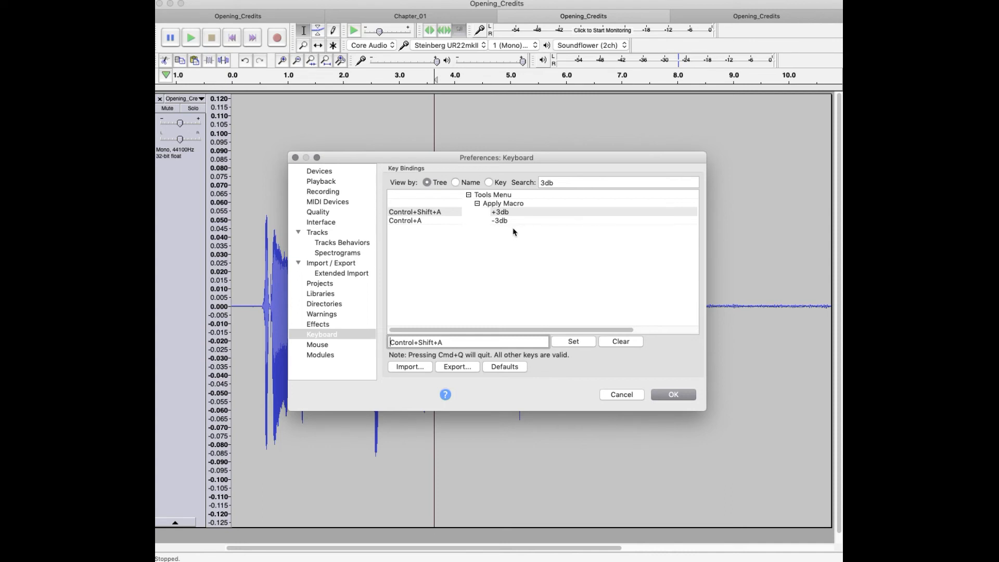
pyautogui.press('BackSpace')
pyautogui.click(669, 400)
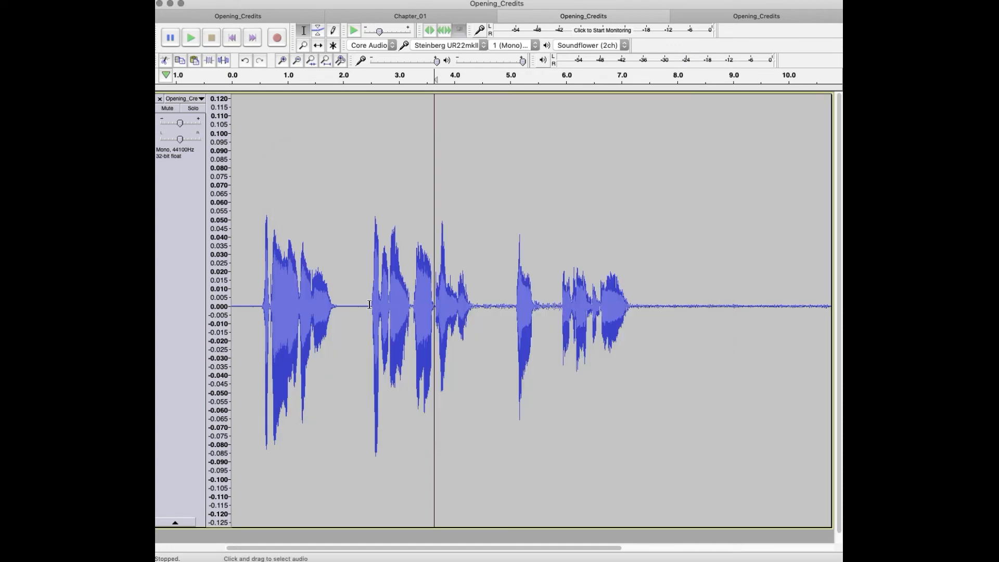
# Step: Try boosting the start of the second phrase, about 2.5 to 2.8 s, three times with the +3db macro, and reverse the boosts
pyautogui.moveTo(370, 304); pyautogui.dragTo(390, 304)
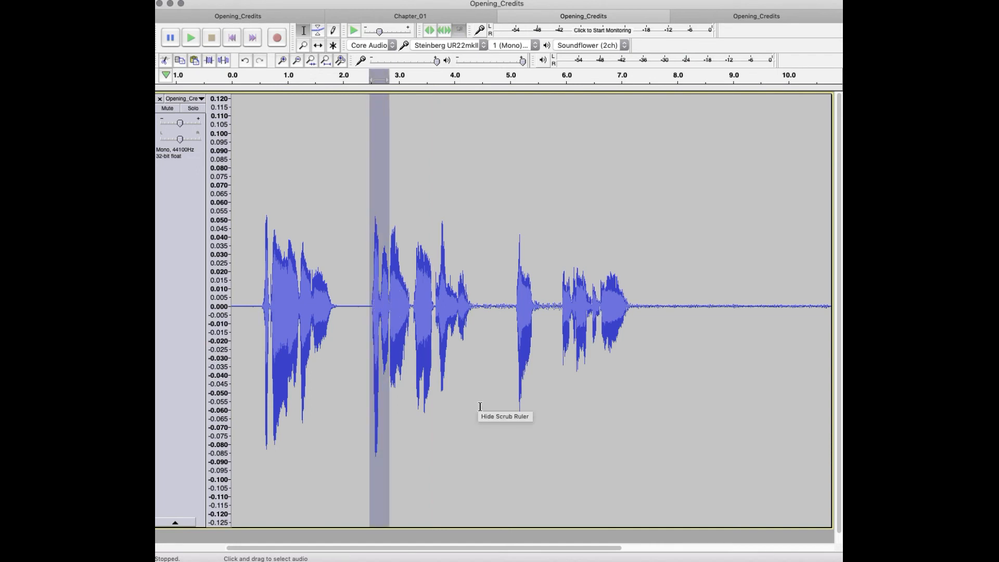
pyautogui.hotkey('shift', 'Up')
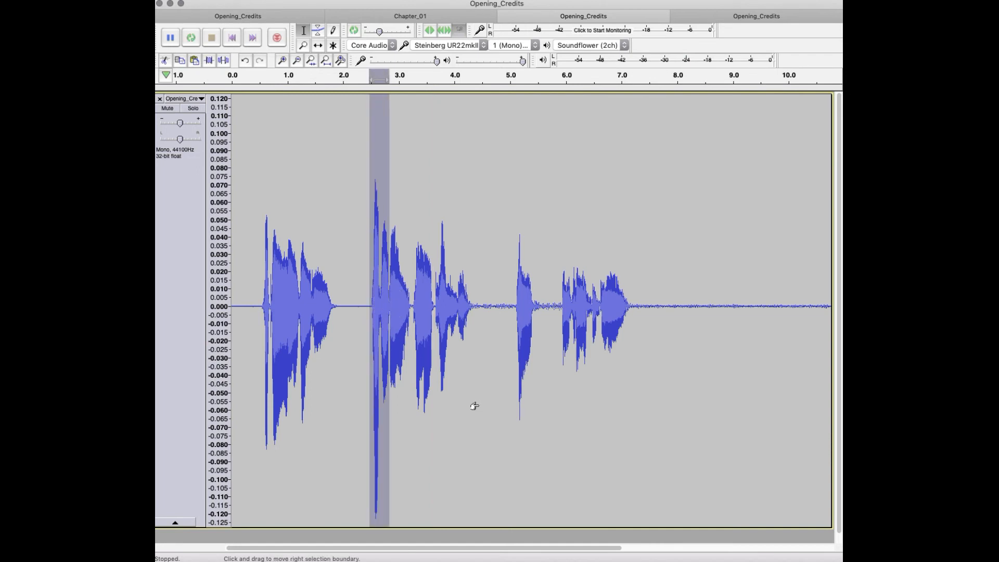
pyautogui.hotkey('shift', 'Up')
pyautogui.hotkey('shift', 'Up')
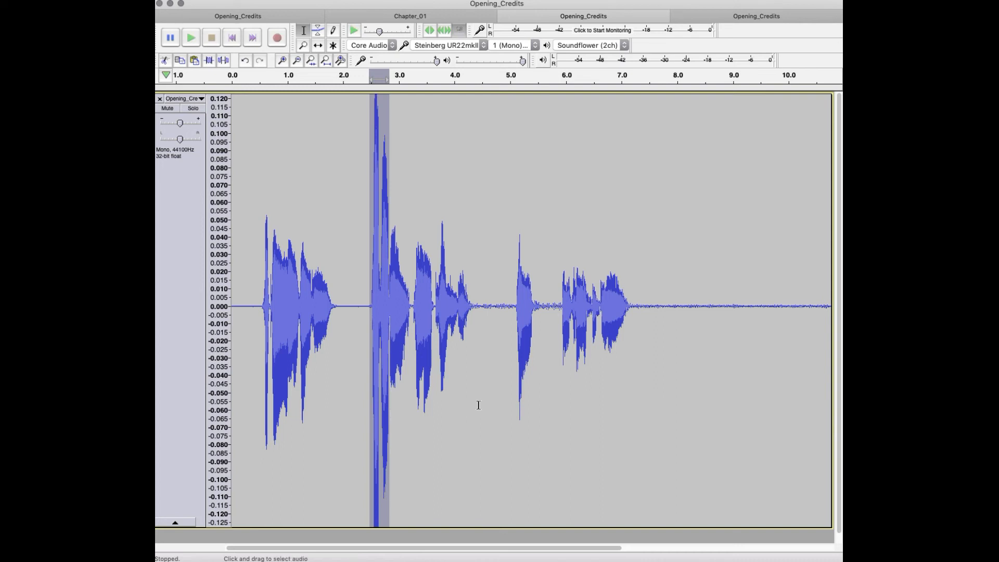
pyautogui.hotkey('shift', 'Down')
pyautogui.hotkey('shift', 'Down')
pyautogui.hotkey('shift', 'Down')
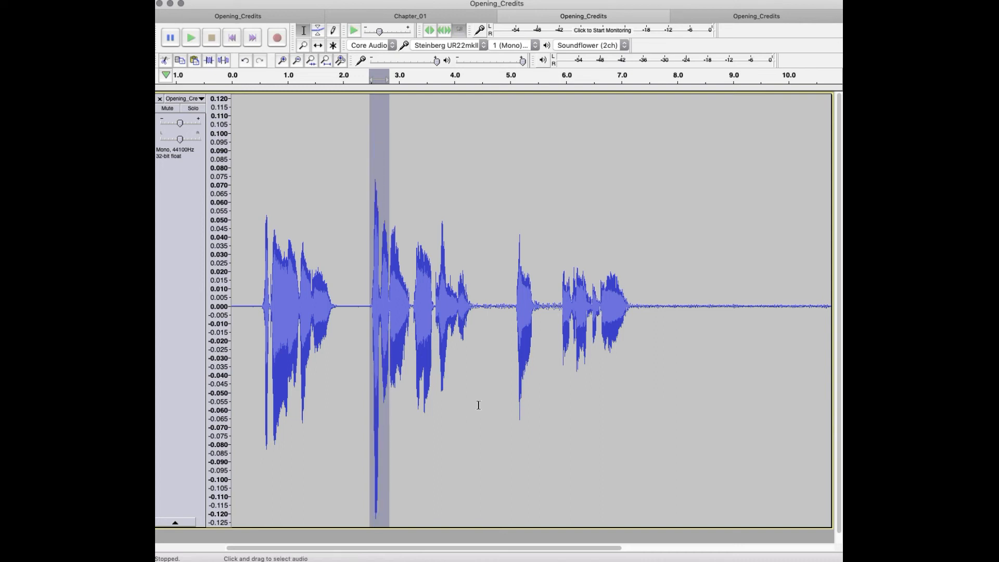
# Step: Play the start of the second phrase from about 2.3 s
pyautogui.click(361, 323)
pyautogui.press('space')
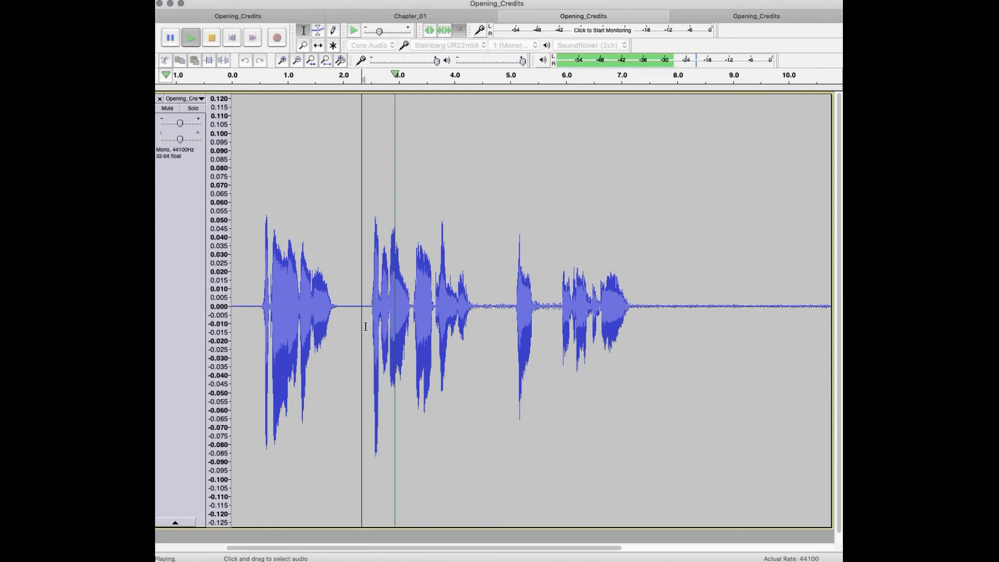
pyautogui.press('space')
# Step: Lower the loud peak at about 2.5 to 2.7 s with the -3db macro and replay it from about 2.4 s
pyautogui.moveTo(370, 308); pyautogui.dragTo(382, 309)
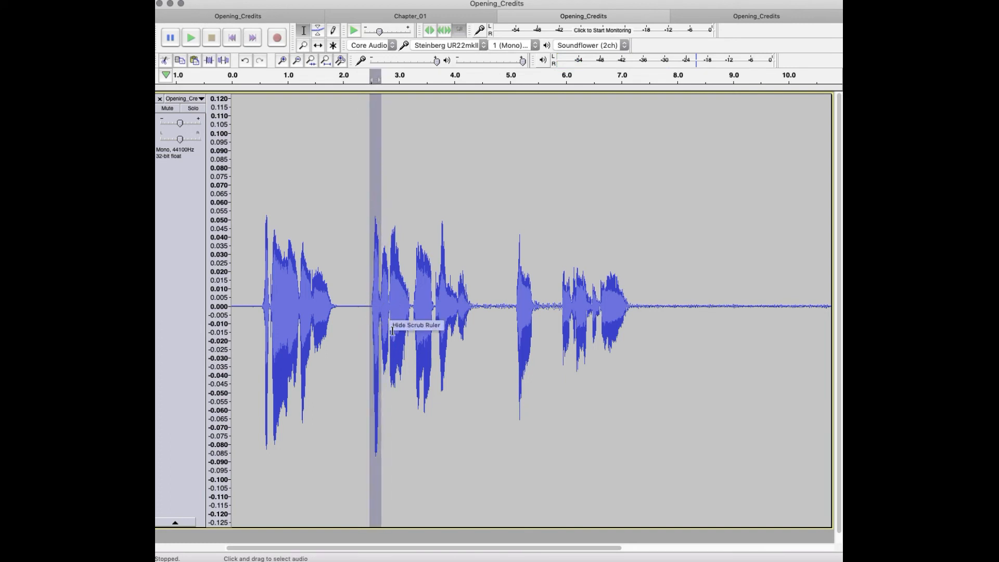
pyautogui.press('space')
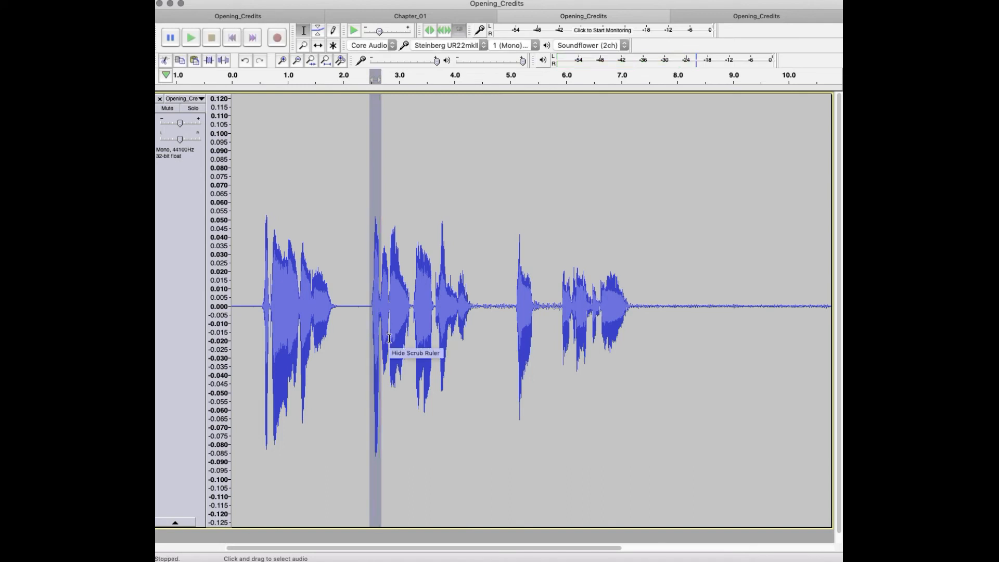
pyautogui.click(364, 329)
pyautogui.press('space')
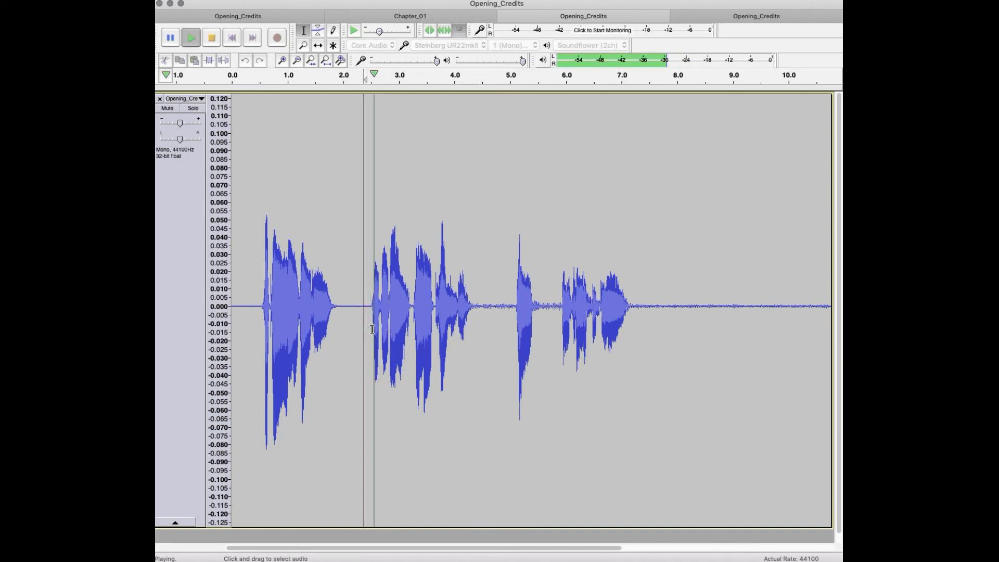
pyautogui.press('space')
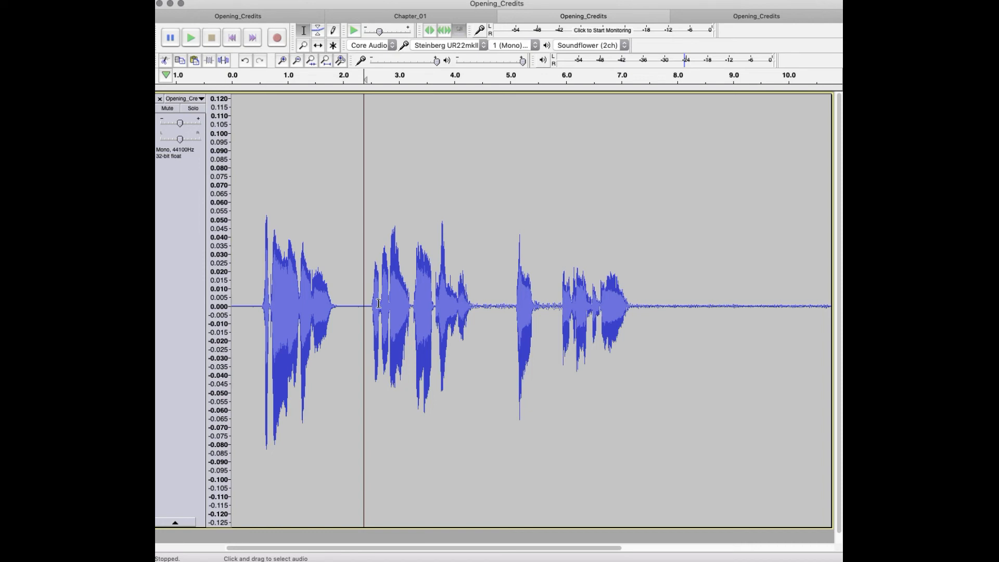
# Step: Switch to the browser, highlight the effect settings under Process on the Audiobook Mastering wiki page, and return to Audacity
pyautogui.press('super+Tab')
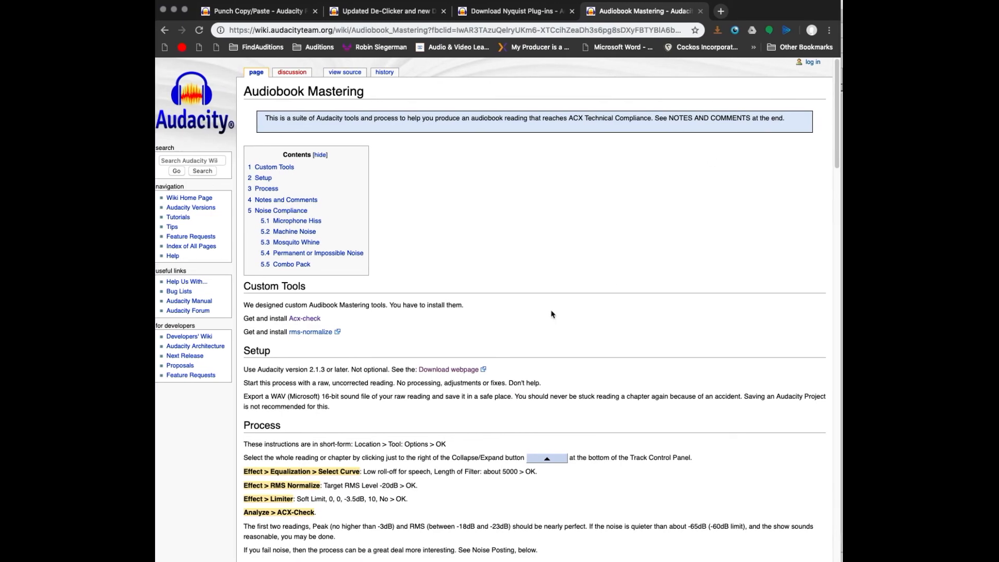
pyautogui.scroll(-3, 619, 377)
pyautogui.moveTo(242, 323); pyautogui.dragTo(378, 372)
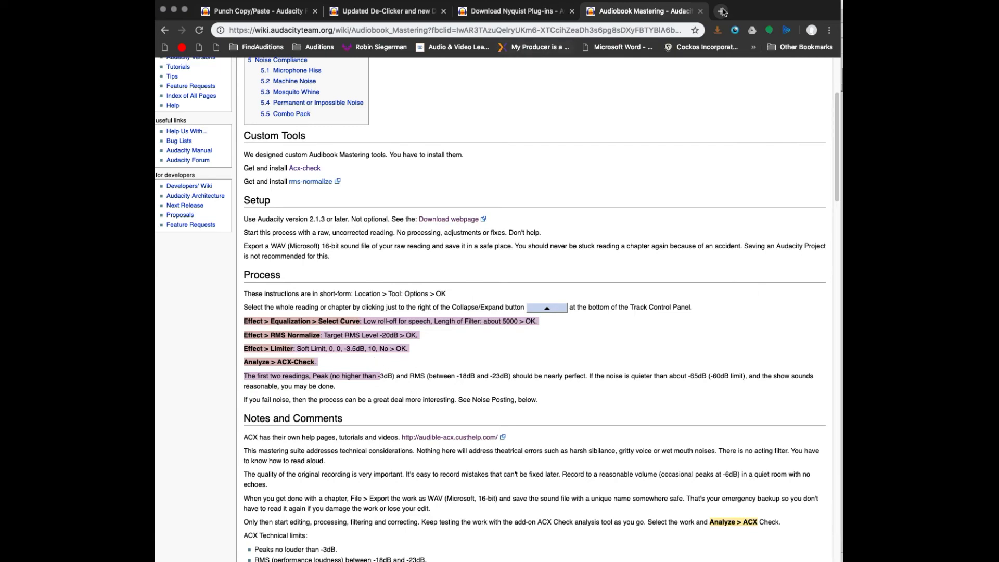
pyautogui.moveTo(773, 7); pyautogui.dragTo(998, 11)
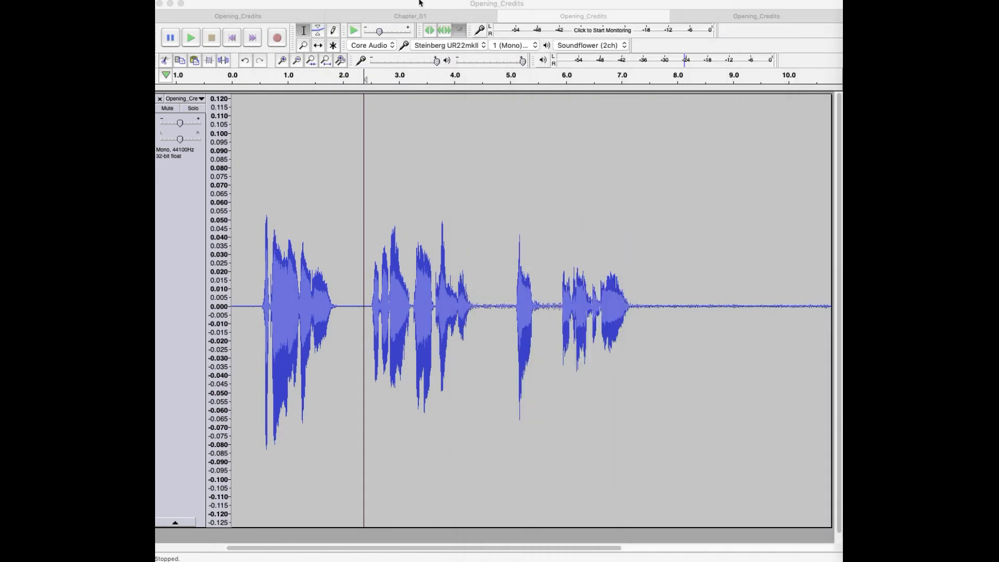
# Step: Open the macro manager, examine the command steps stored in the ACX_FX macro and close the manager
pyautogui.click(380, 0)
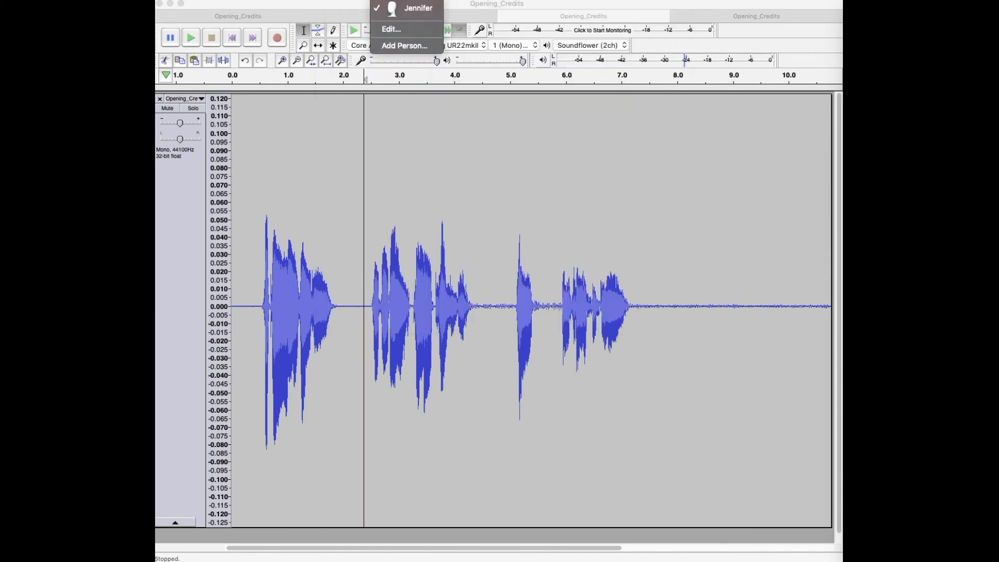
pyautogui.click(481, 3)
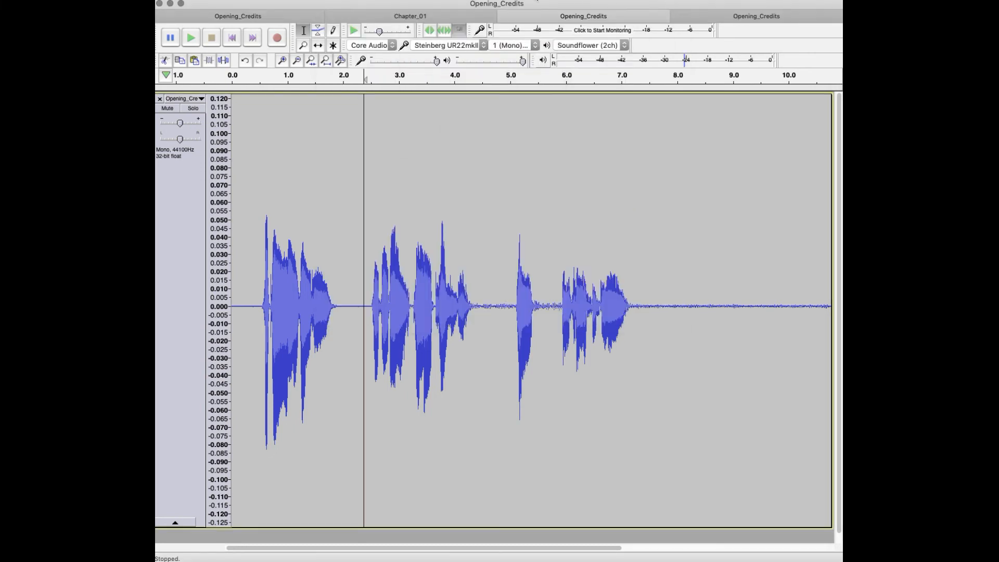
pyautogui.click(525, 0)
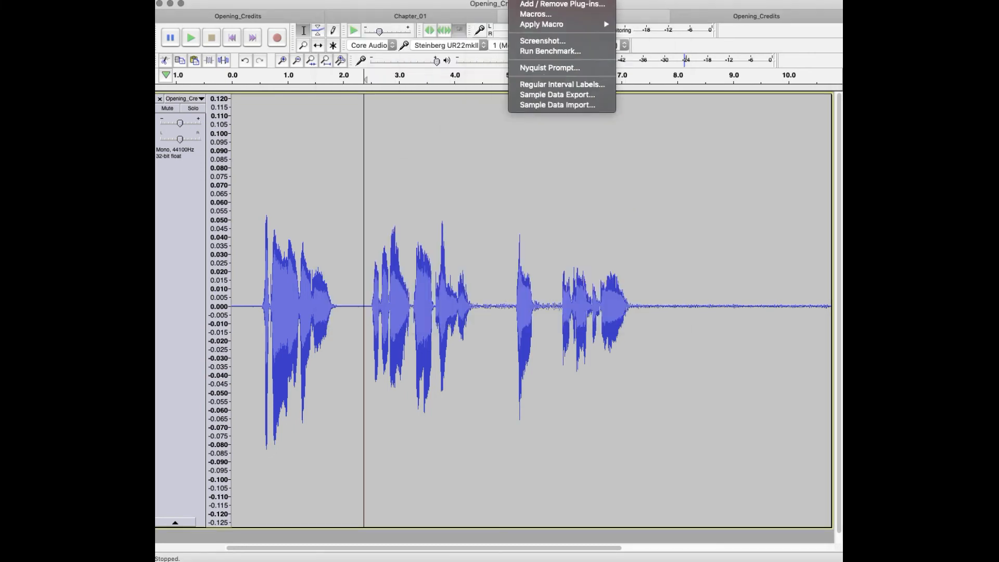
pyautogui.click(535, 14)
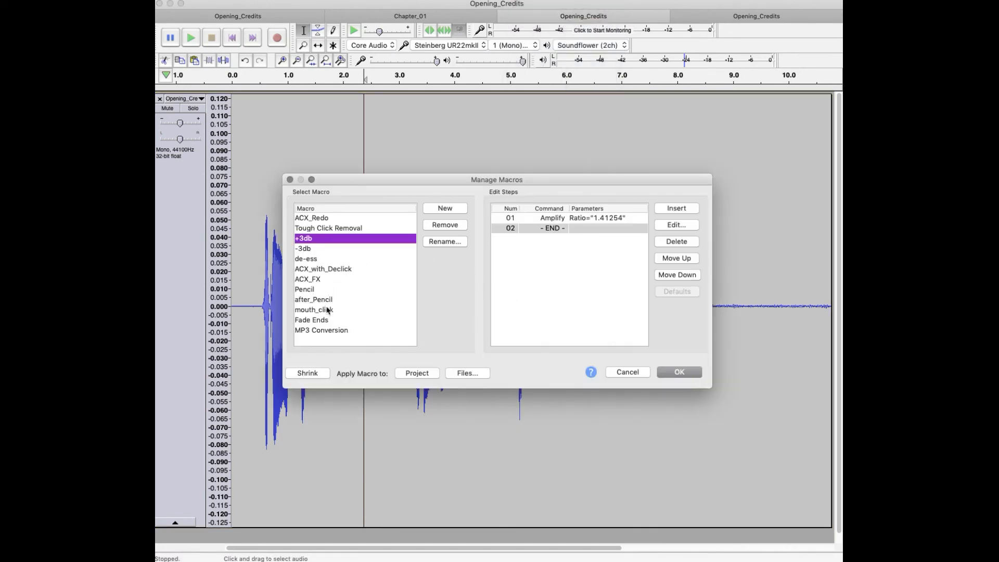
pyautogui.click(318, 281)
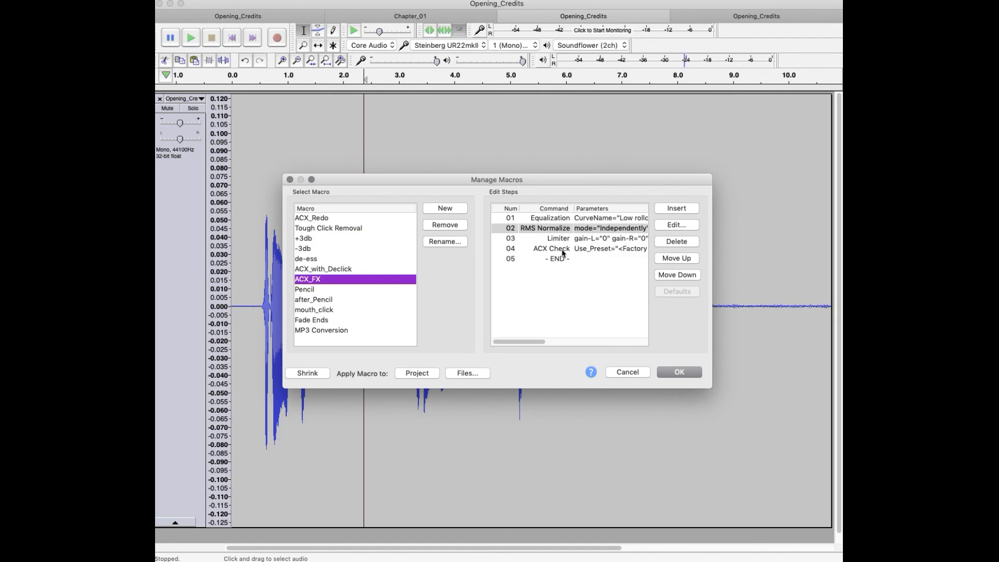
pyautogui.click(667, 372)
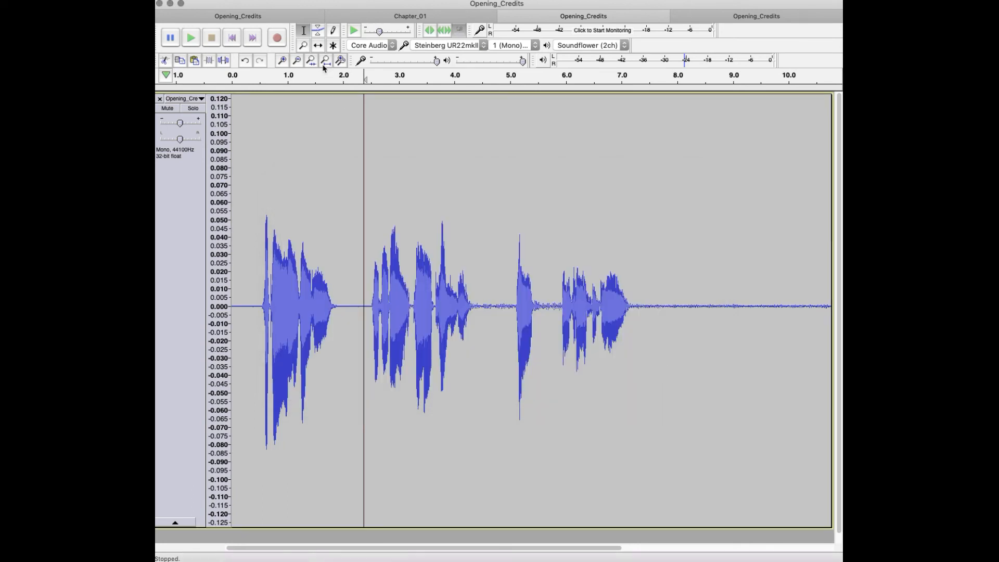
# Step: Apply the ACX_FX macro to the track, highlight the peak and RMS levels in the ACX Check report and close it
pyautogui.click(520, 1)
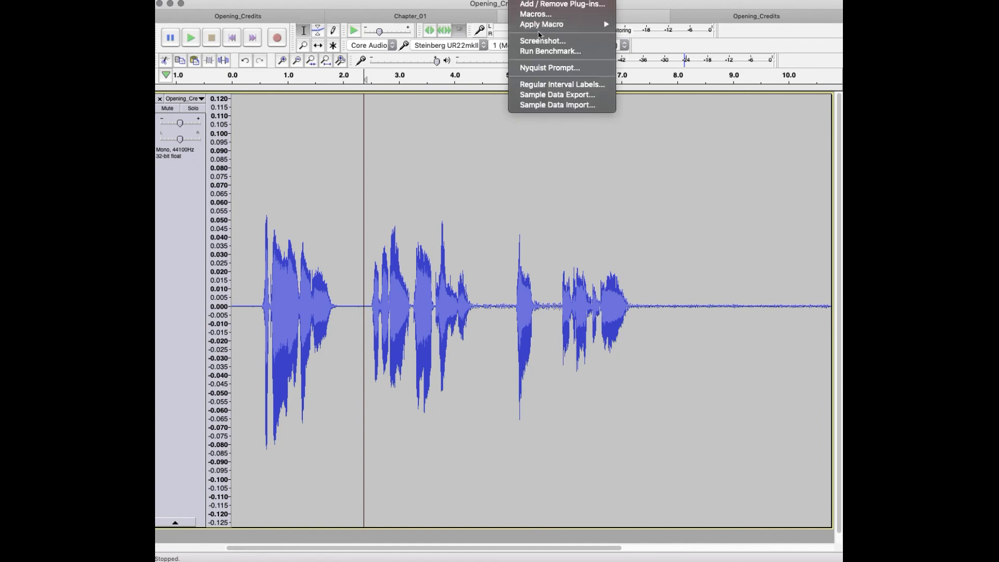
pyautogui.moveTo(541, 26)
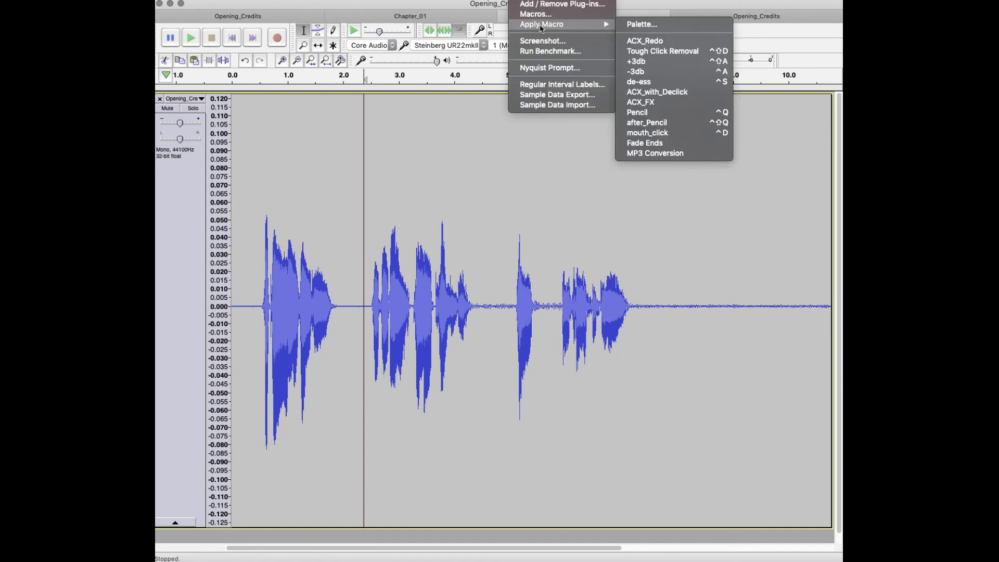
pyautogui.click(662, 103)
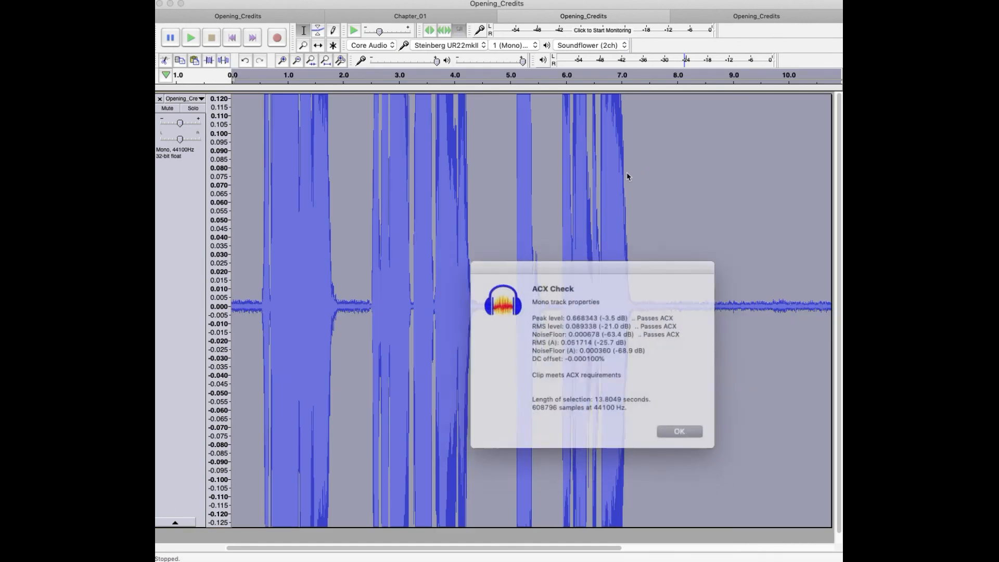
pyautogui.moveTo(555, 350); pyautogui.dragTo(692, 356)
pyautogui.click(623, 356)
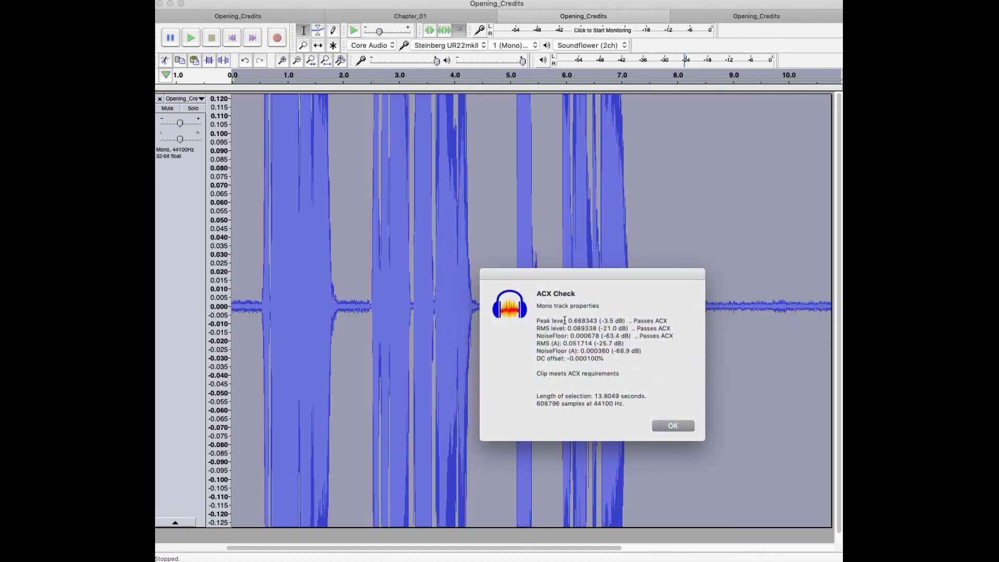
pyautogui.moveTo(565, 320); pyautogui.dragTo(692, 330)
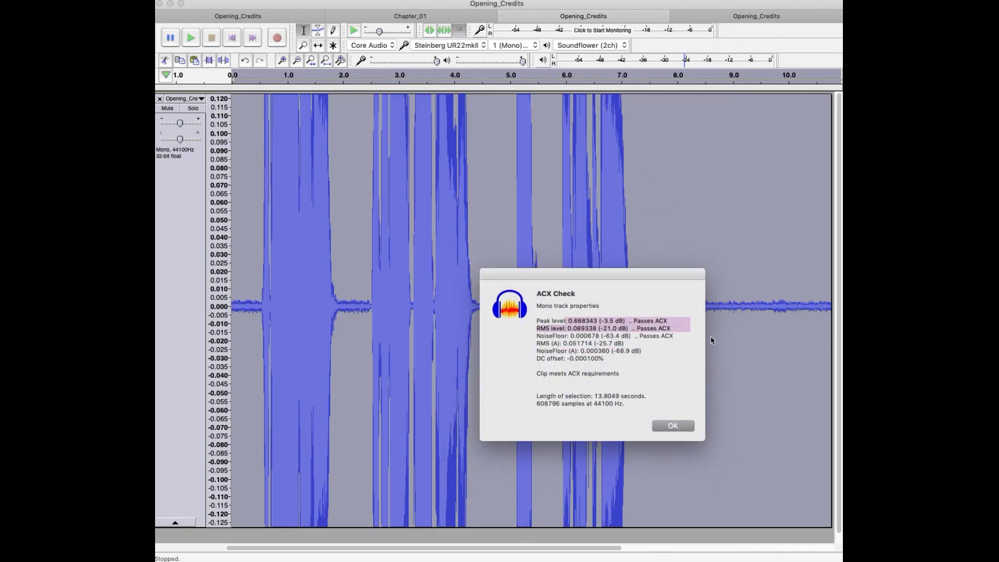
pyautogui.click(662, 364)
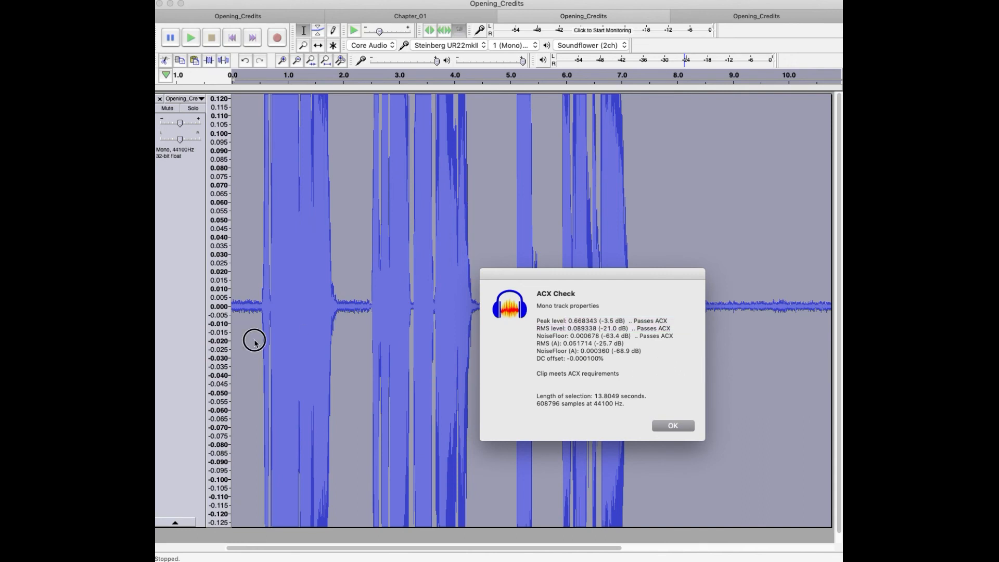
pyautogui.click(661, 427)
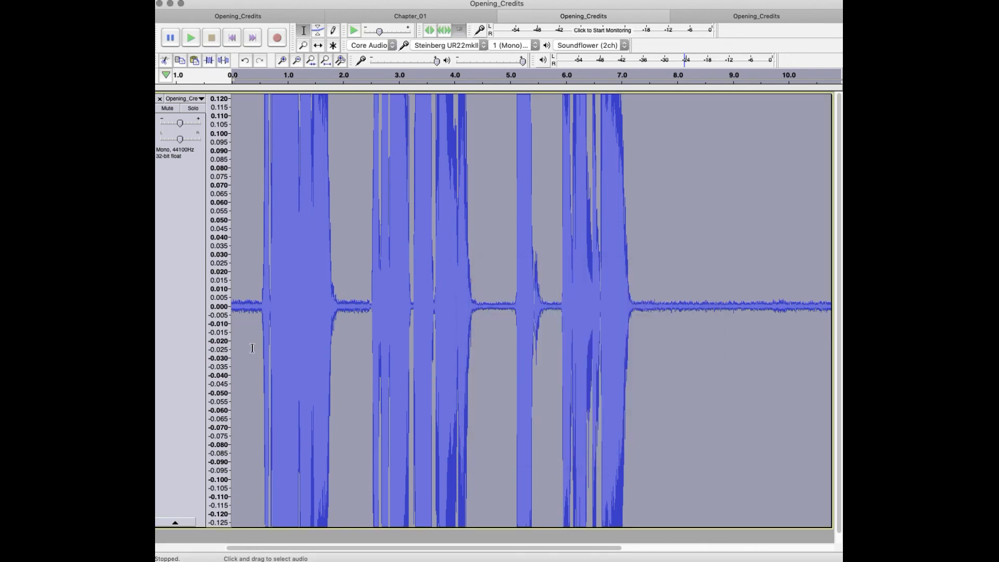
# Step: Play the mastered track from the start to about 10 s and undo the ACX_FX macro
pyautogui.click(236, 341)
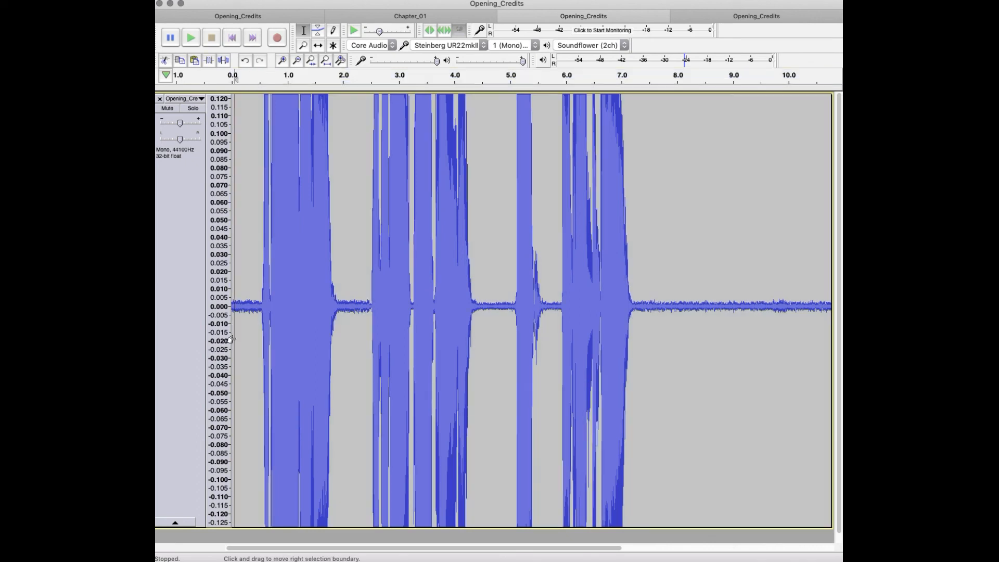
pyautogui.press('space')
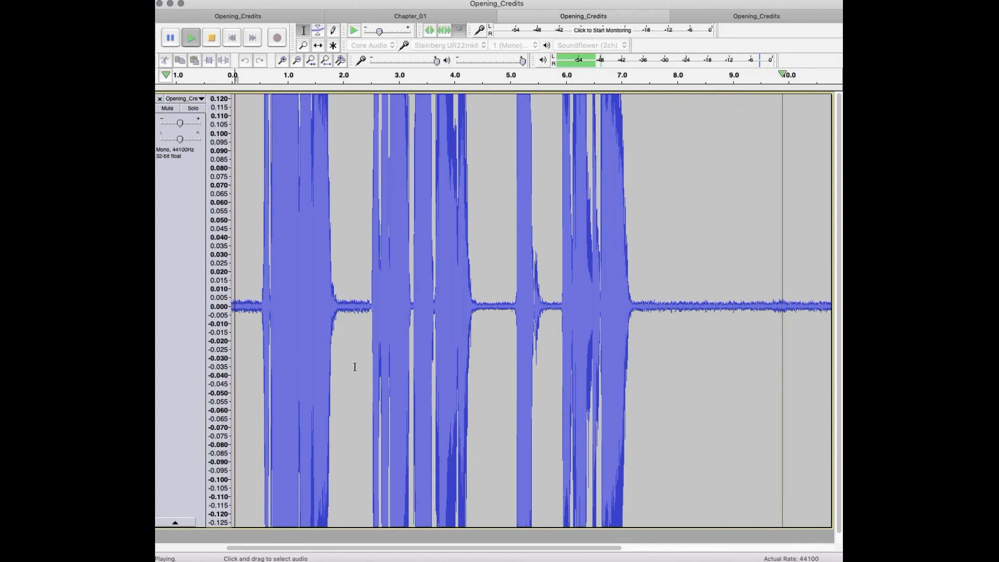
pyautogui.press('space')
pyautogui.press('super+z')
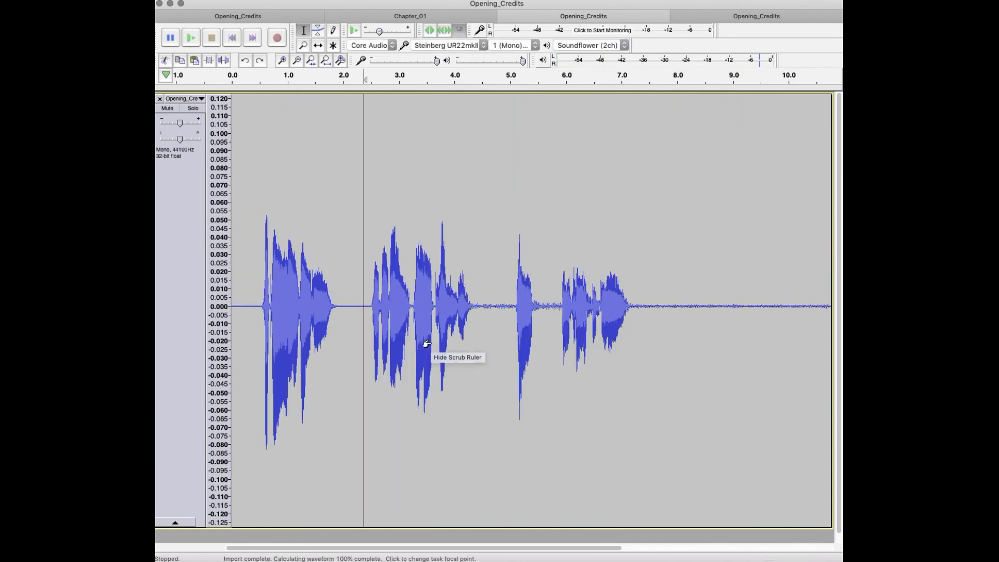
# Step: Capture a noise profile for Noise Reduction from the silence before the first phrase, from 0 to about 0.45 s
pyautogui.moveTo(259, 305); pyautogui.dragTo(170, 363)
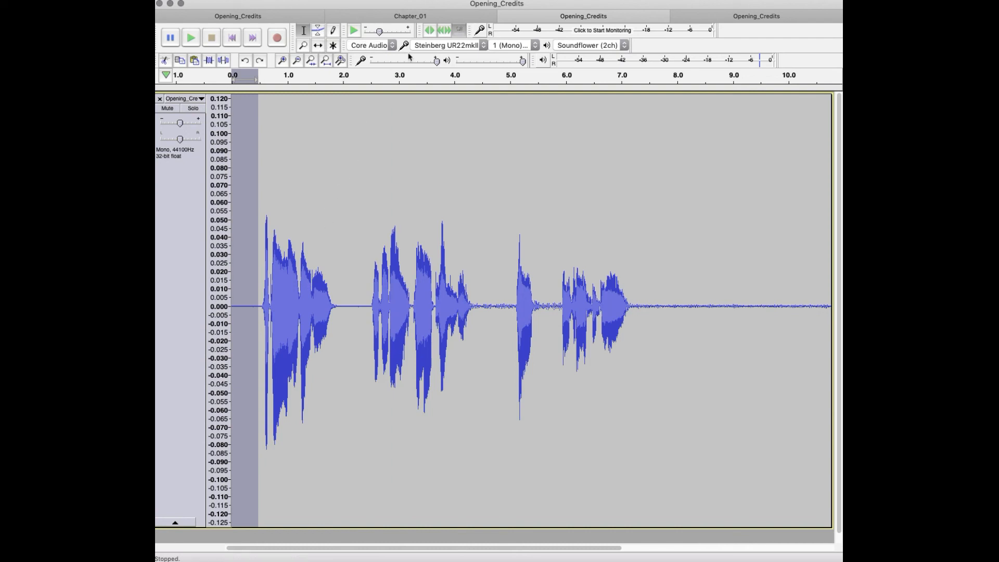
pyautogui.click(454, 0)
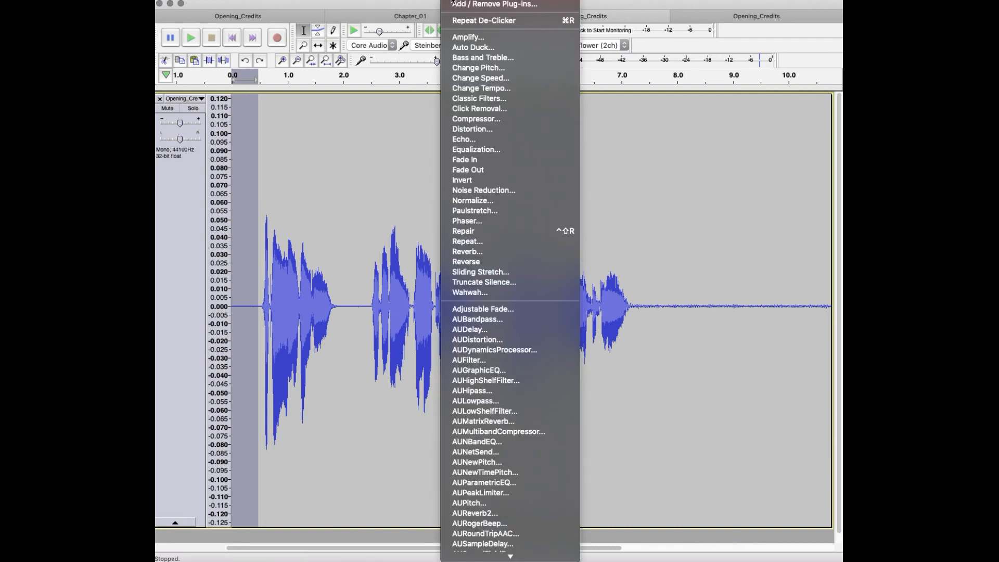
pyautogui.click(463, 191)
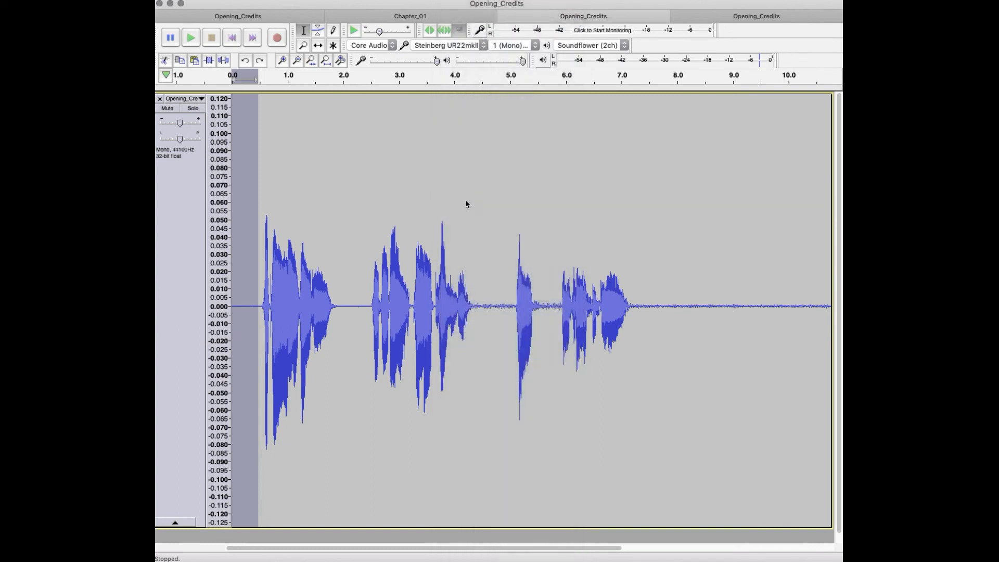
pyautogui.click(495, 227)
pyautogui.click(262, 307)
# Step: Apply Noise Reduction to the whole track with 12 dB reduction, sensitivity 8.00 and 8 frequency smoothing bands
pyautogui.press('super+a')
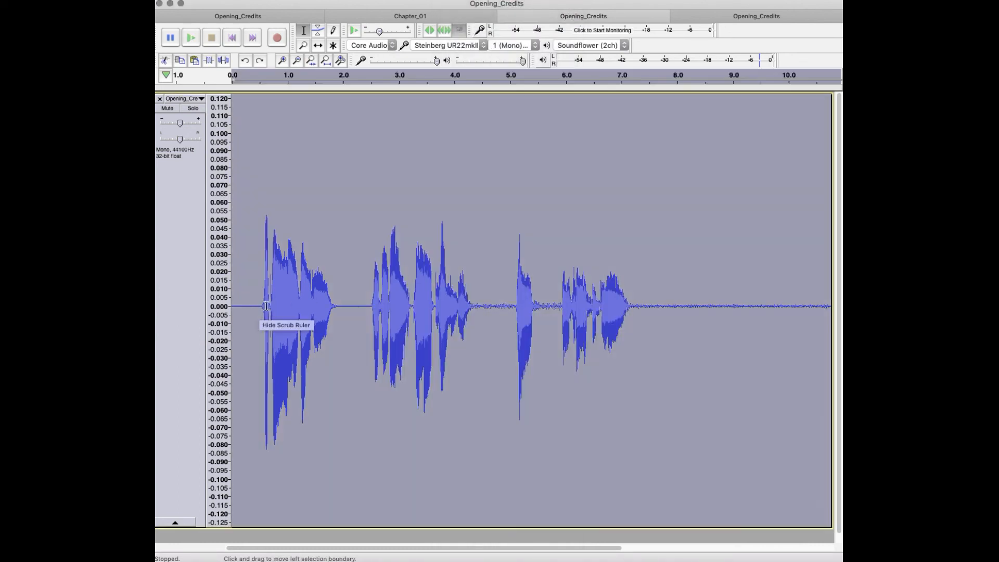
pyautogui.click(461, 1)
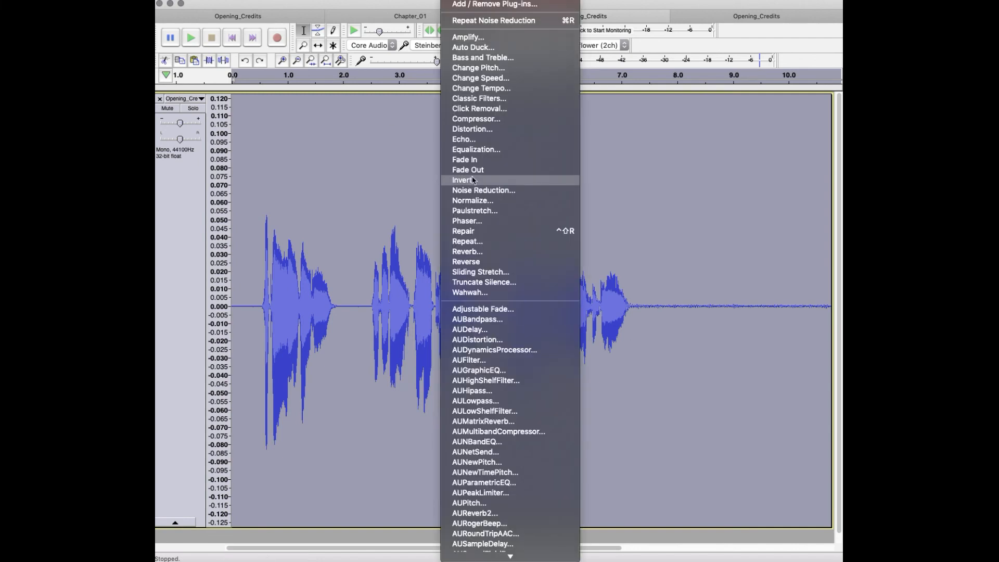
pyautogui.click(489, 191)
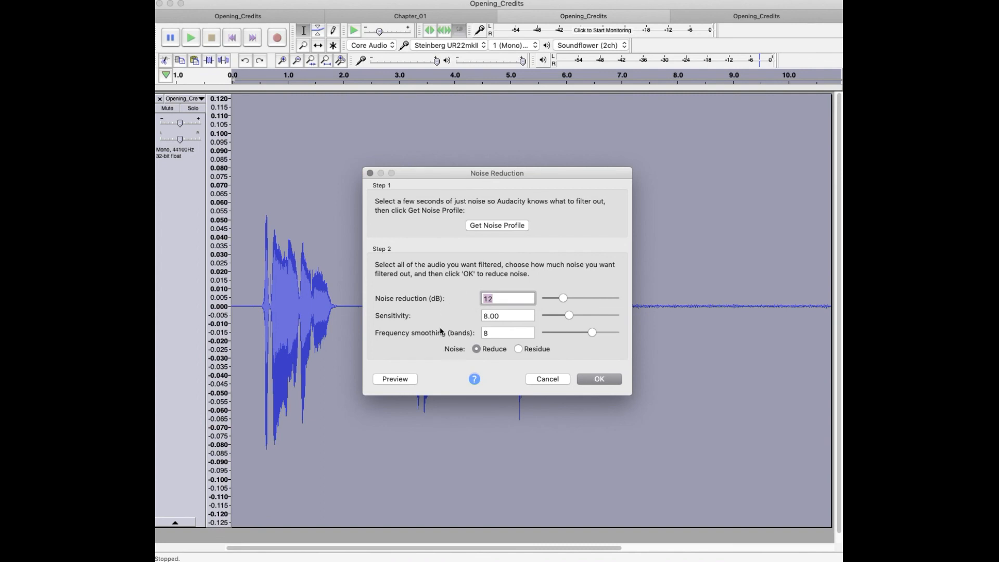
pyautogui.click(599, 381)
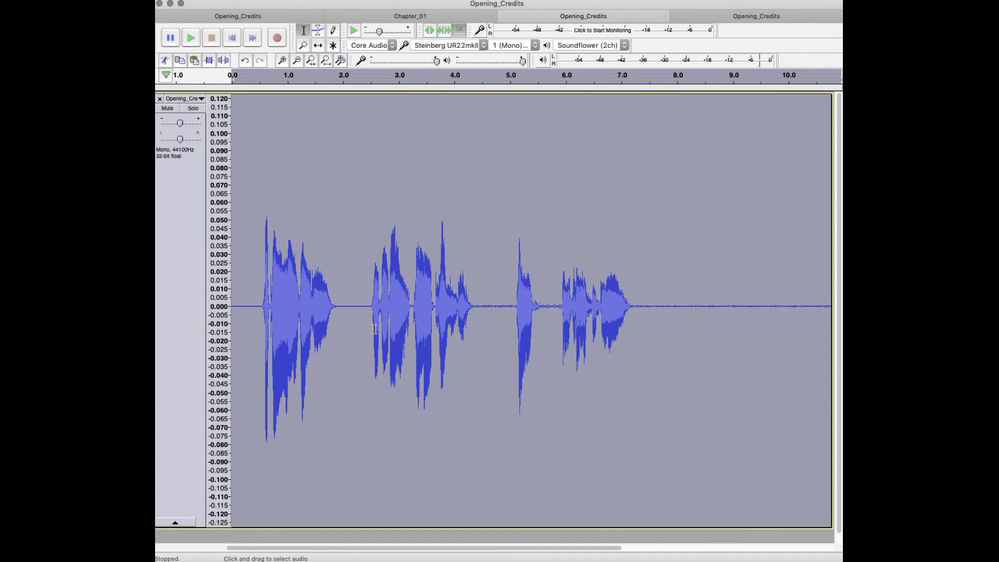
# Step: Play the noise-reduced track from about 0.3 s into the second phrase
pyautogui.click(341, 318)
pyautogui.click(249, 301)
pyautogui.press('space')
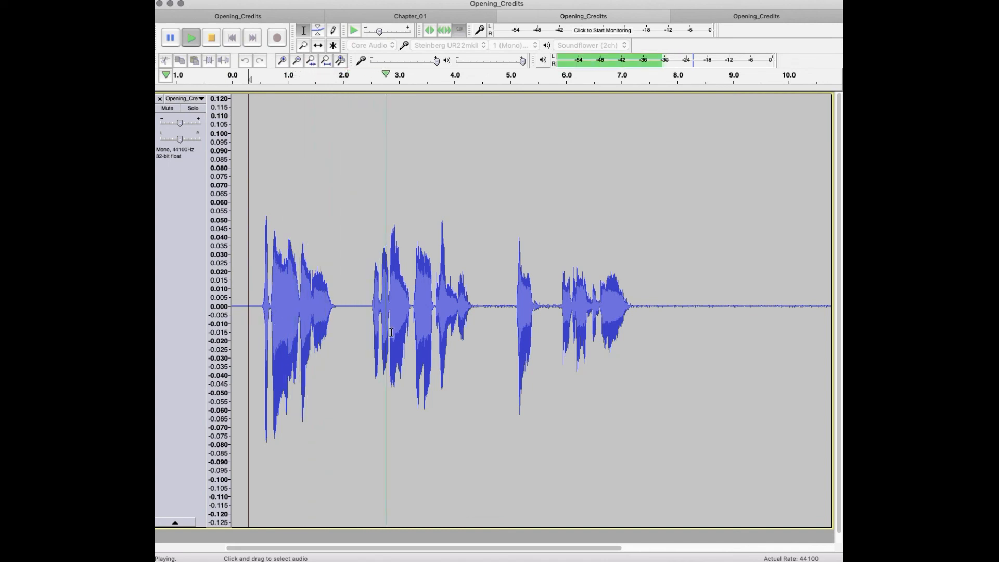
pyautogui.press('space')
# Step: Run ACX Check on the noise-reduced track, highlight the RMS level and A-weighted noise floor in the report, and close it
pyautogui.click(512, 2)
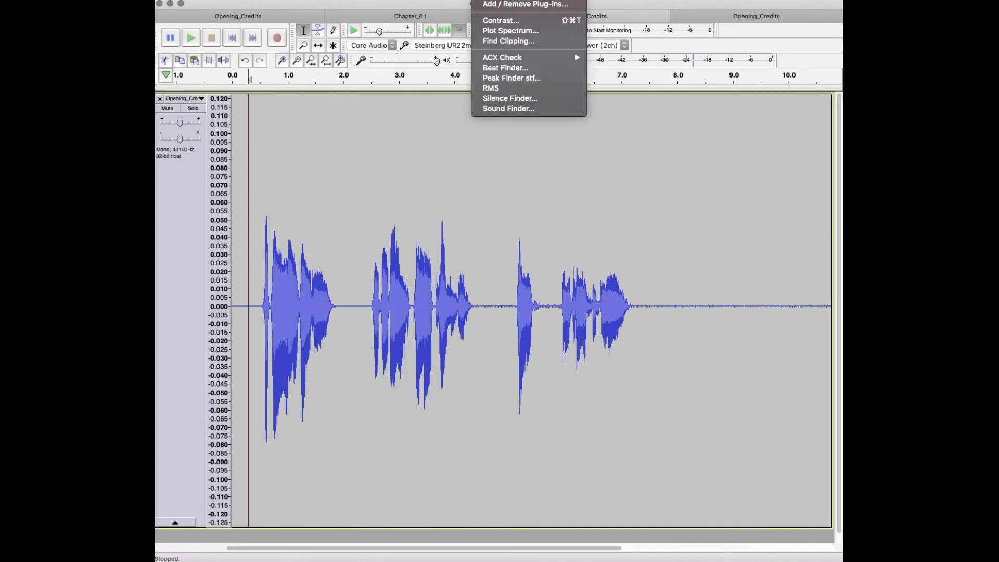
pyautogui.moveTo(490, 1)
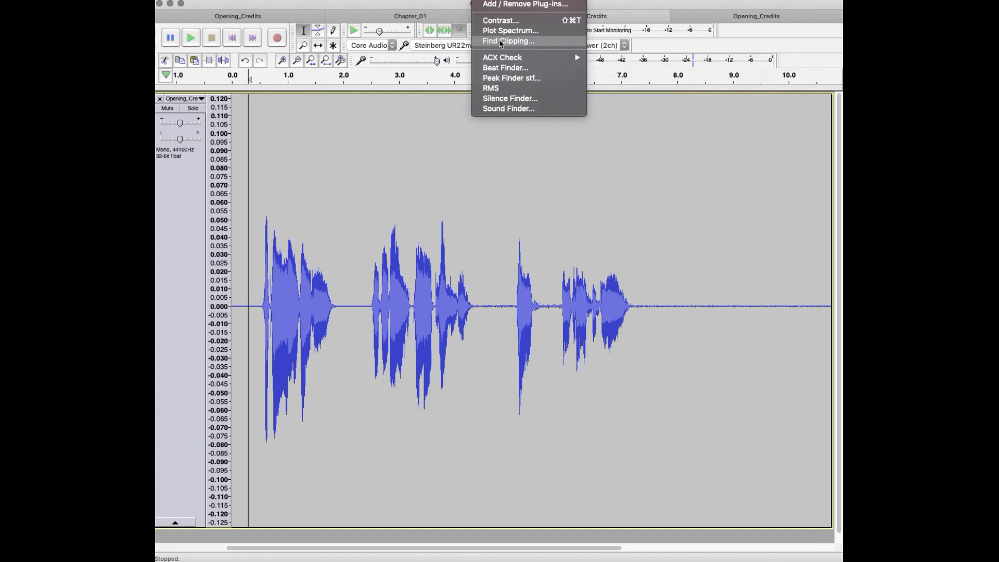
pyautogui.click(558, 125)
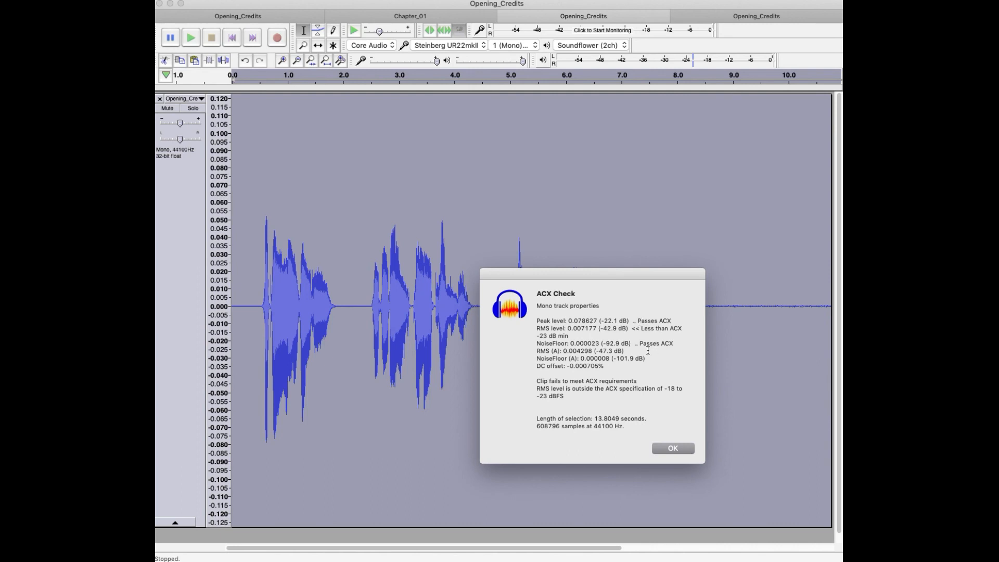
pyautogui.moveTo(631, 329); pyautogui.dragTo(671, 338)
pyautogui.moveTo(599, 329); pyautogui.dragTo(631, 328)
pyautogui.moveTo(612, 357); pyautogui.dragTo(681, 368)
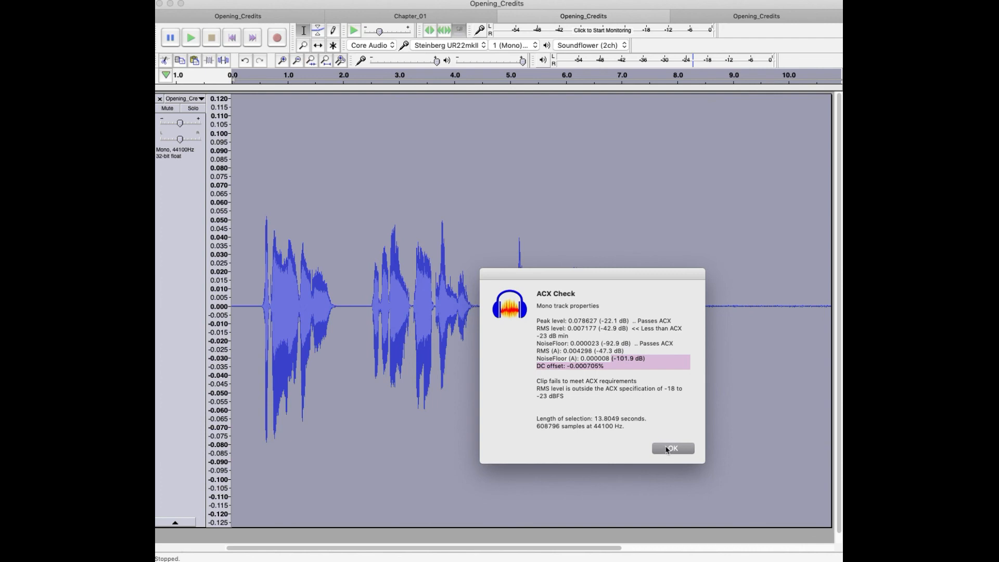
pyautogui.click(672, 448)
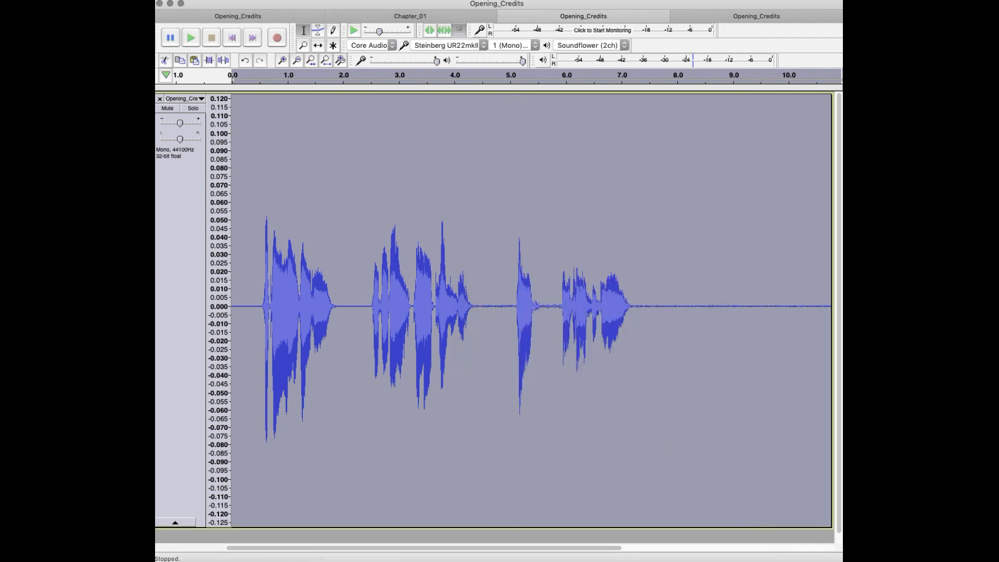
# Step: Apply the ACX_FX macro to the noise-reduced track, highlight the RMS level and A-weighted noise floor in its report, and close it
pyautogui.click(489, 0)
pyautogui.moveTo(530, 0)
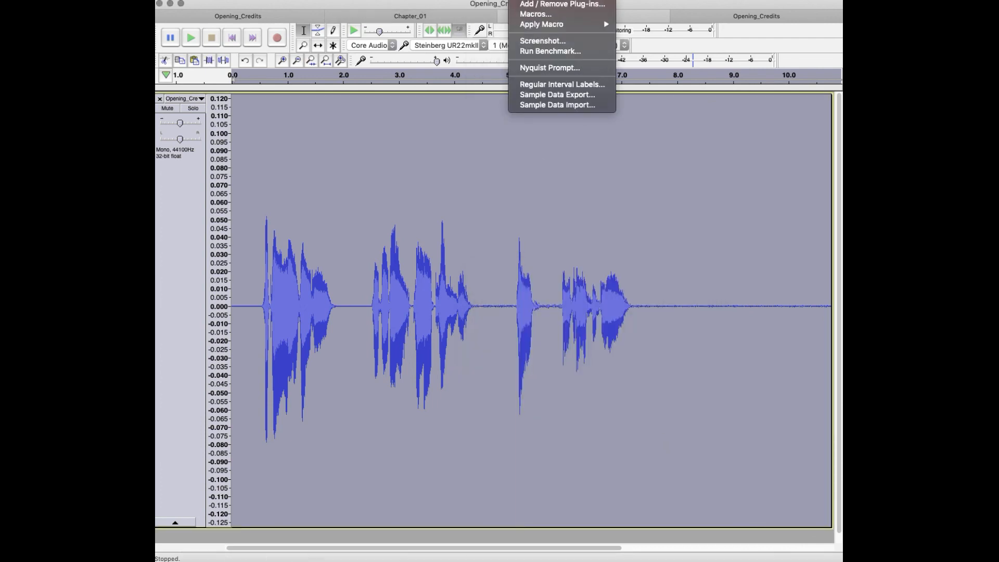
pyautogui.moveTo(554, 26)
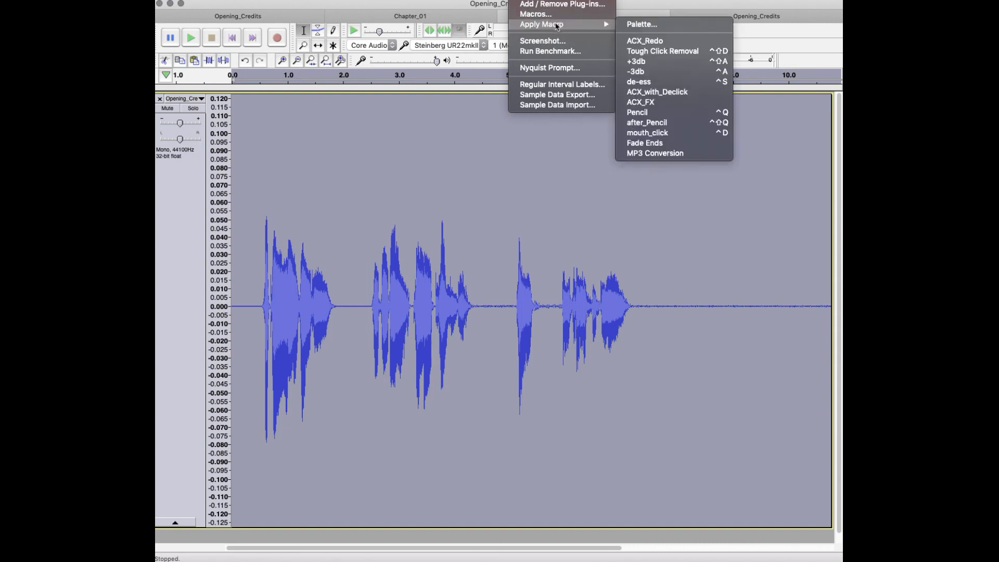
pyautogui.click(656, 106)
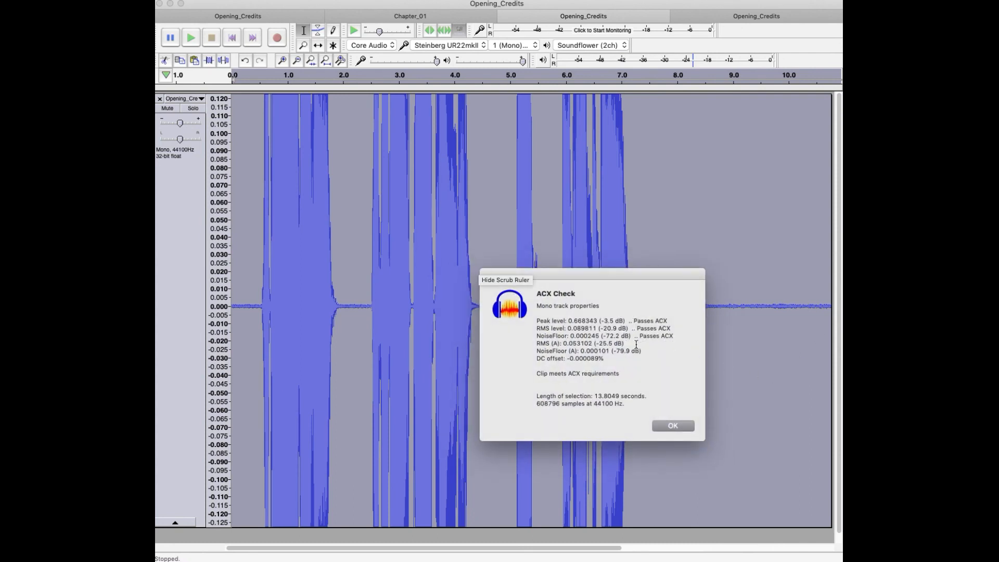
pyautogui.moveTo(599, 329); pyautogui.dragTo(628, 329)
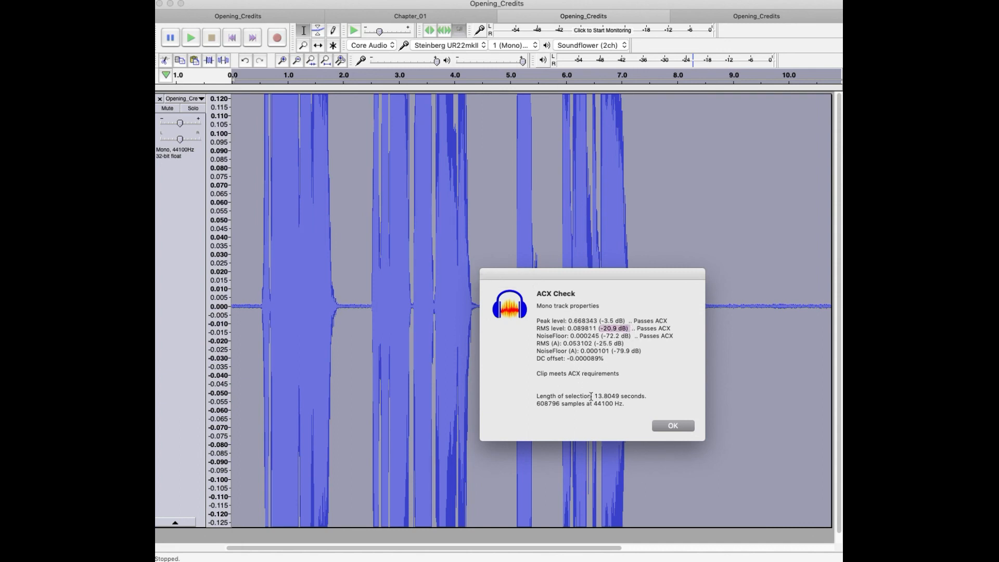
pyautogui.moveTo(606, 351); pyautogui.dragTo(587, 383)
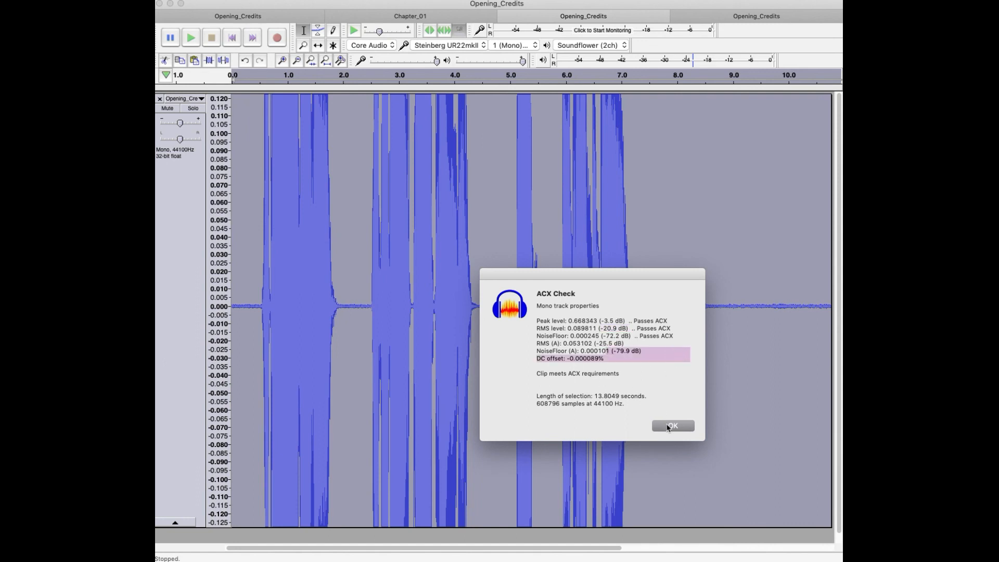
pyautogui.click(671, 425)
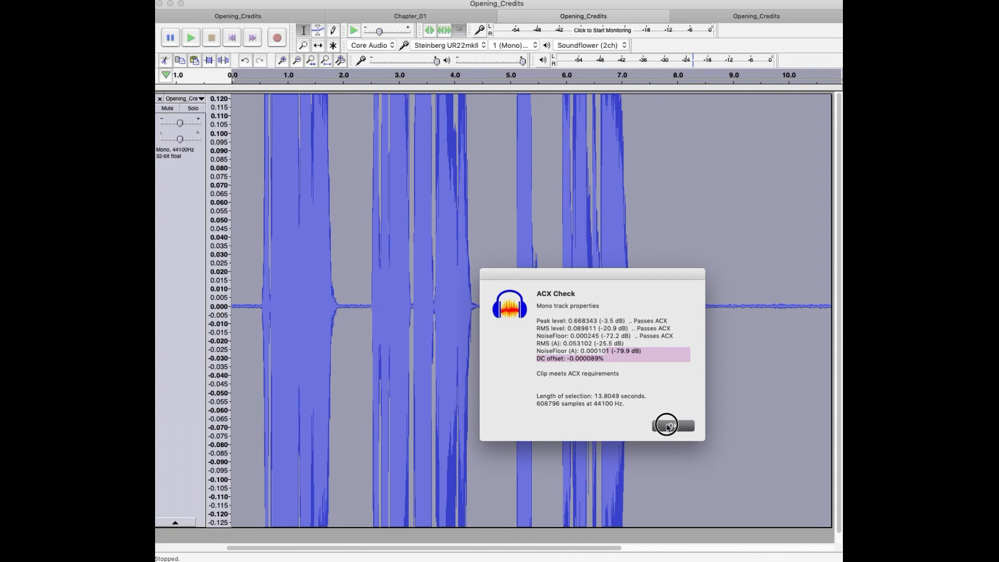
# Step: Play the start of the mastered first phrase several times, from 0 s and from about 0.3 to 0.4 s
pyautogui.click(250, 312)
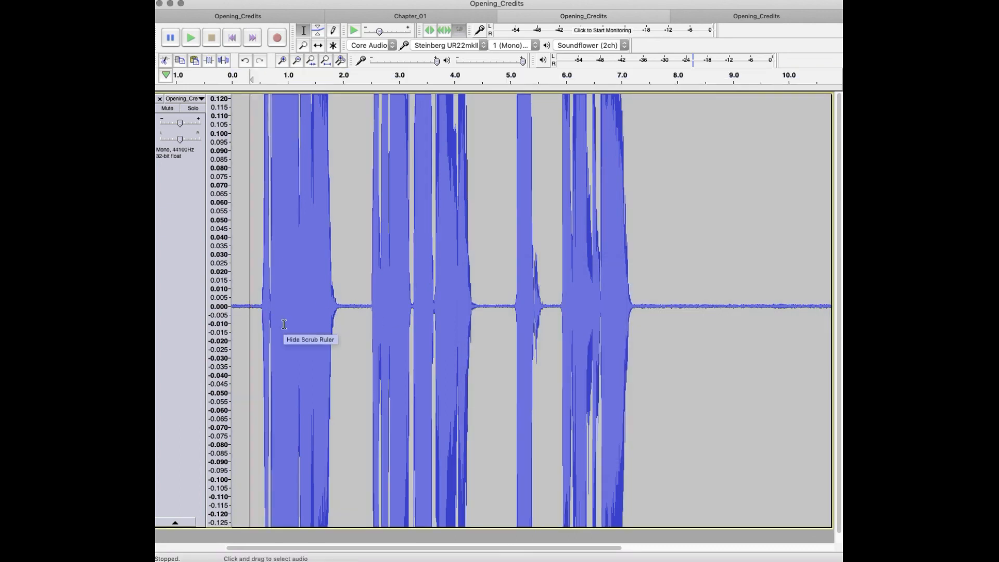
pyautogui.press('space')
pyautogui.press('space')
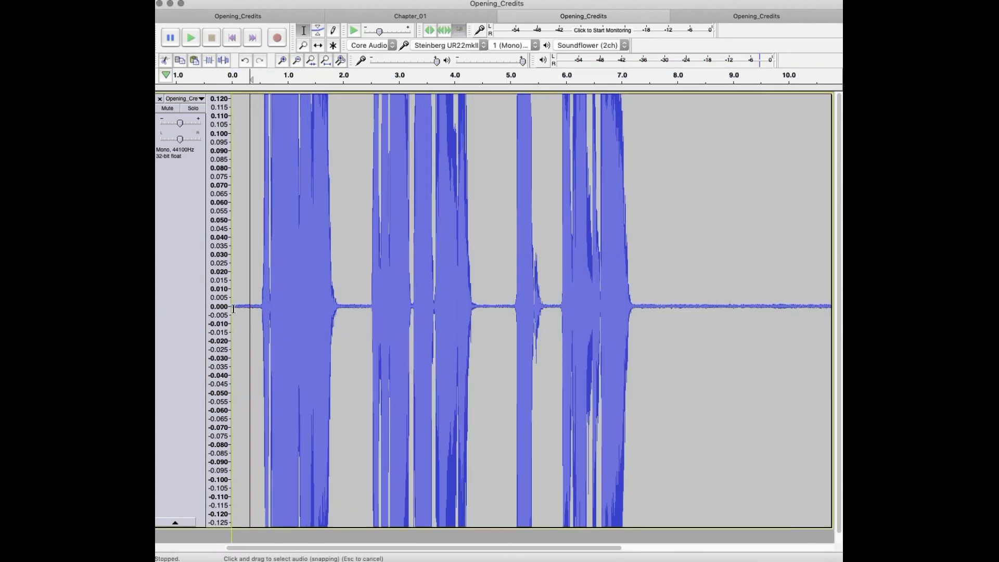
pyautogui.click(232, 313)
pyautogui.press('space')
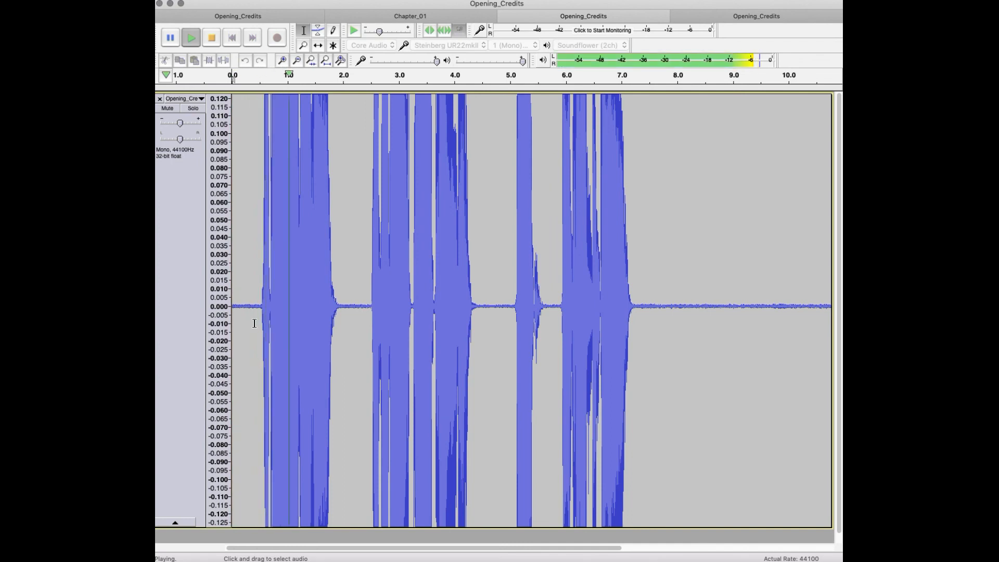
pyautogui.press('space')
pyautogui.click(255, 309)
pyautogui.press('space')
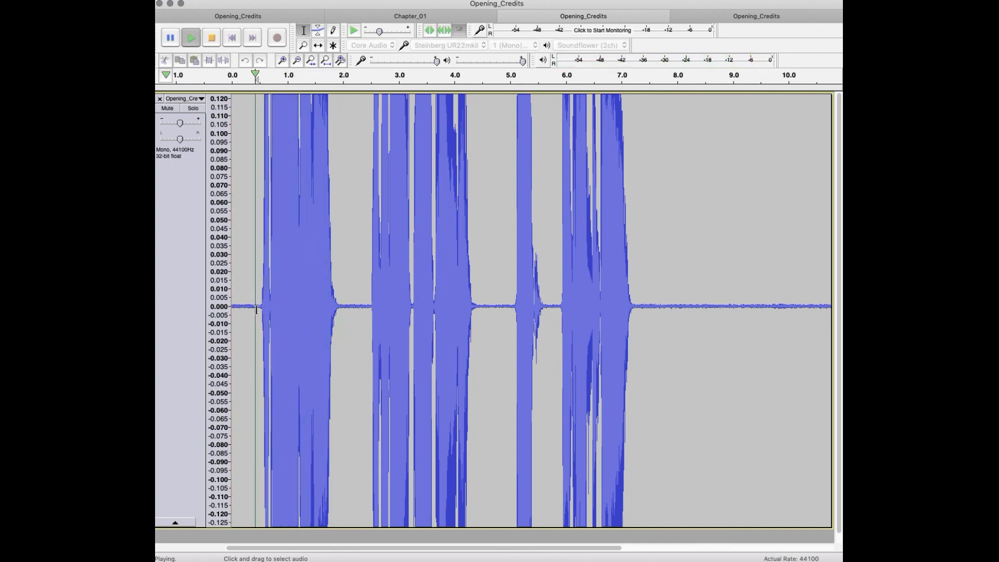
pyautogui.press('space')
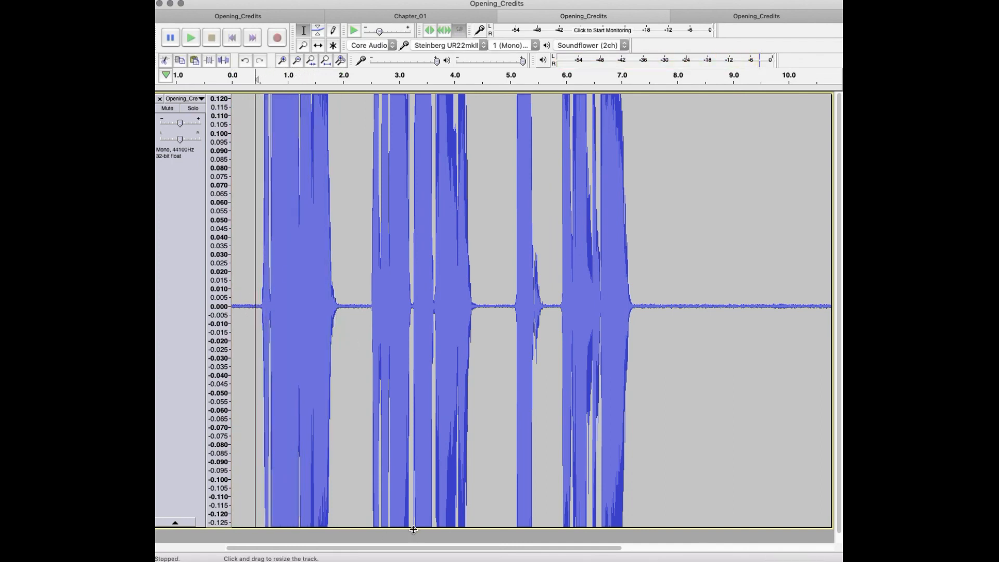
# Step: Reset the mastered track's vertical zoom and play it from about 0.4 s
pyautogui.rightClick(219, 308)
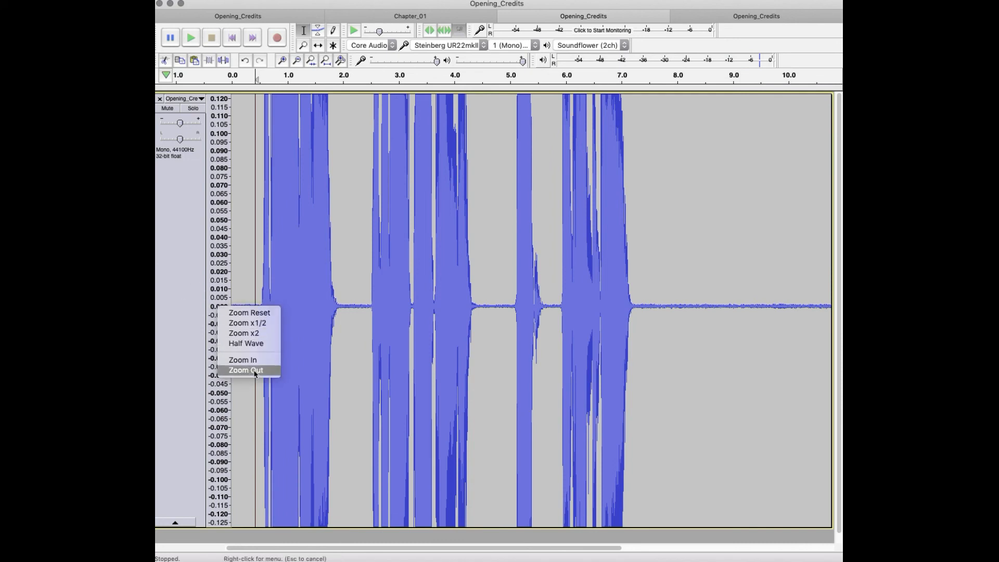
pyautogui.click(249, 312)
pyautogui.press('space')
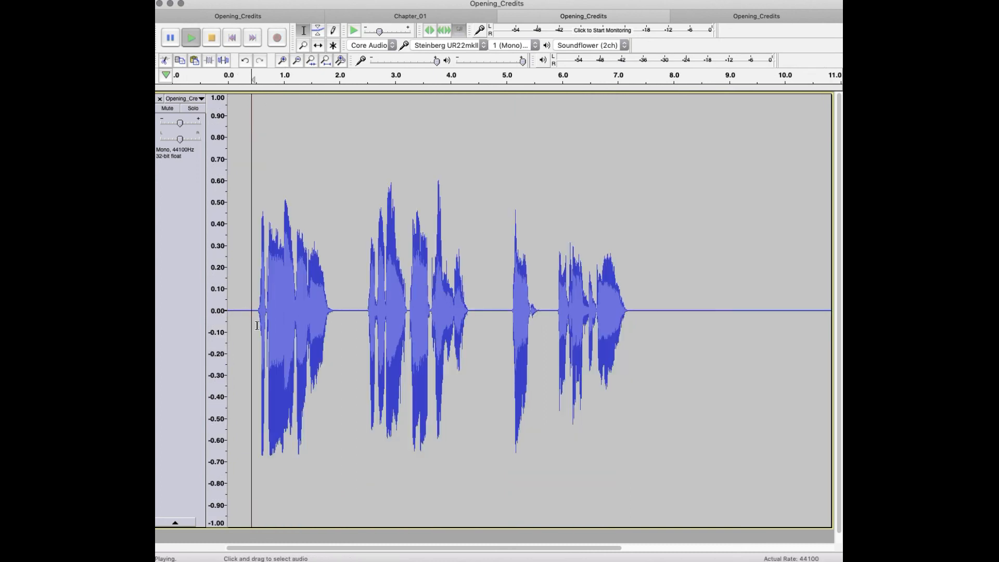
# Step: Apply De-Clicker to the stretch from about 0.8 to 1.1 s in the first phrase and play it from about 0.8 s
pyautogui.moveTo(271, 286); pyautogui.dragTo(288, 286)
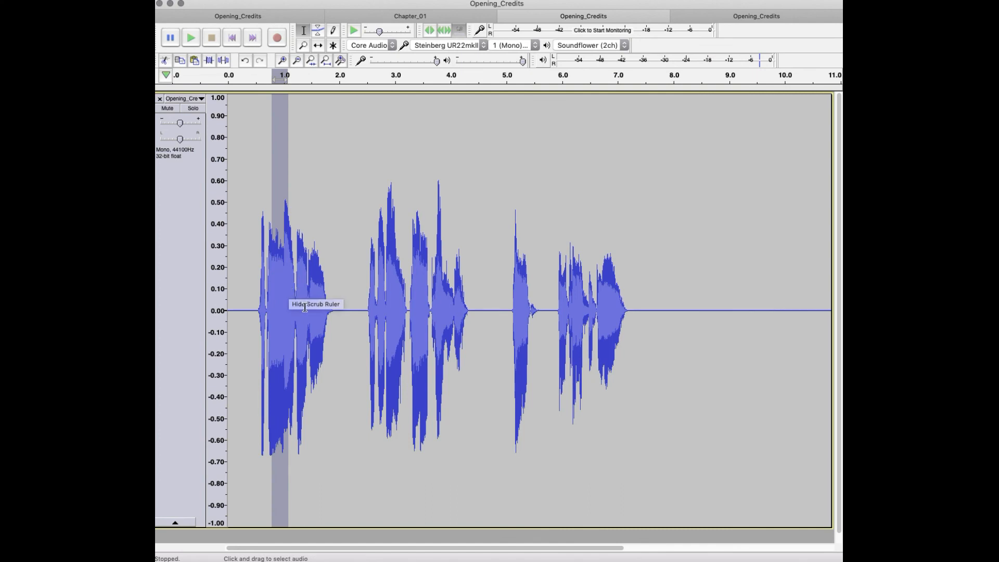
pyautogui.press('super+r')
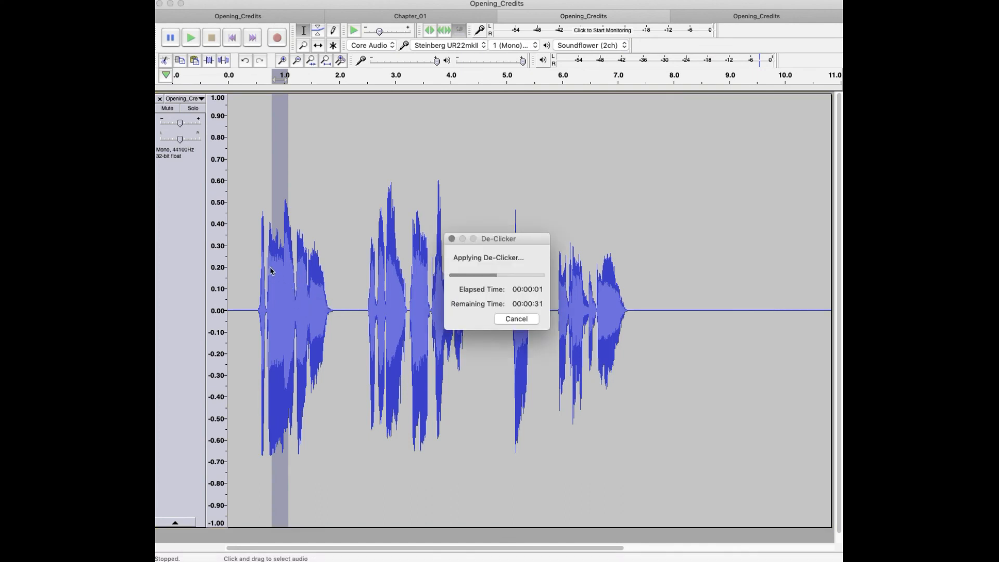
pyautogui.click(273, 268)
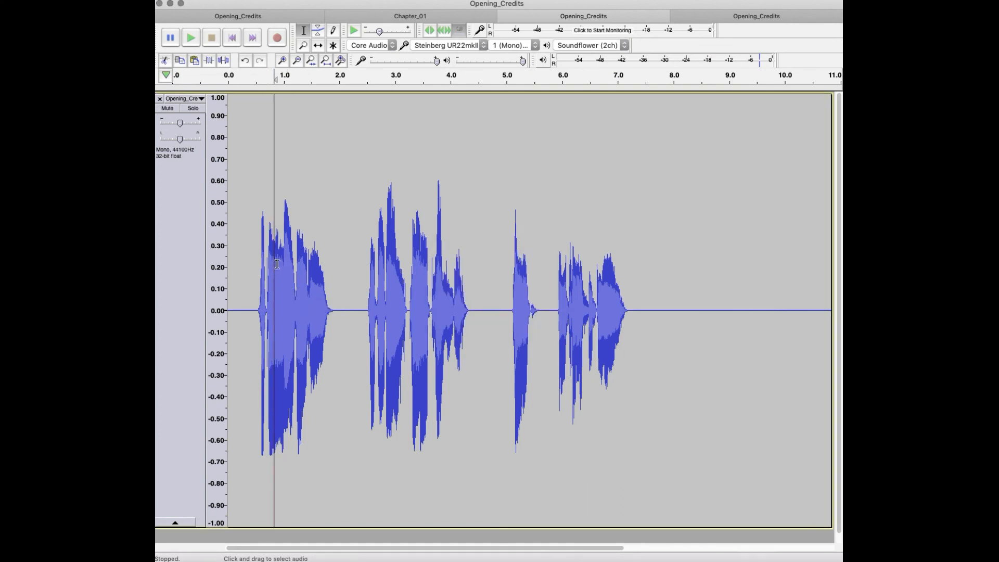
pyautogui.press('space')
pyautogui.press('space')
# Step: Clean up the short spot from about 0.9 to 1.0 s in the first phrase and play the phrase from about 0.7 s
pyautogui.moveTo(278, 253); pyautogui.dragTo(282, 253)
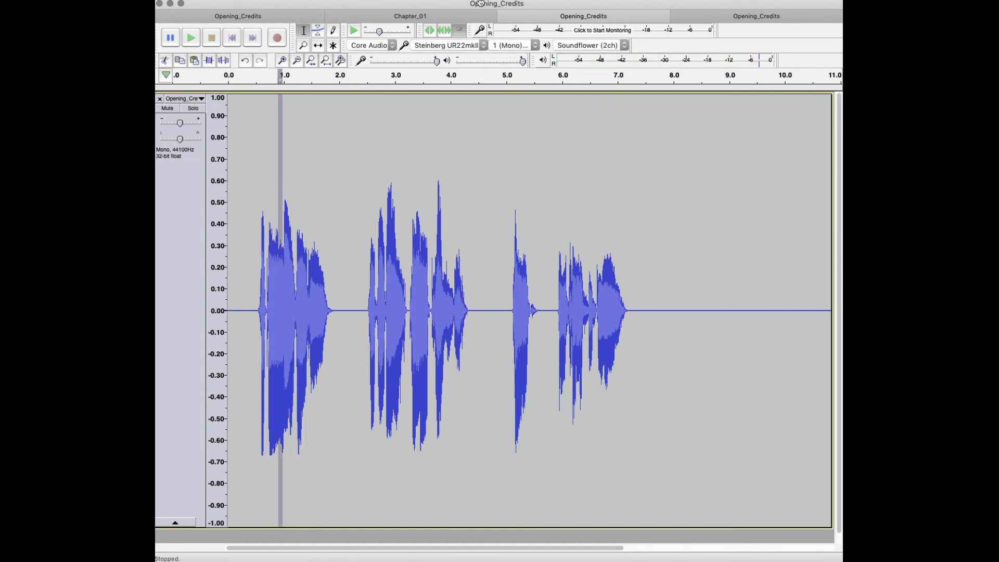
pyautogui.press('shift+super+e')
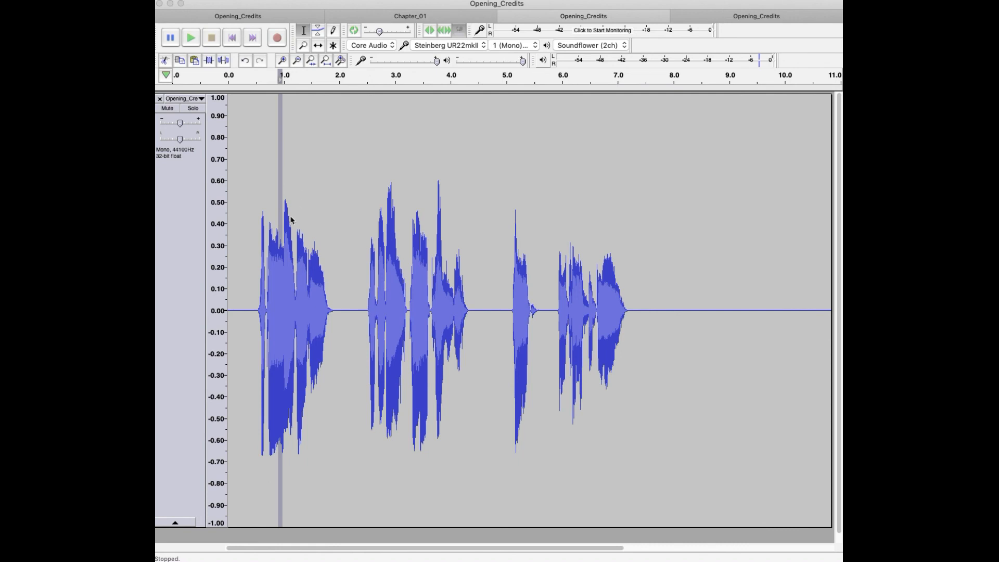
pyautogui.click(269, 254)
pyautogui.press('space')
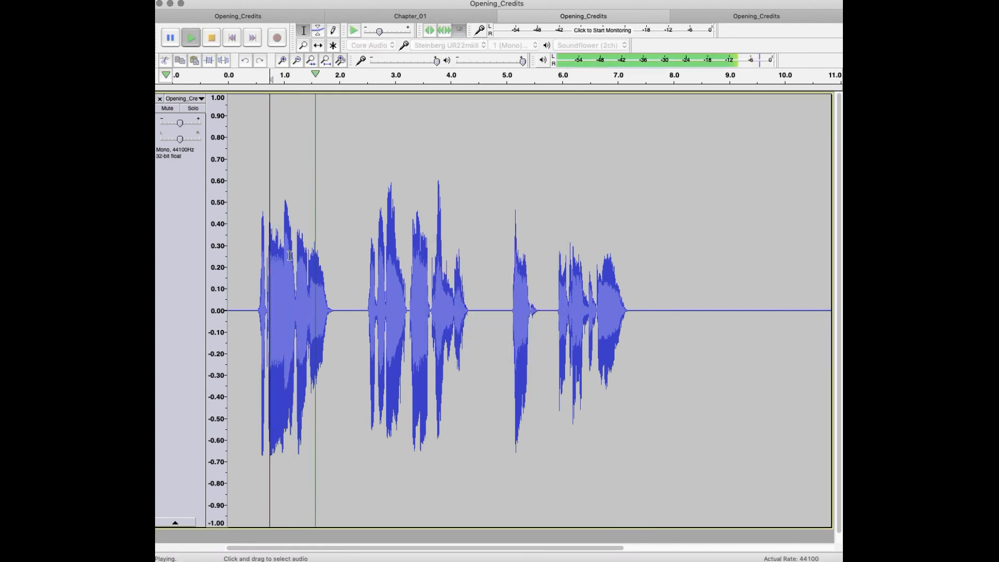
# Step: Play the first phrase from 0 to about 1.9 s, and the remaining phrases from about 1.9 s
pyautogui.moveTo(334, 281); pyautogui.dragTo(172, 263)
pyautogui.press('space')
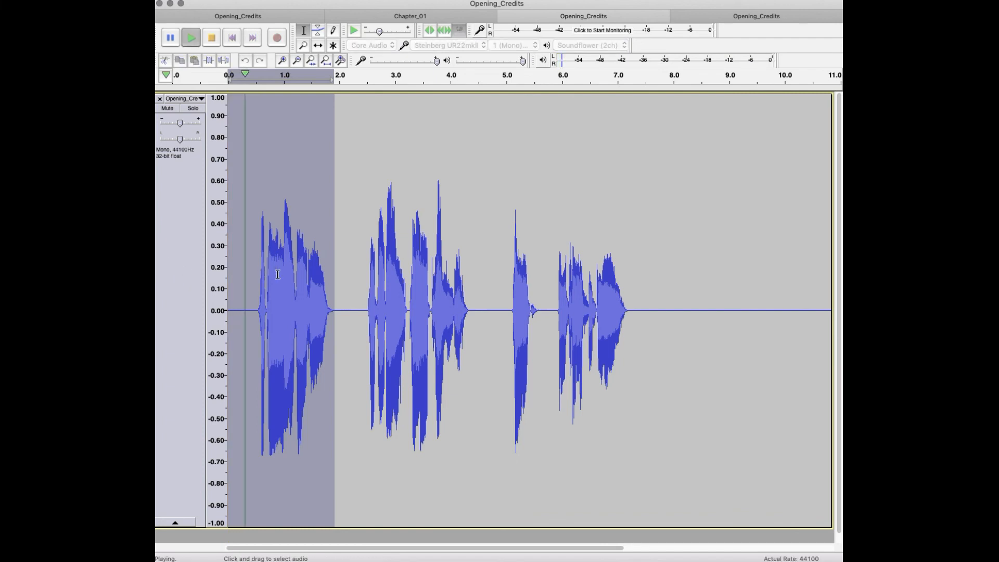
pyautogui.click(328, 299)
pyautogui.click(334, 312)
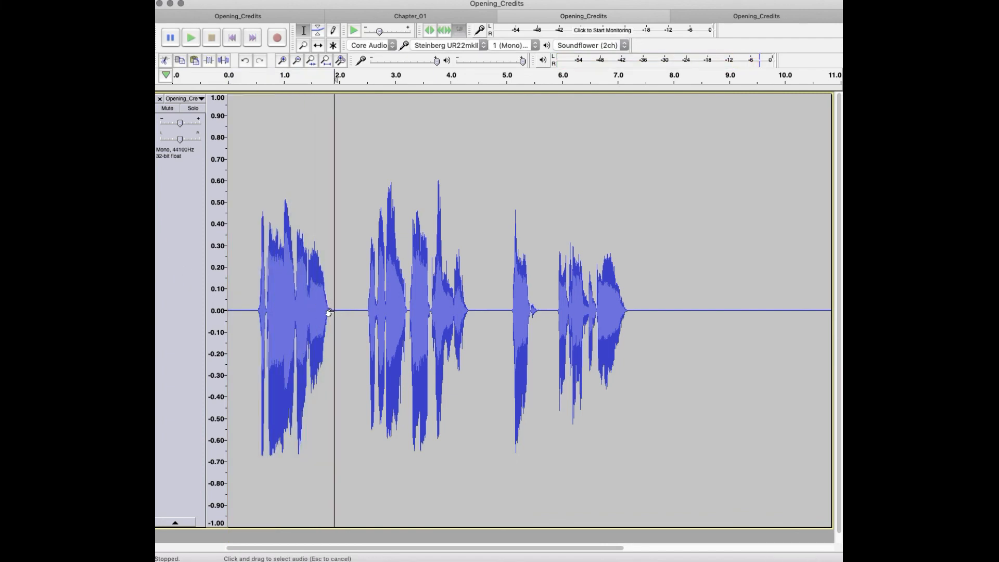
pyautogui.press('space')
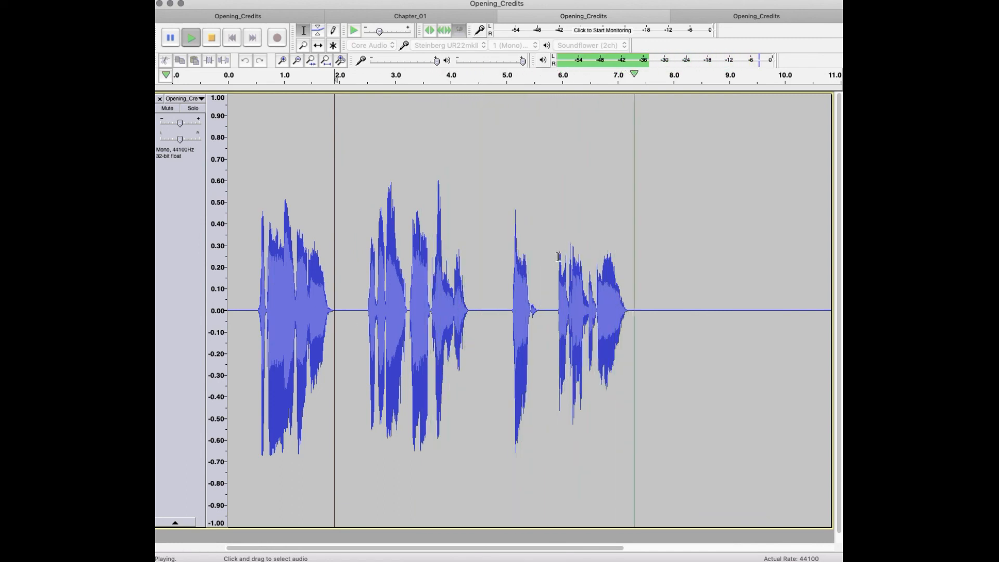
pyautogui.press('space')
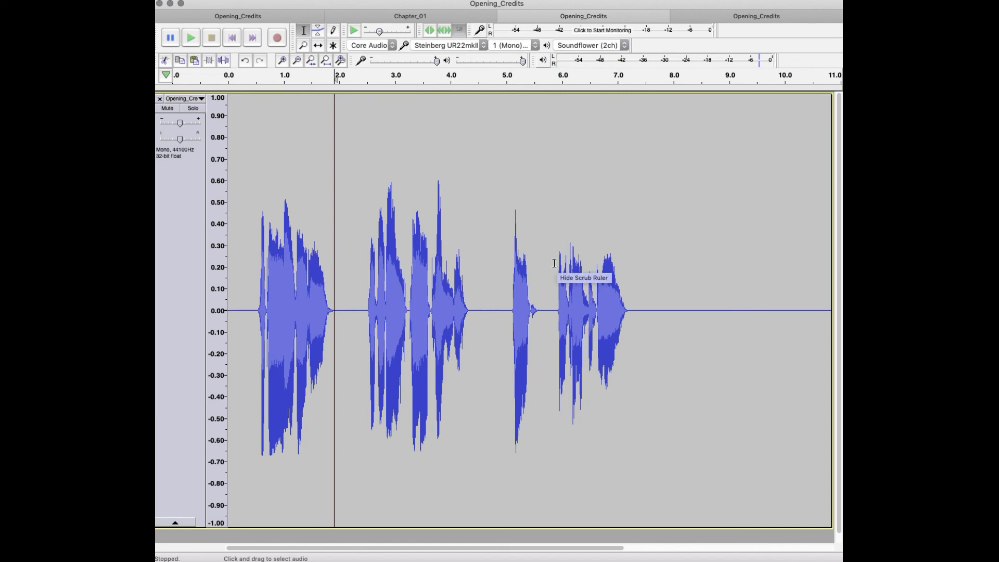